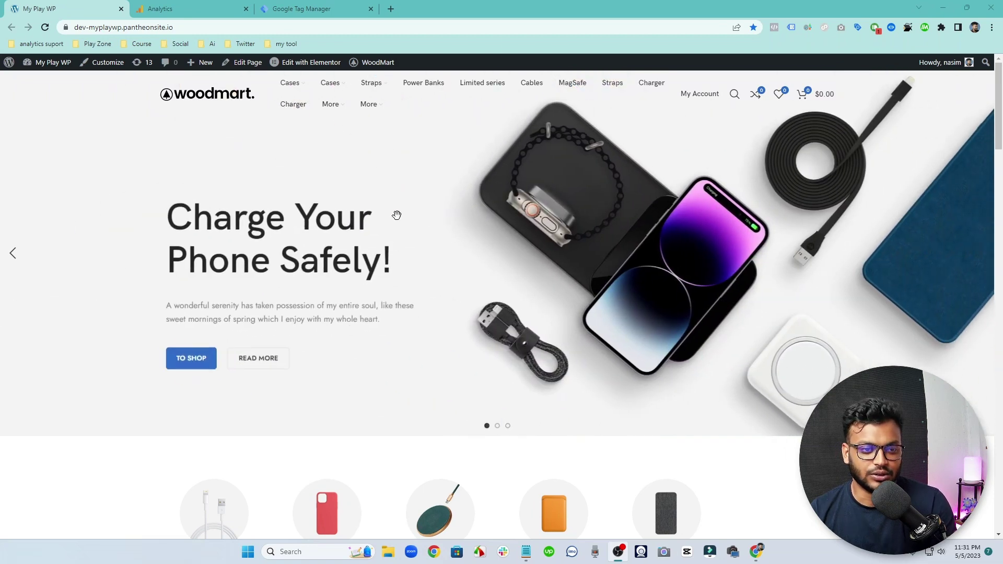
scroll(368, 212, down, 2)
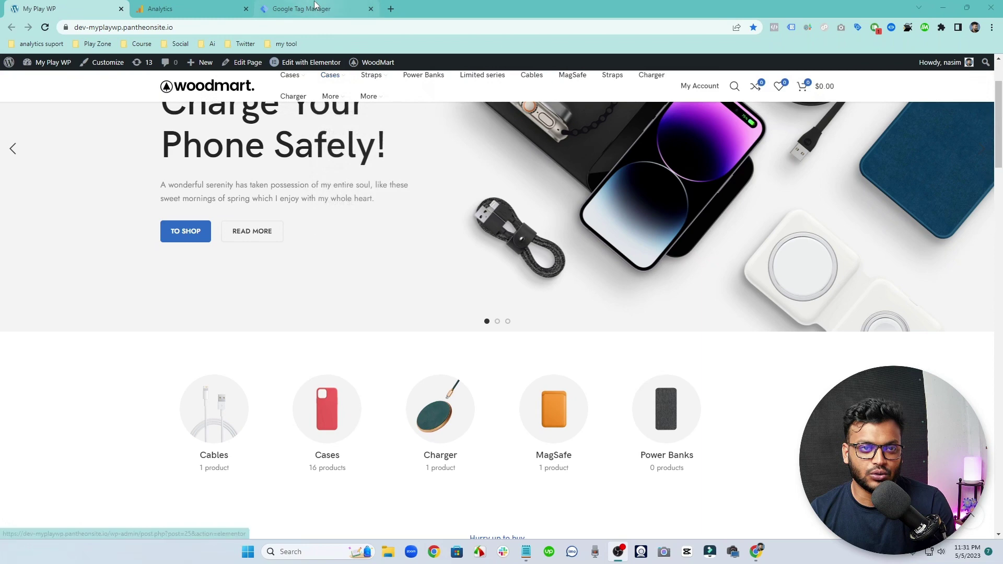
key(ctrl+3)
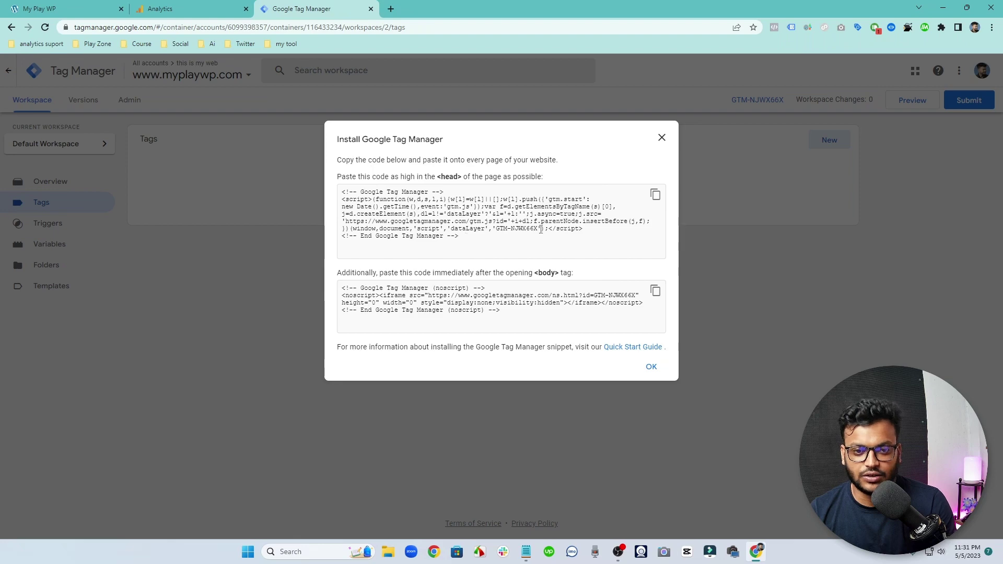
click(656, 196)
click(35, 8)
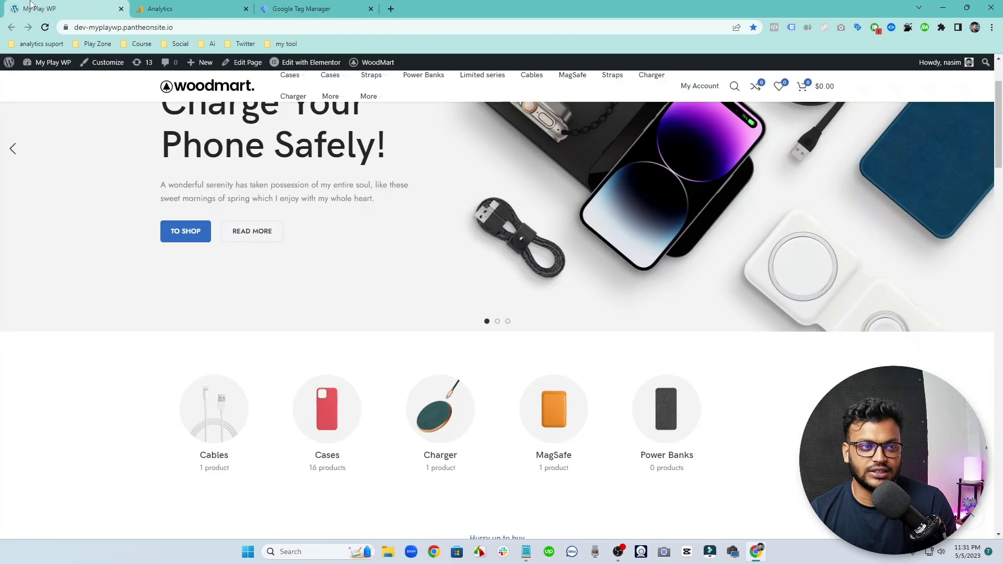
click(303, 9)
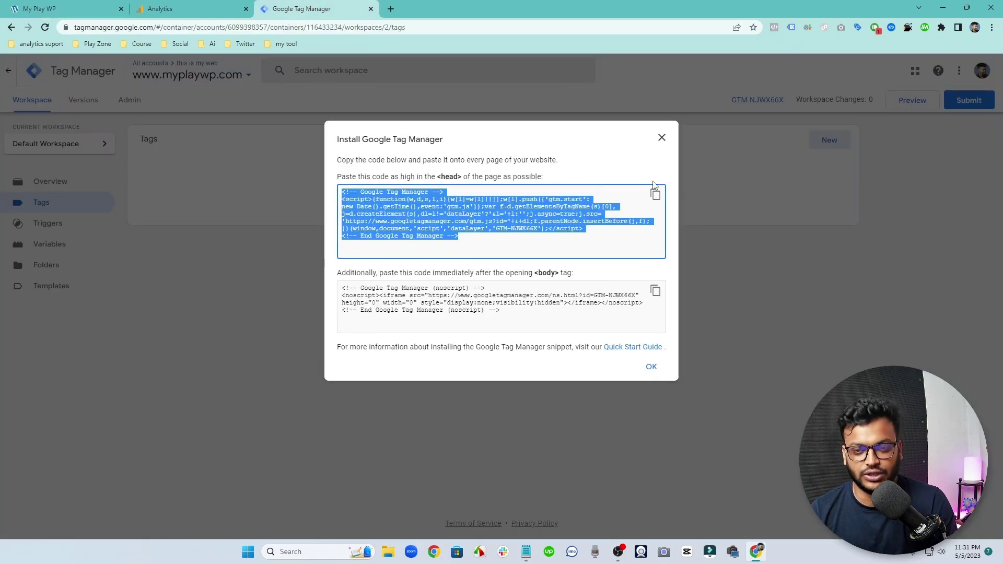
click(662, 138)
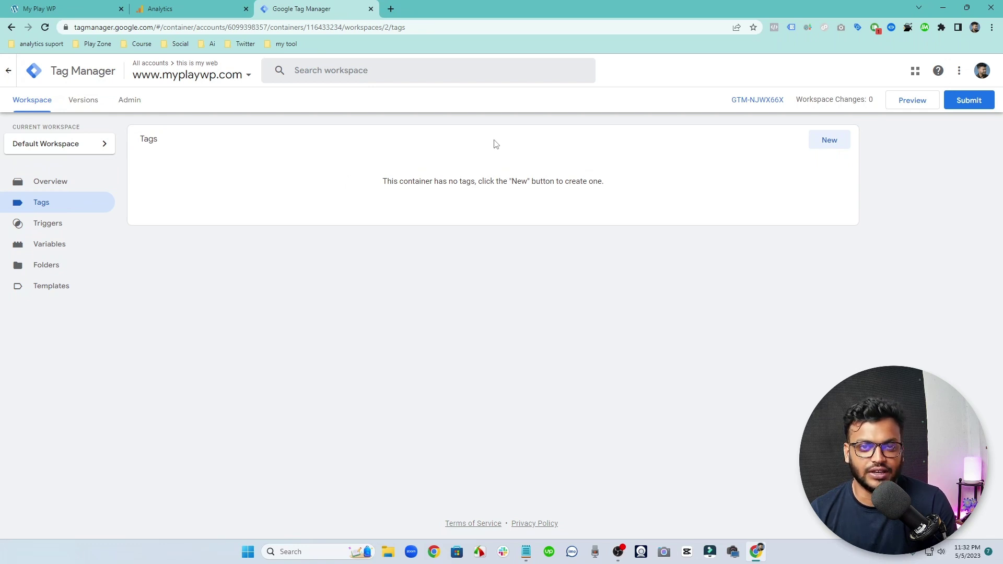
click(748, 101)
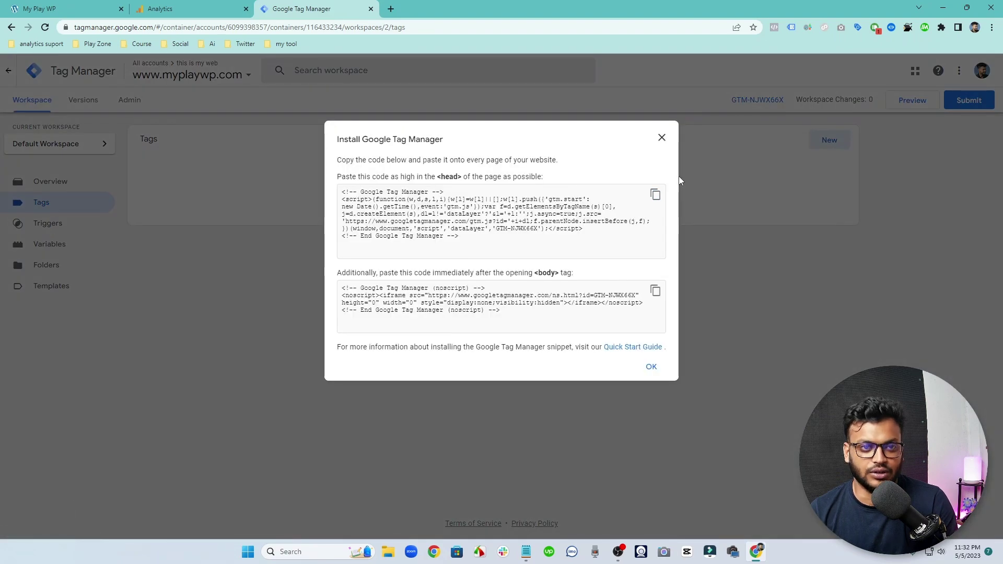
click(662, 138)
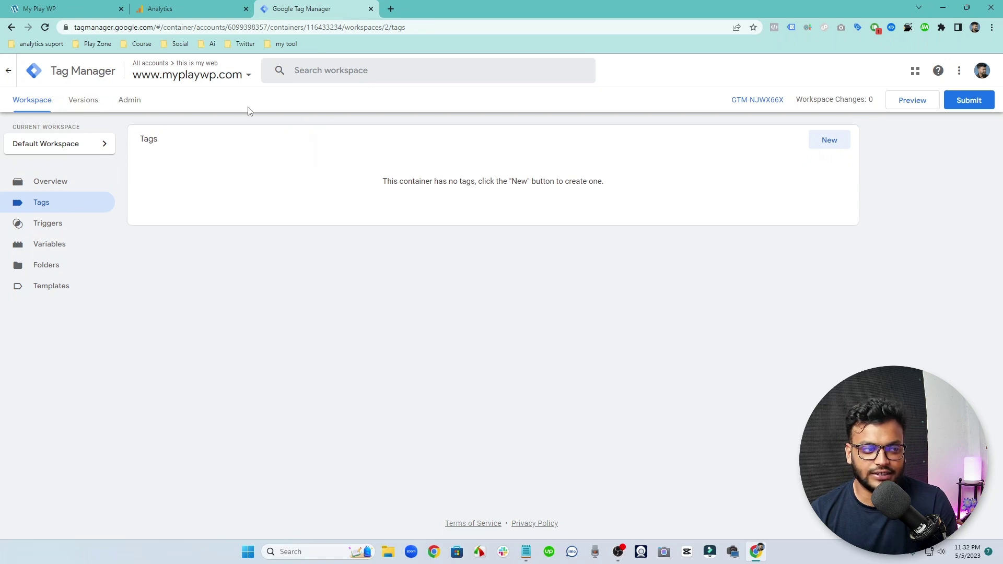
Step: Switch to Google Analytics, open the test play web stream's details, and copy its measurement ID
click(199, 6)
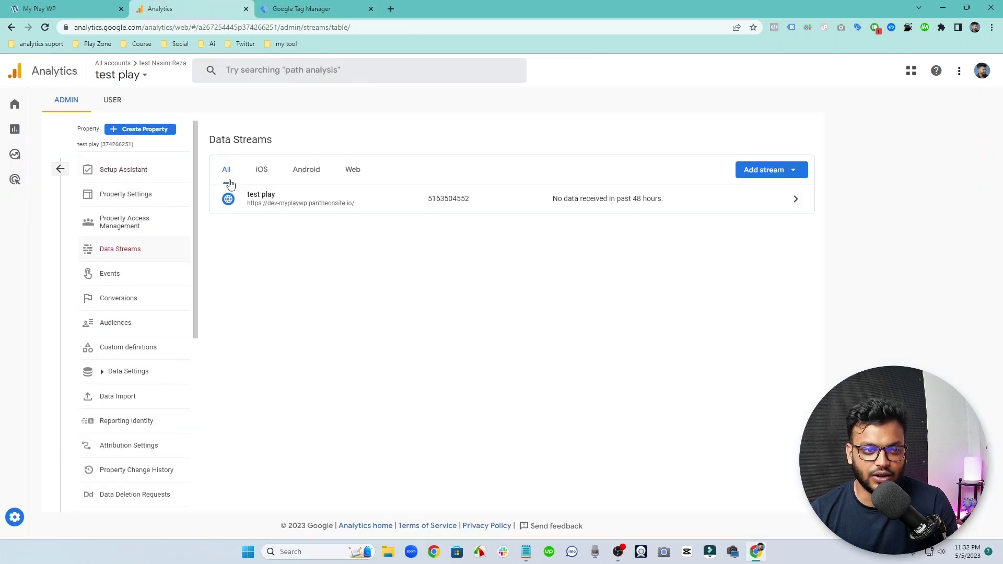
click(372, 207)
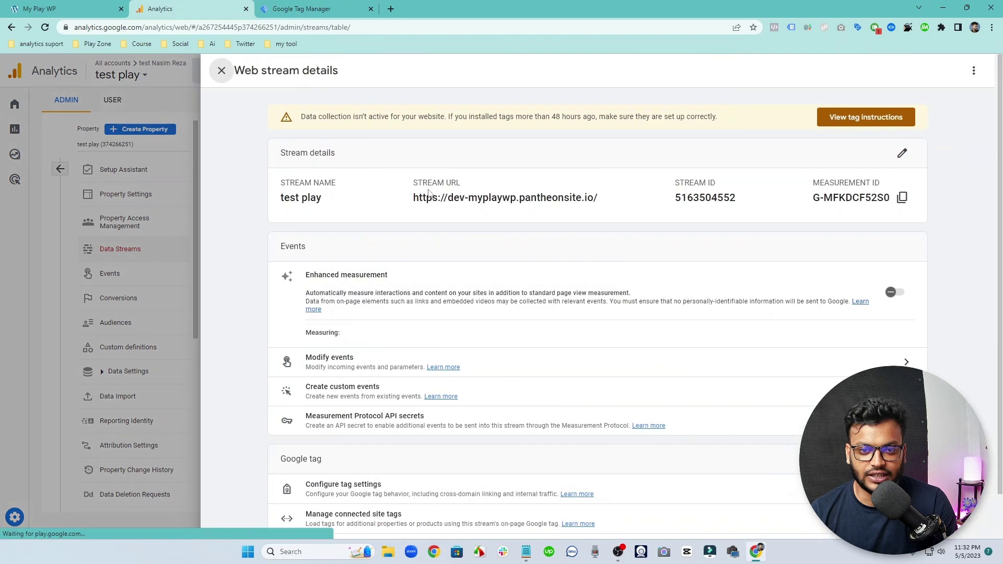
click(902, 197)
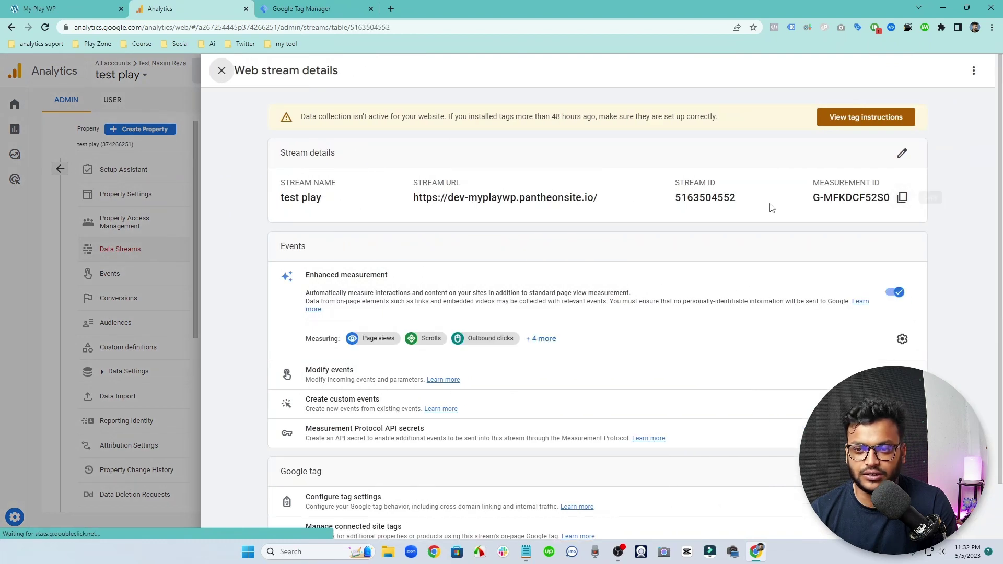
Step: In Google Tag Manager, create a new tag of type Google Analytics: GA4 Configuration
click(326, 7)
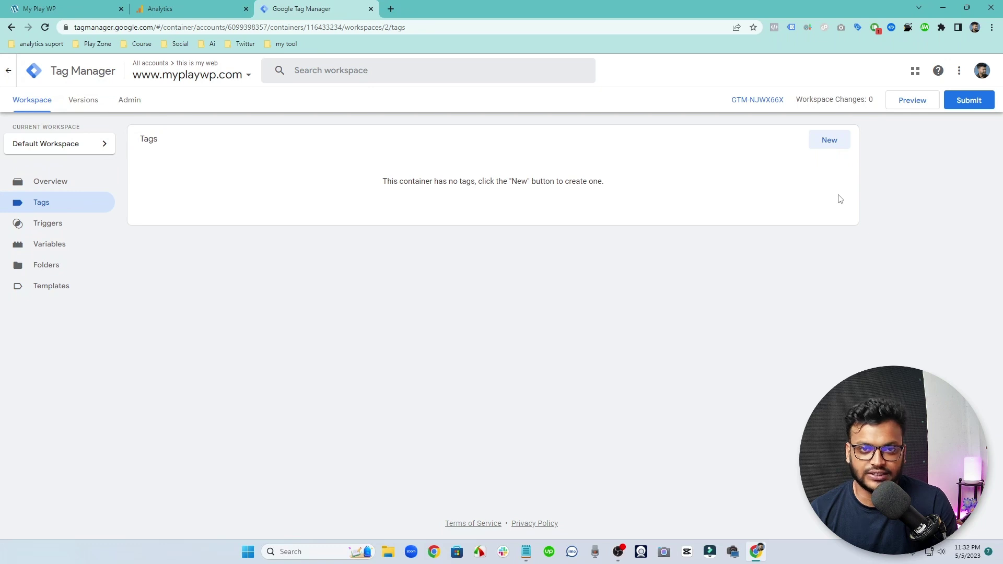
click(835, 141)
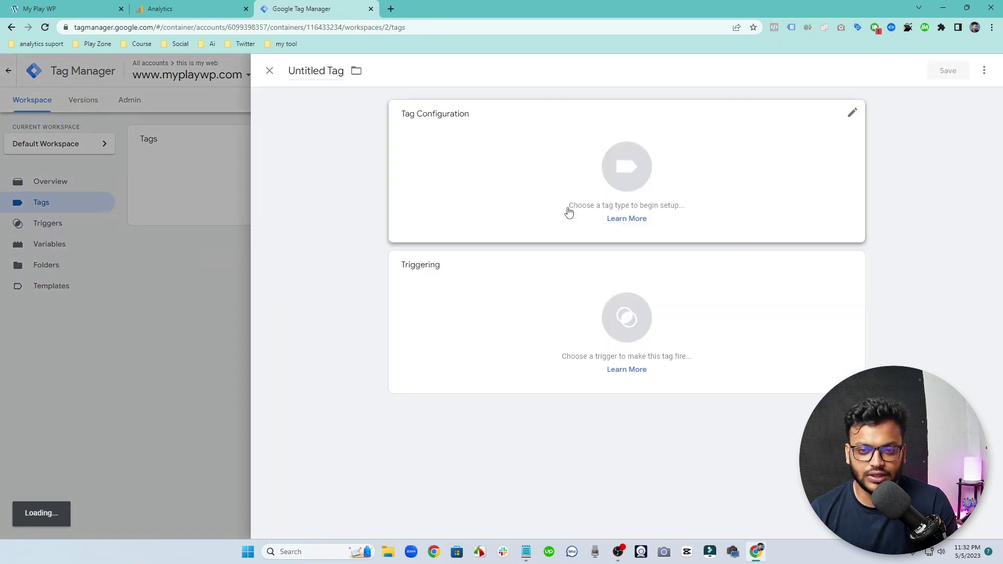
click(558, 172)
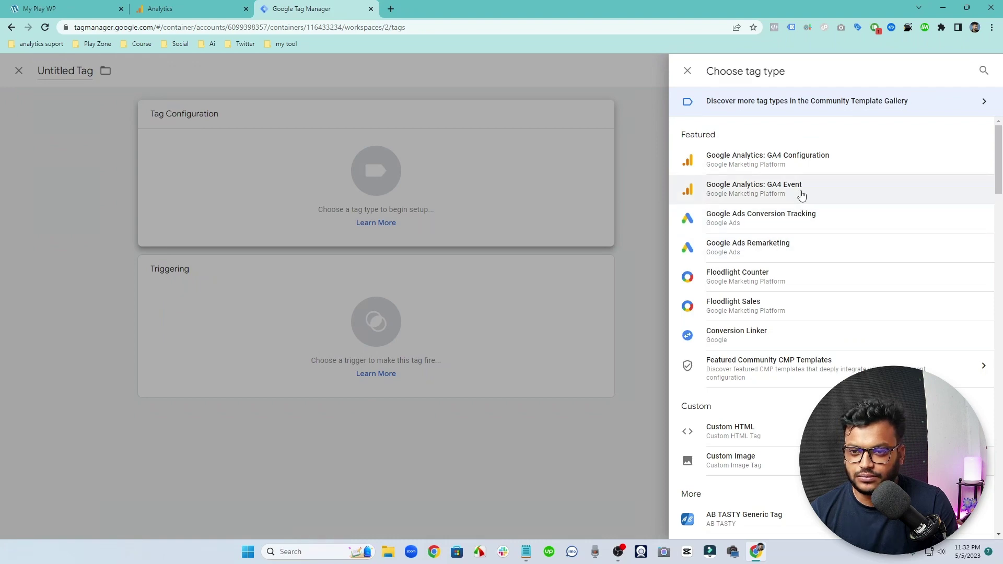
click(810, 163)
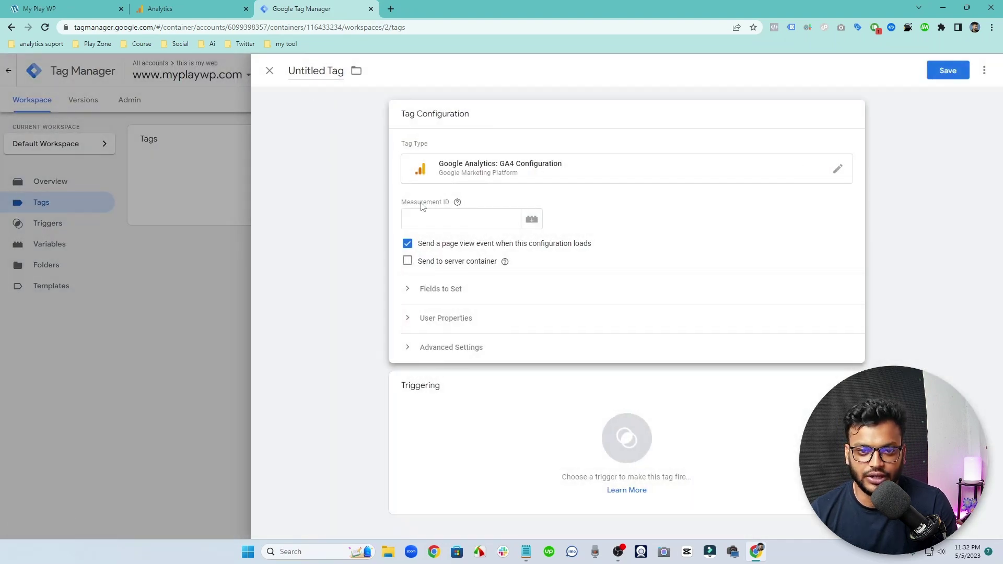
Step: Copy the test play stream's measurement ID from Google Analytics and enter it, G-MFKDCF52S0, in the new tag's configuration
click(168, 6)
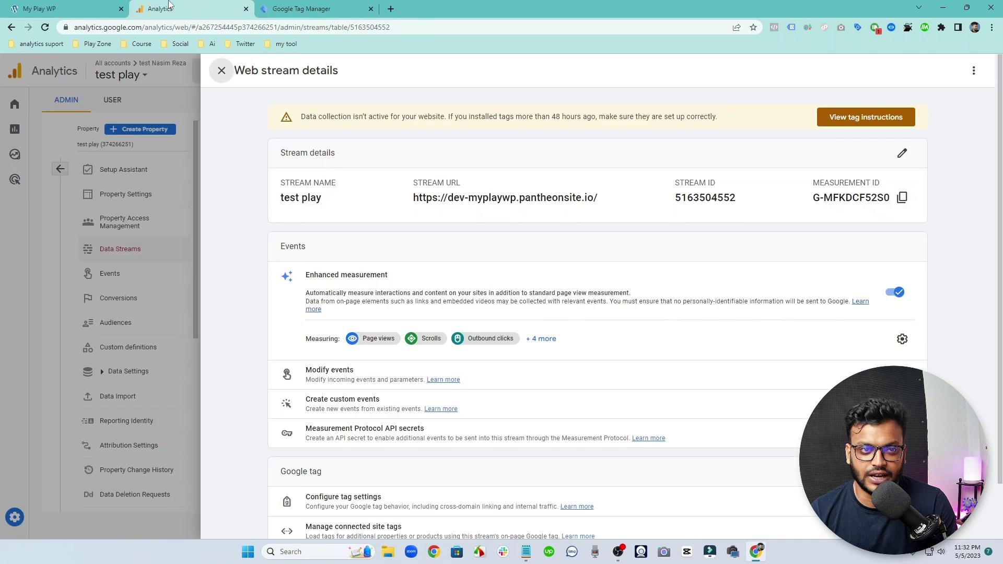
click(902, 197)
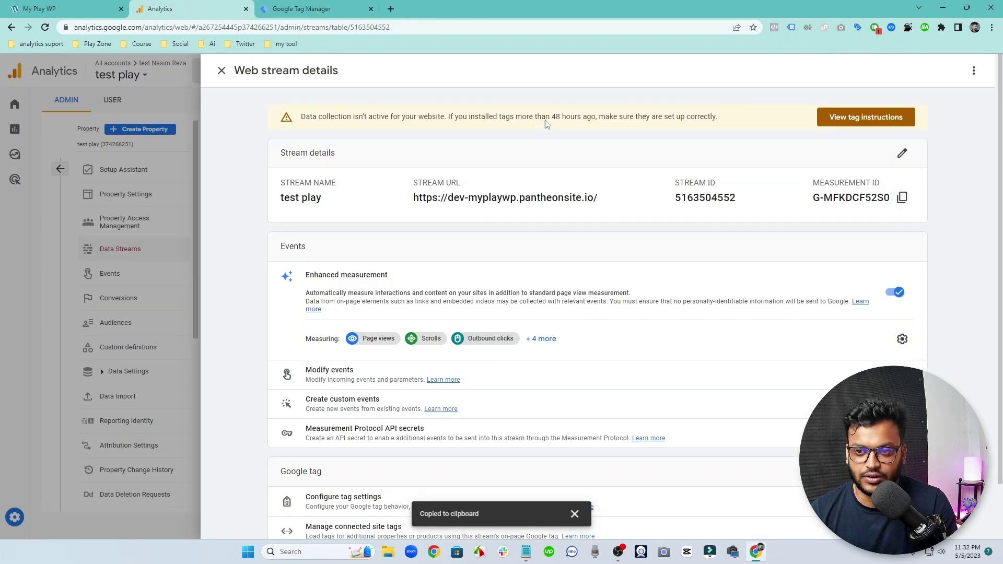
click(339, 7)
click(444, 220)
key(ctrl+v)
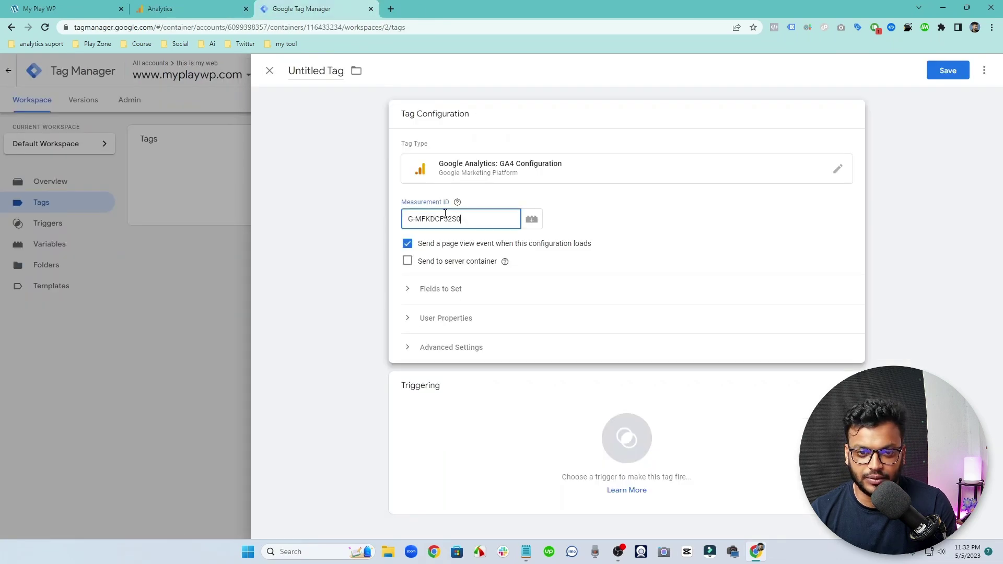
Step: Add the All Pages firing trigger to the tag and save it as Google Analytics GA4 Configuration
click(499, 414)
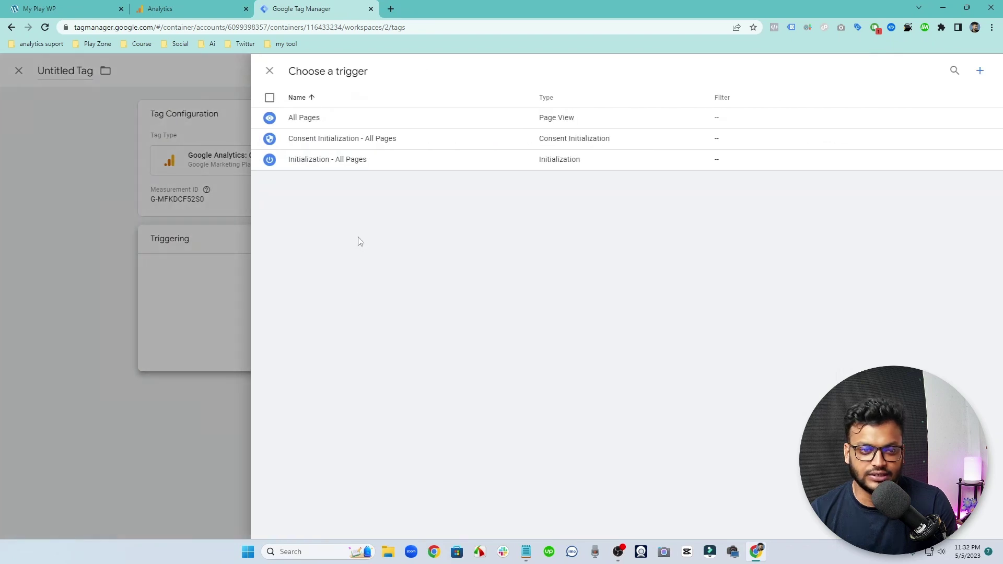
click(312, 120)
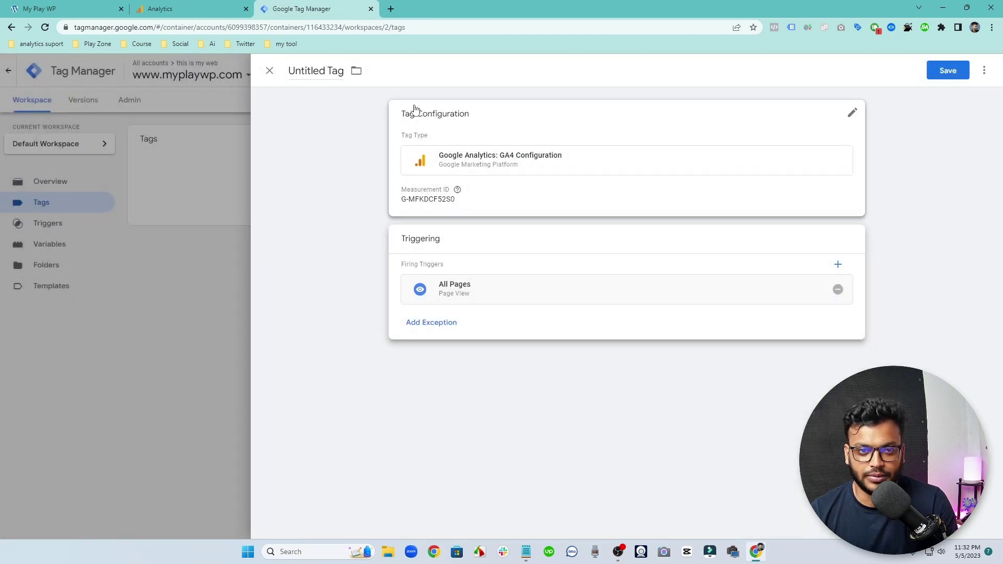
click(946, 70)
click(590, 225)
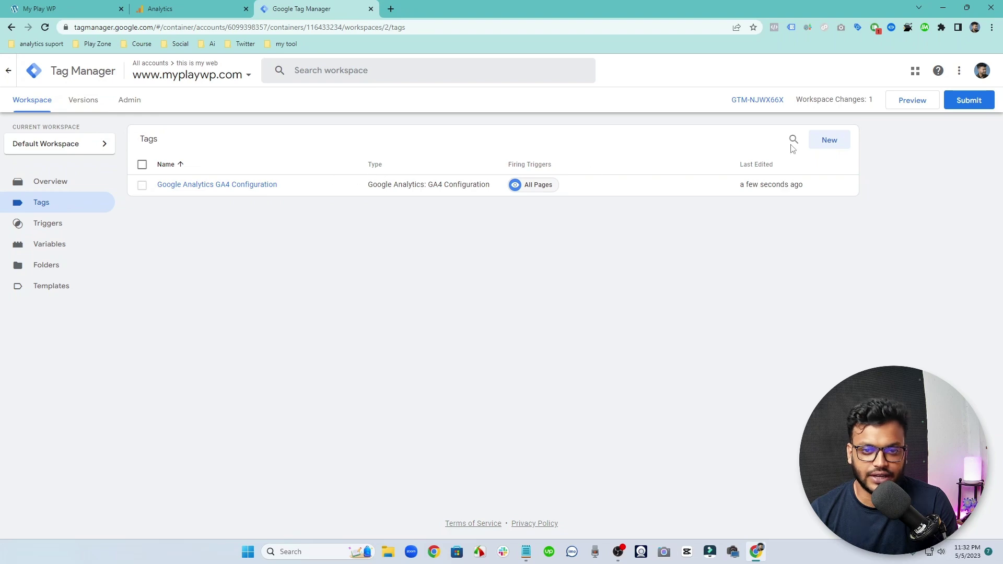
Step: Submit and publish the workspace changes to the Live environment without a version name or description, and return to the workspace overview
click(968, 99)
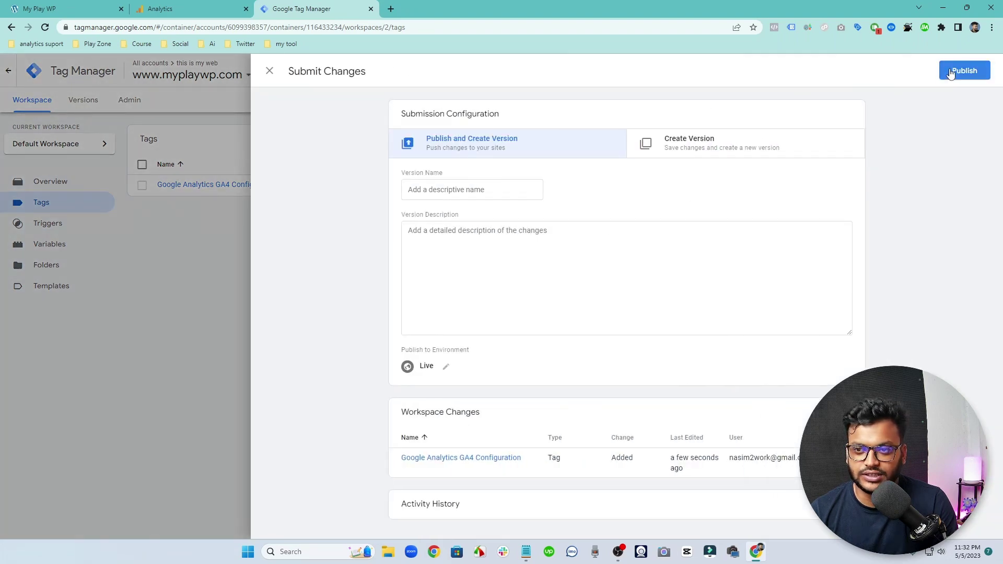
click(950, 73)
click(639, 375)
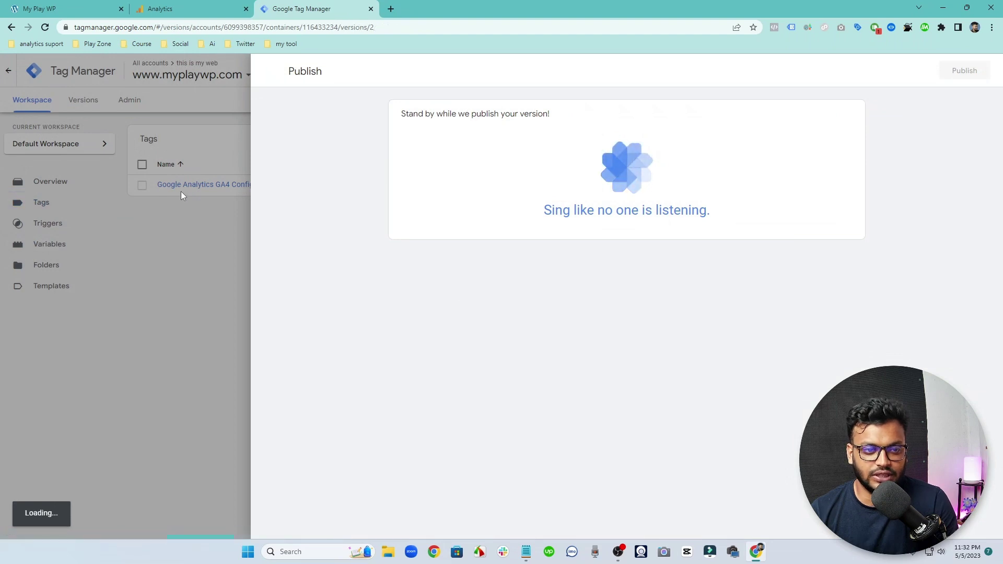
click(149, 177)
click(21, 102)
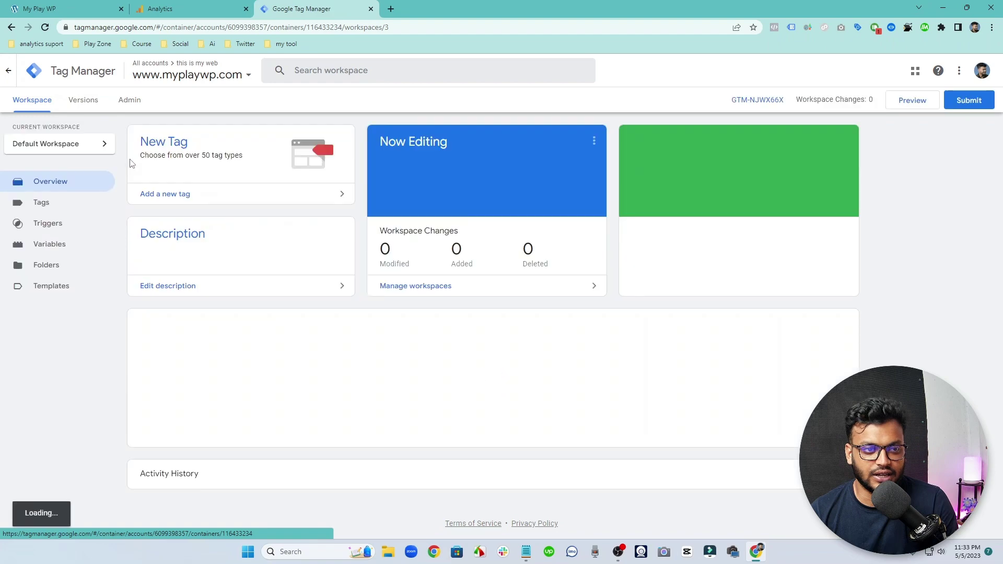
Step: Switch to Google Analytics, close the web stream details, and open DebugView for the test play property
click(178, 9)
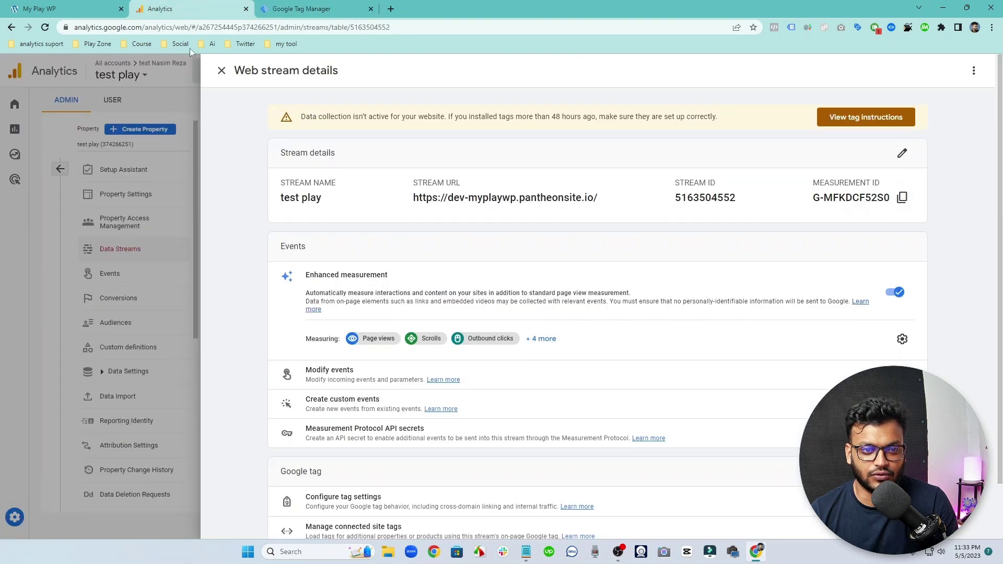
click(134, 204)
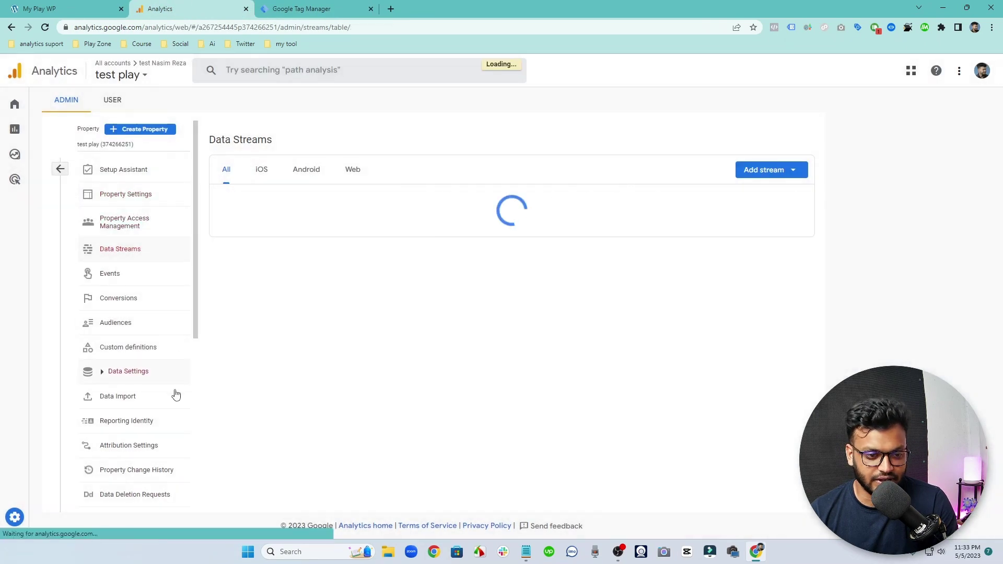
scroll(157, 389, down, 2)
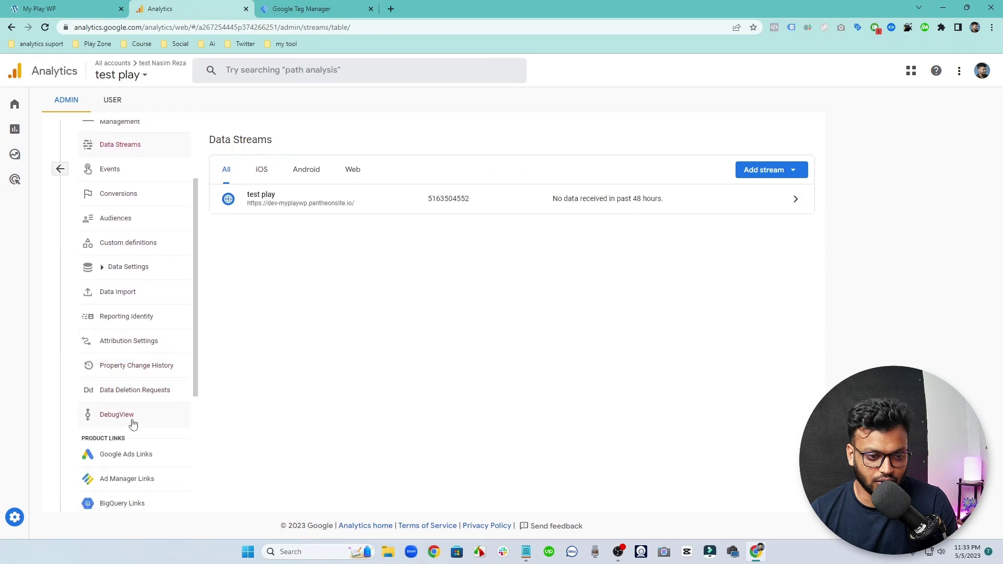
click(165, 412)
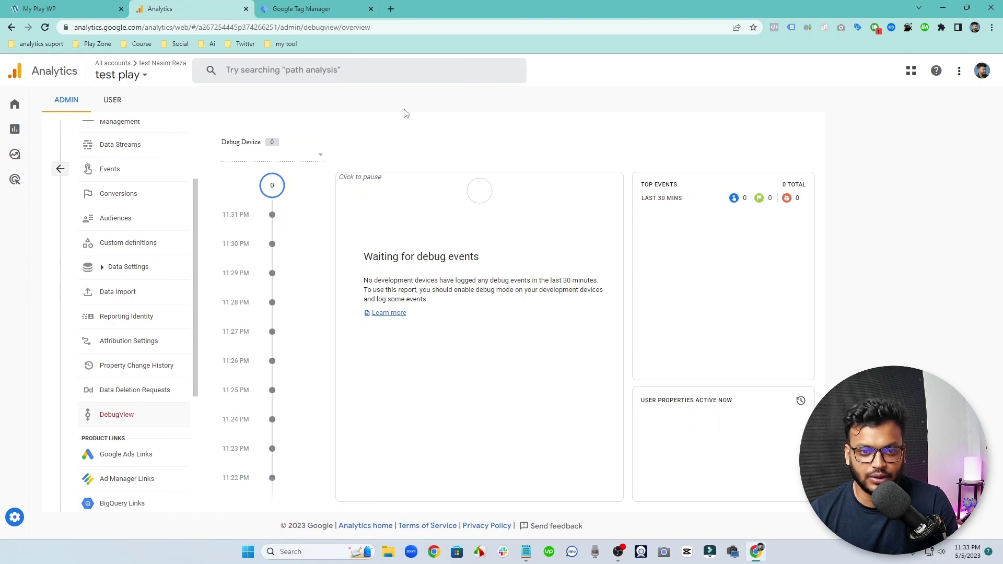
click(319, 8)
click(908, 104)
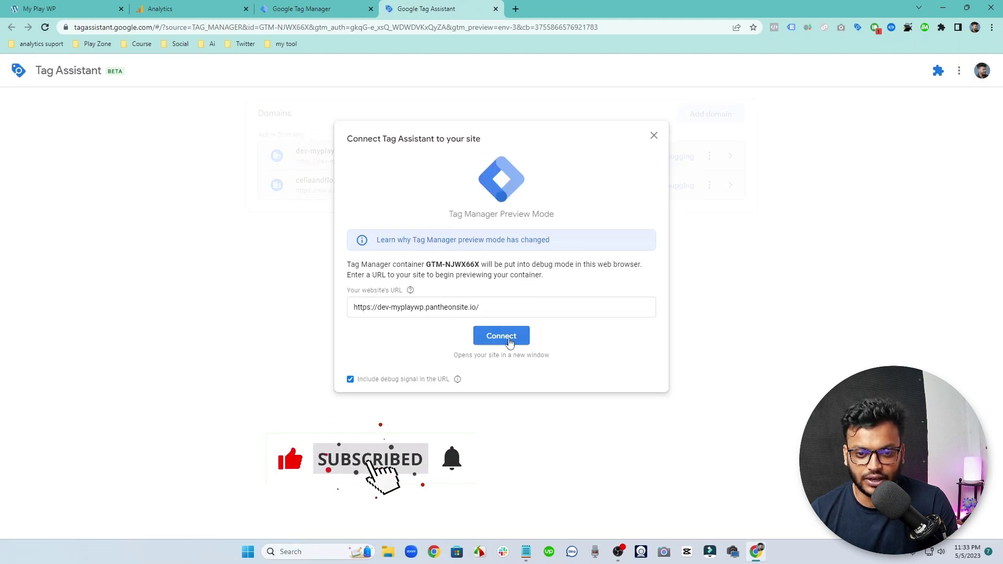
click(506, 337)
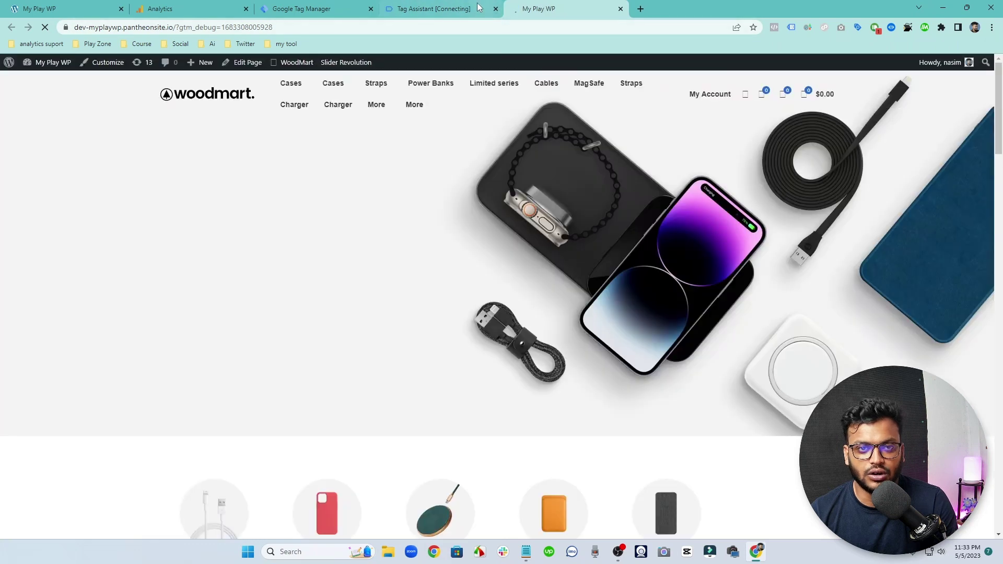
click(465, 8)
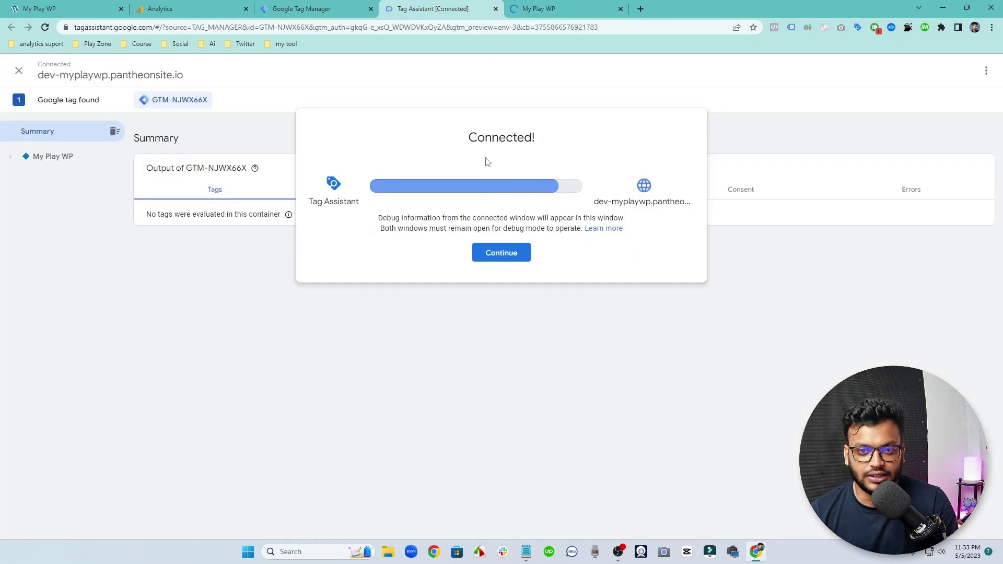
click(502, 256)
Step: Reload DebugView in Google Analytics to check for debug events from the previewed site, and inspect the fired tags in Tag Assistant
click(538, 8)
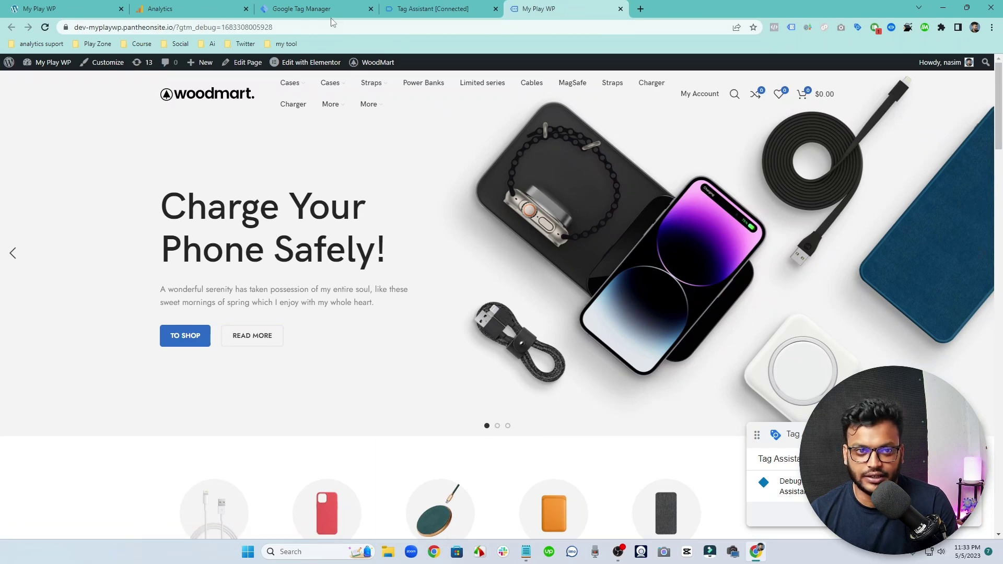
click(219, 9)
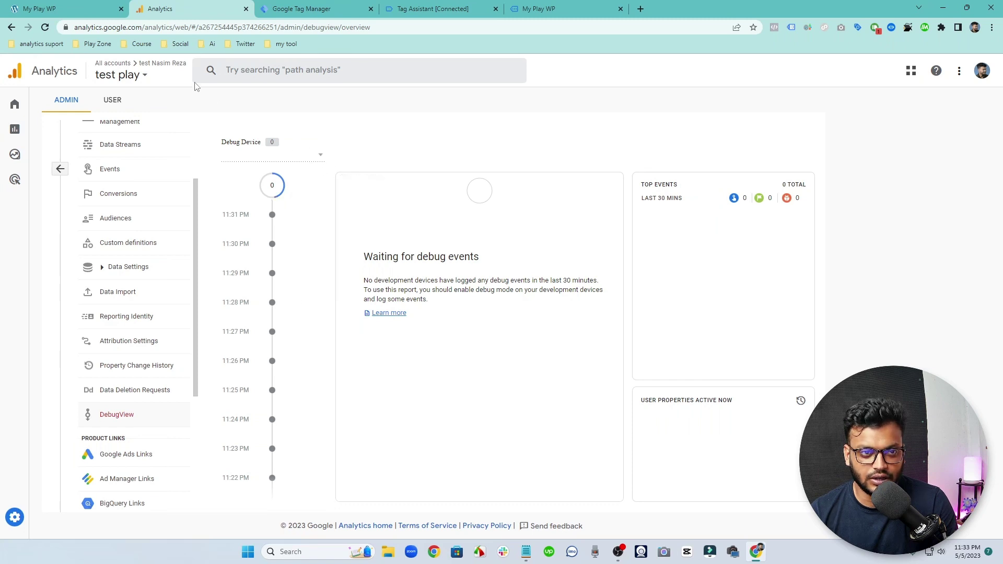
click(45, 28)
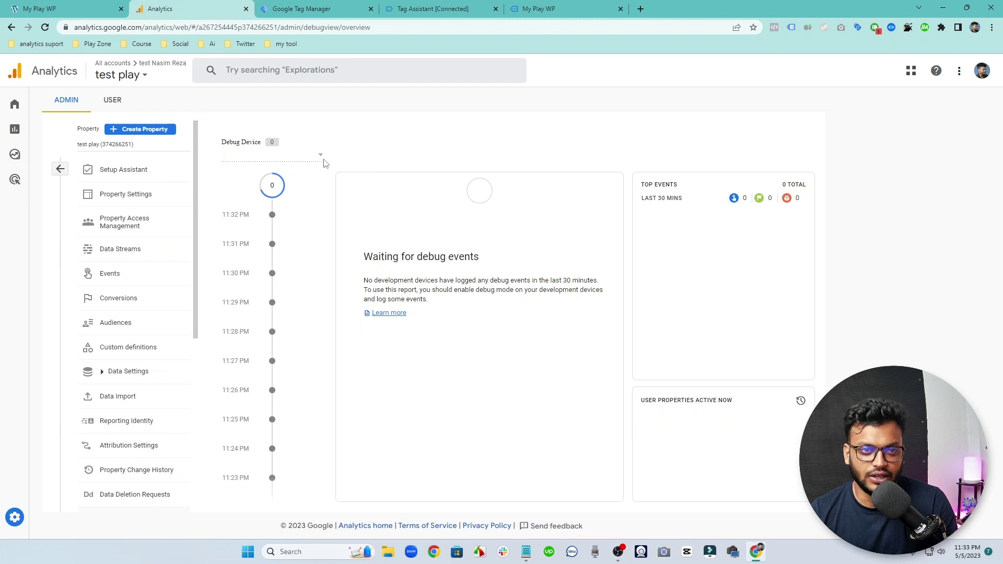
click(435, 7)
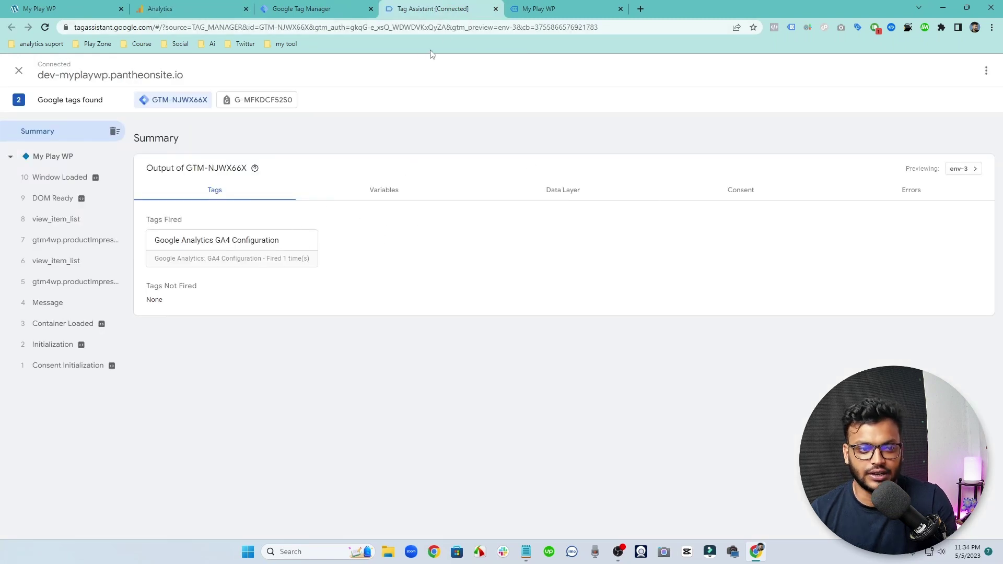
click(521, 8)
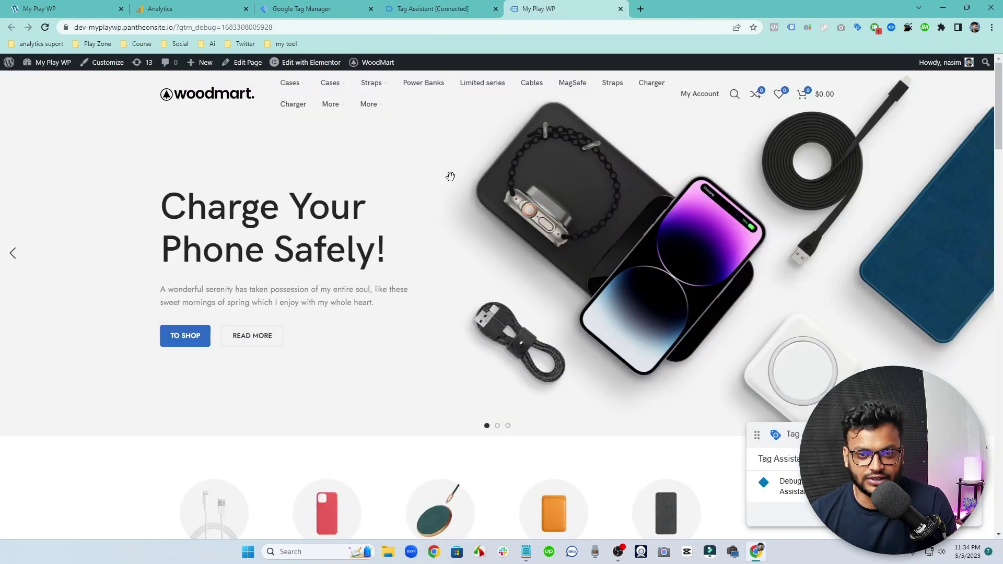
Step: Browse the previewed store's home page, and check Tag Assistant and the Debug Device list in DebugView for incoming activity
scroll(542, 218, down, 4)
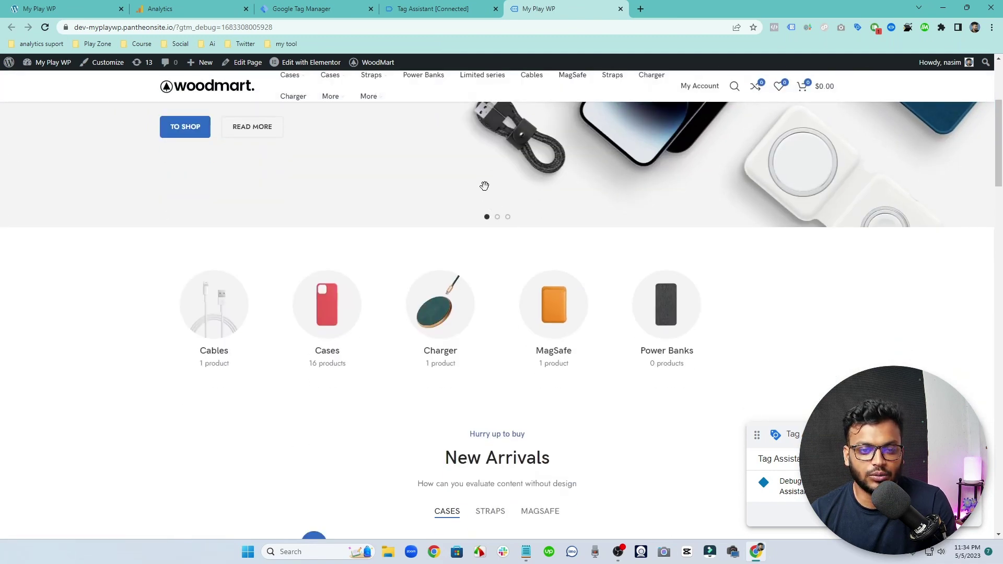
scroll(464, 182, down, 4)
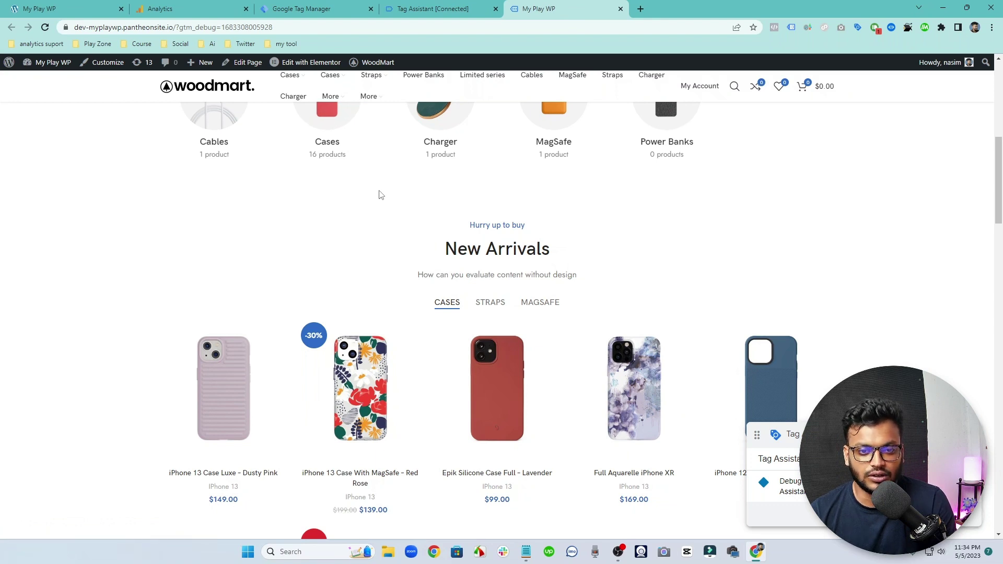
scroll(385, 195, down, 2)
scroll(386, 195, down, 2)
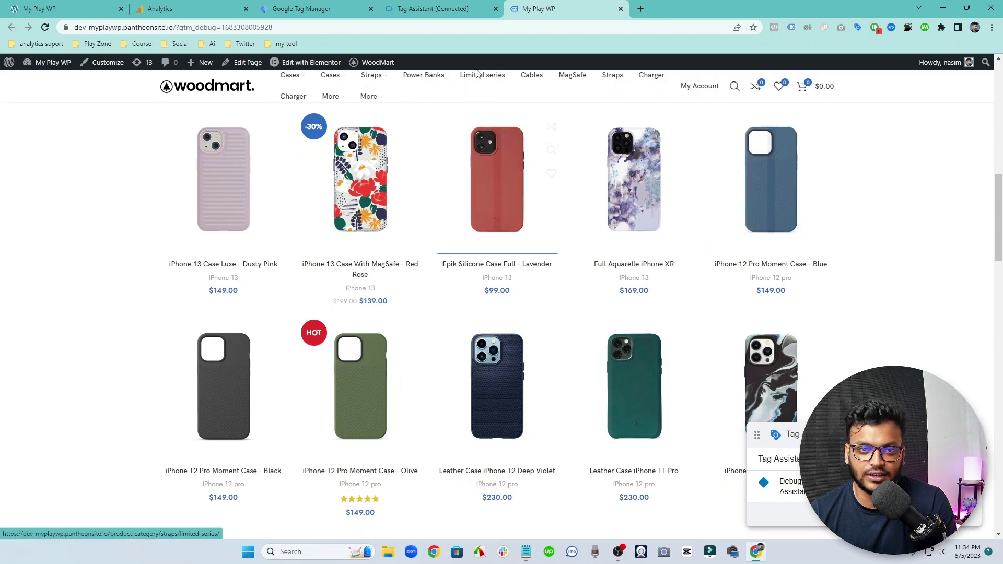
click(452, 12)
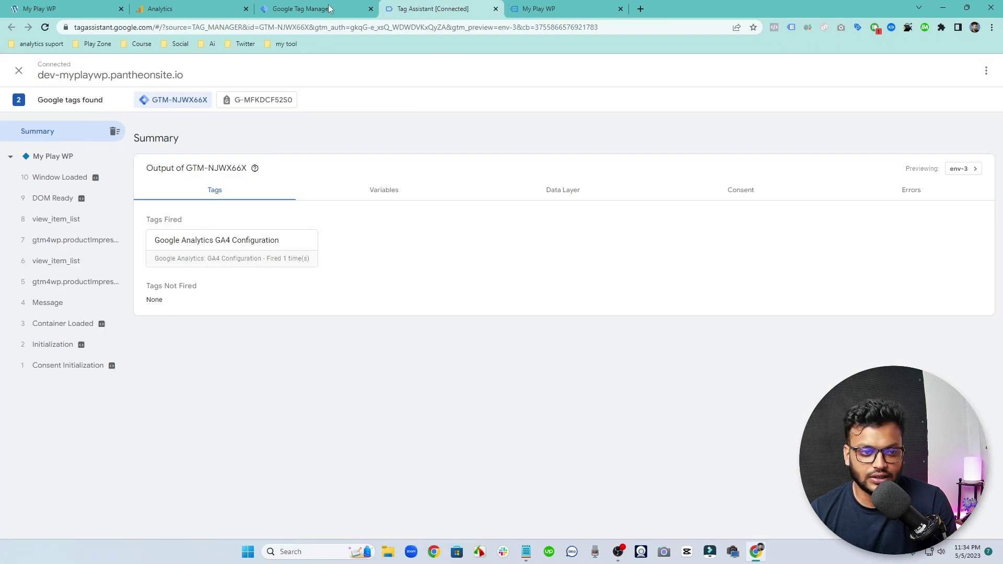
click(296, 7)
click(204, 5)
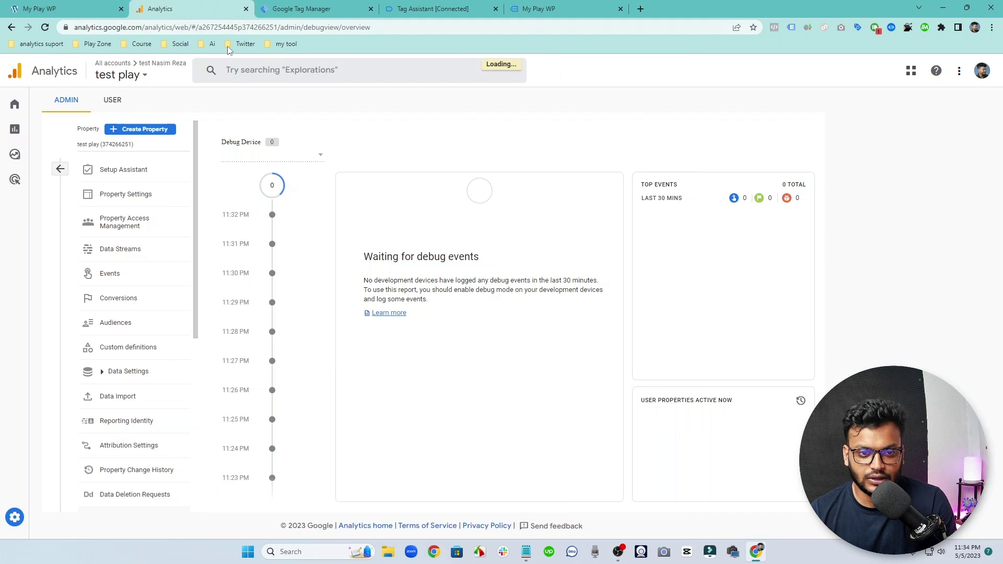
click(295, 158)
click(363, 174)
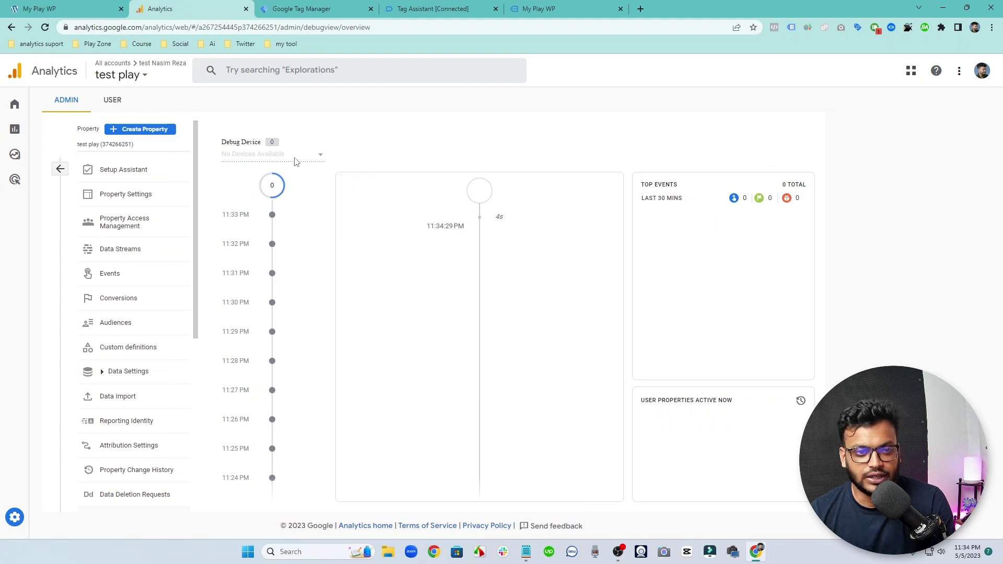
Step: Open the Epik Silicone Case Full – Lavender product page in the previewed store and check its events in Tag Assistant
click(314, 7)
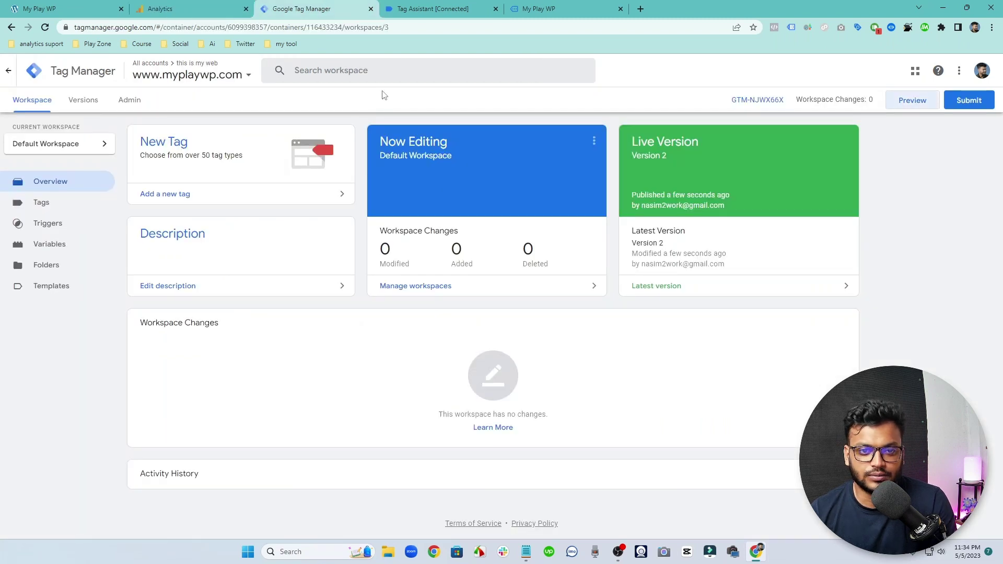
click(449, 6)
click(533, 8)
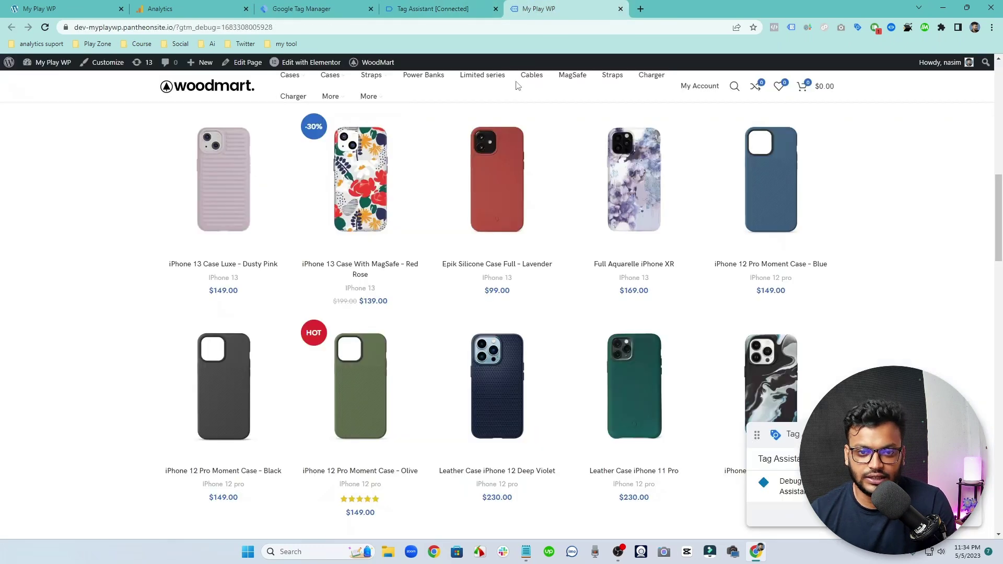
click(490, 188)
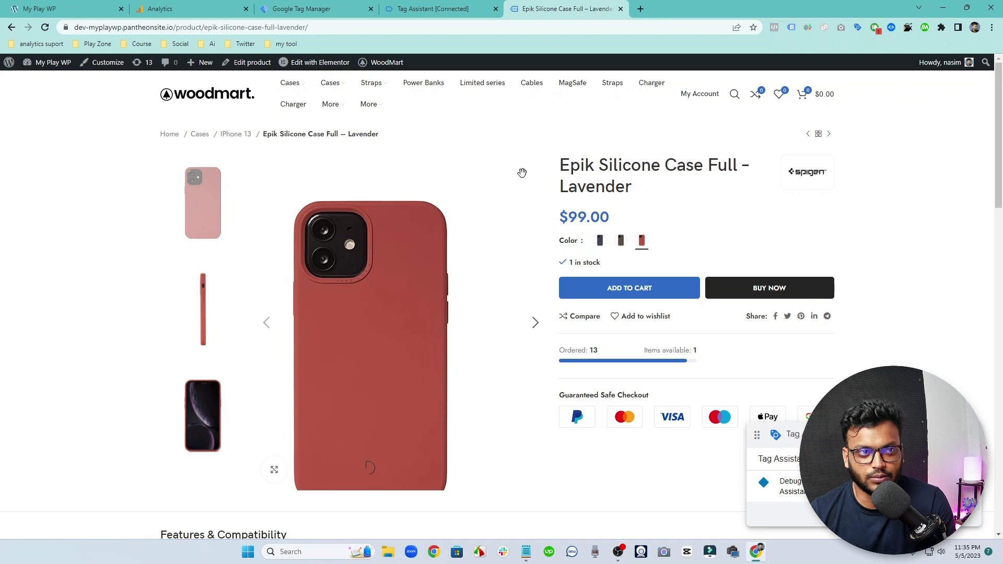
click(456, 14)
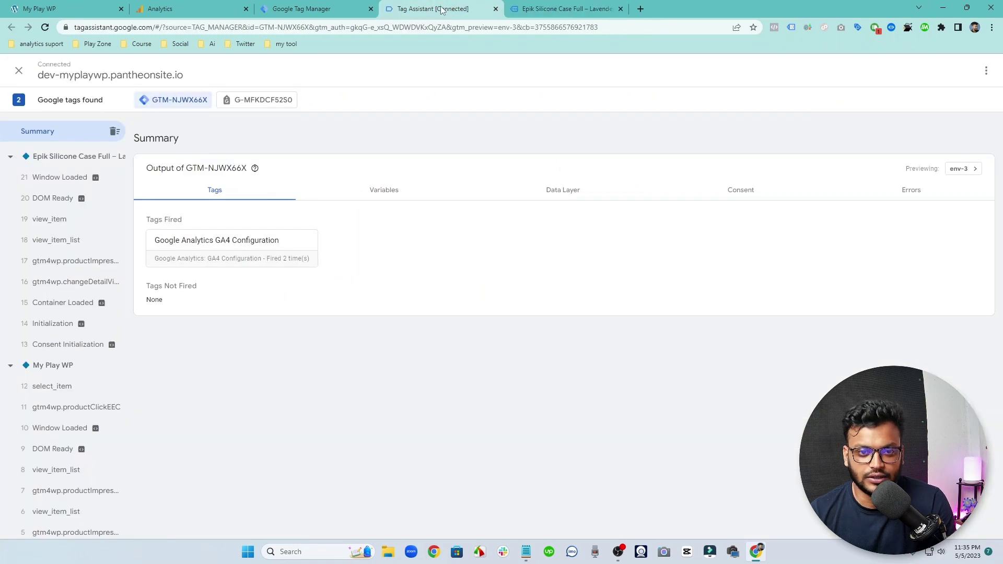
Step: Create a Google Analytics: GA4 Event tag in Tag Manager using Google Analytics GA4 Configuration as its configuration tag
click(295, 6)
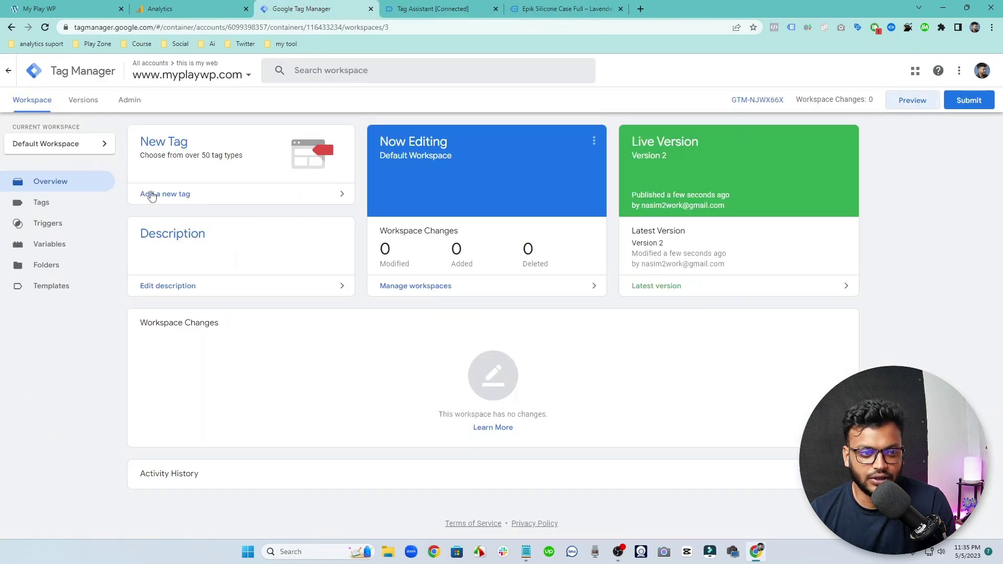
click(65, 207)
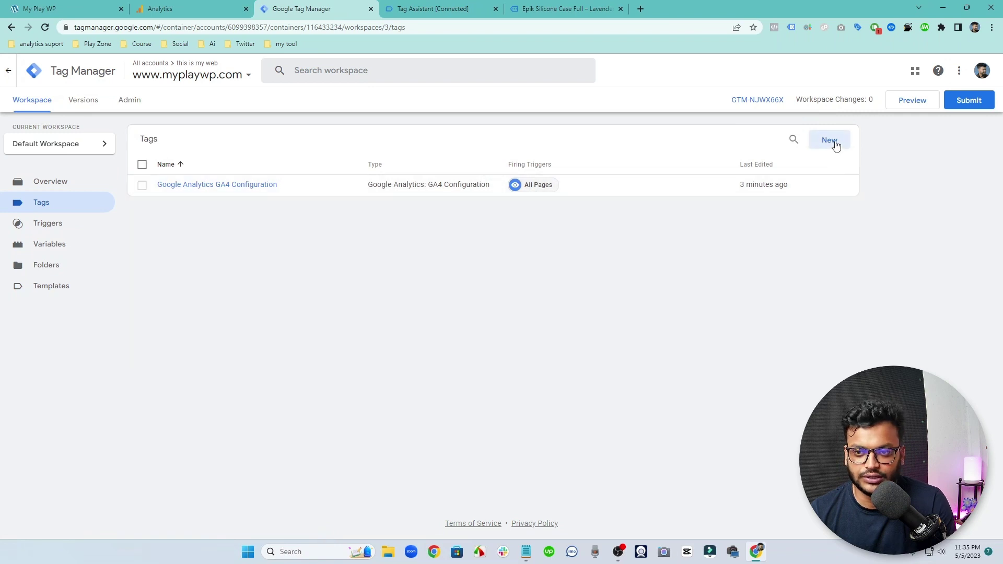
click(834, 144)
click(710, 155)
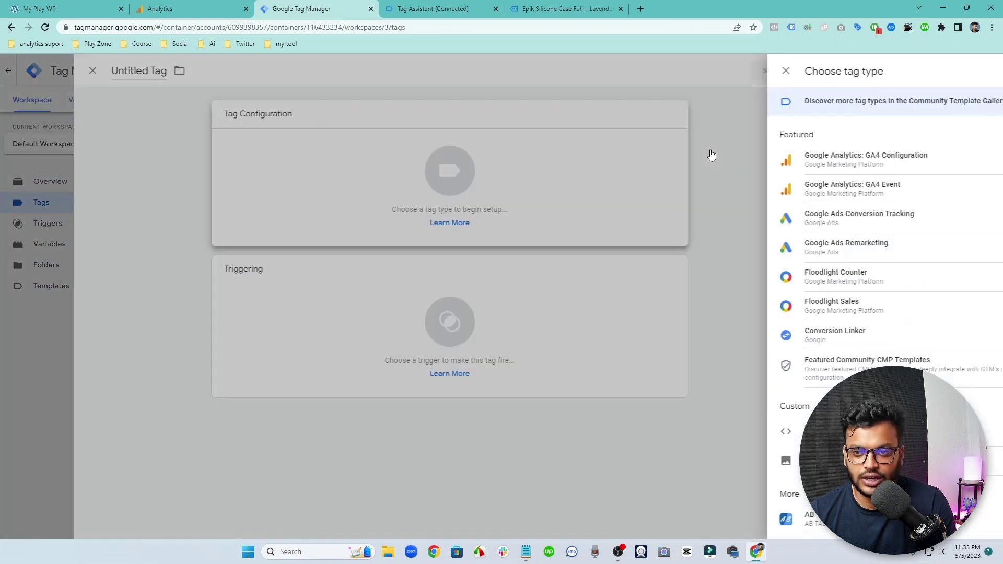
click(752, 194)
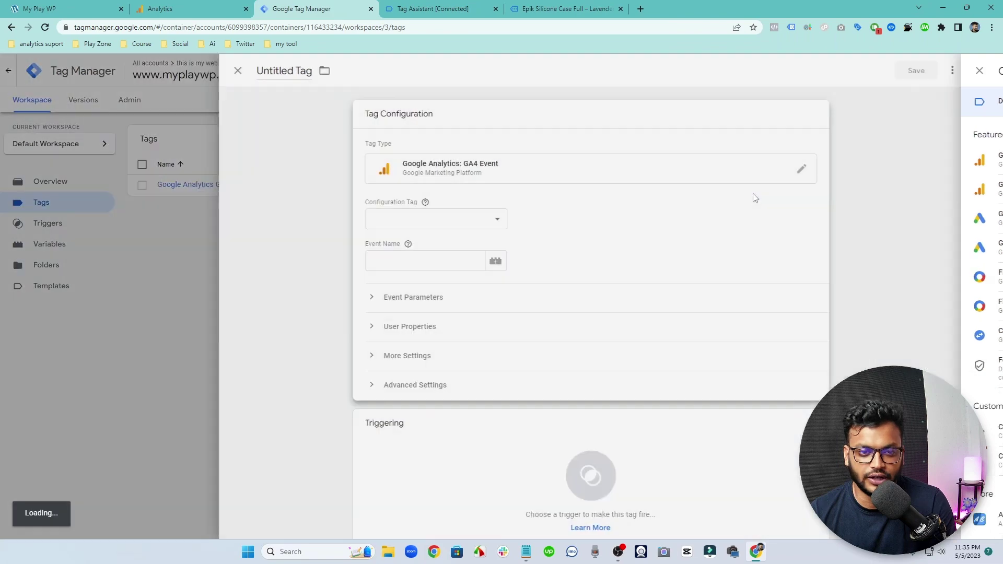
click(514, 225)
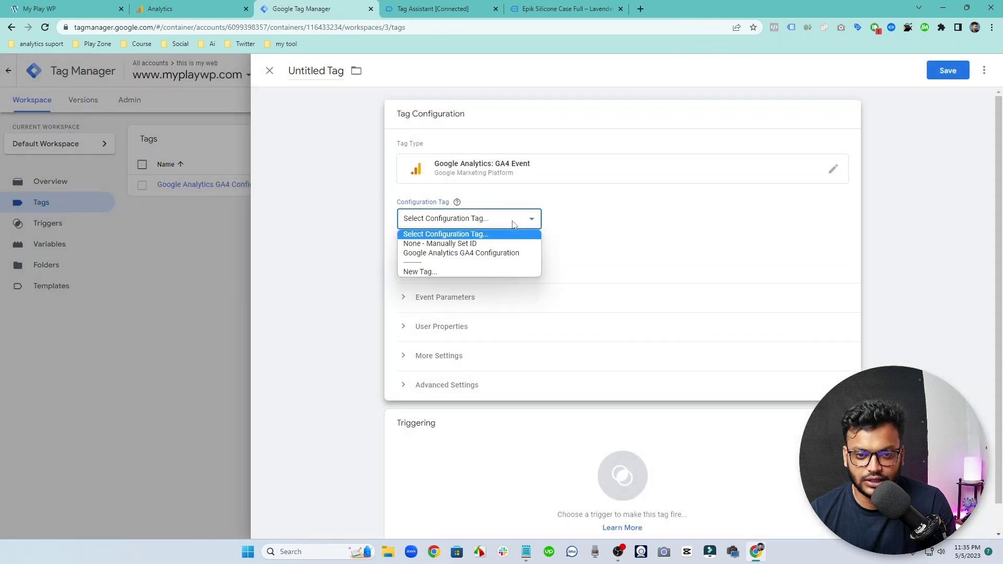
click(409, 253)
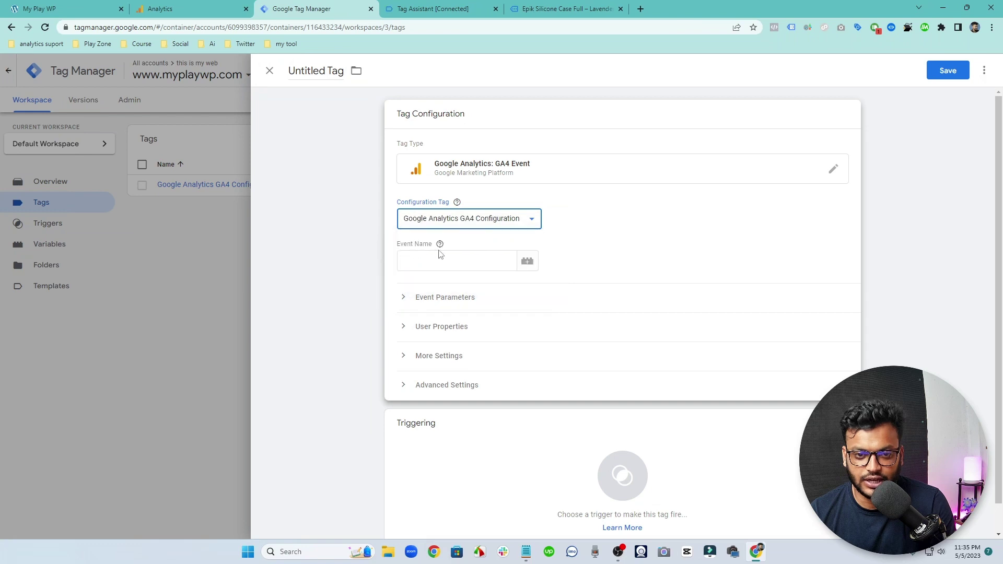
Step: Expand the product page's view_item API call in Tag Assistant and use view_item as the new tag's event name
click(431, 263)
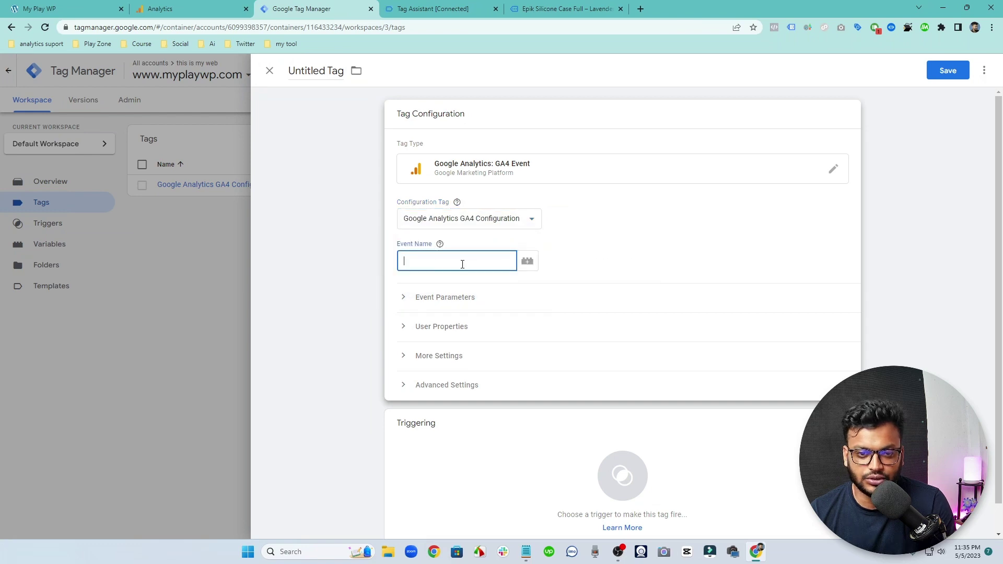
click(583, 8)
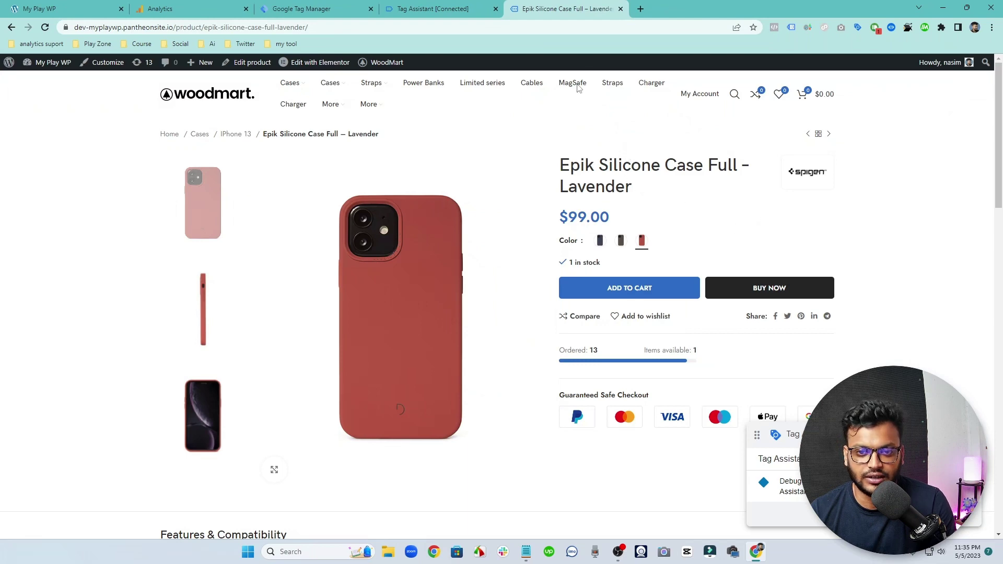
click(442, 8)
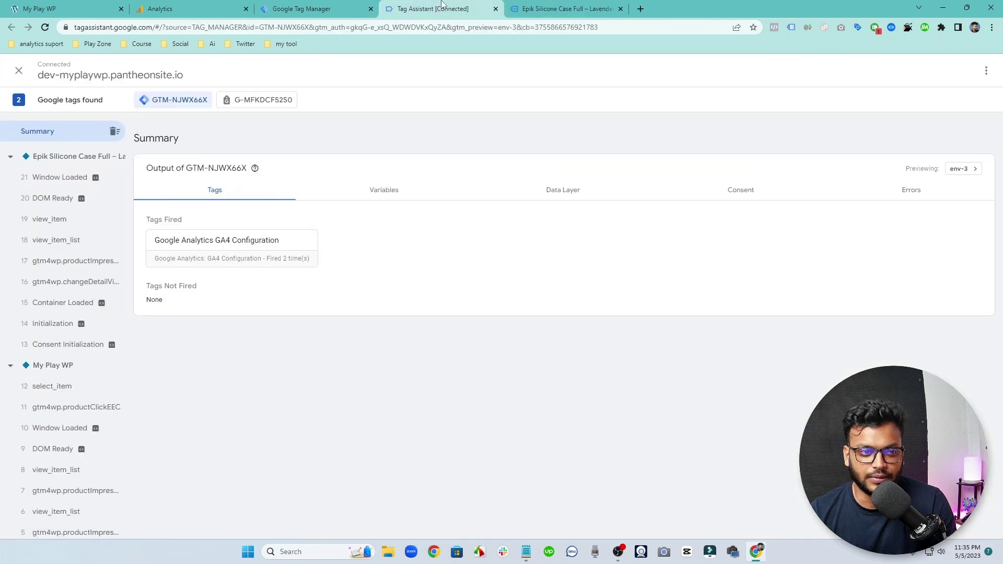
click(71, 221)
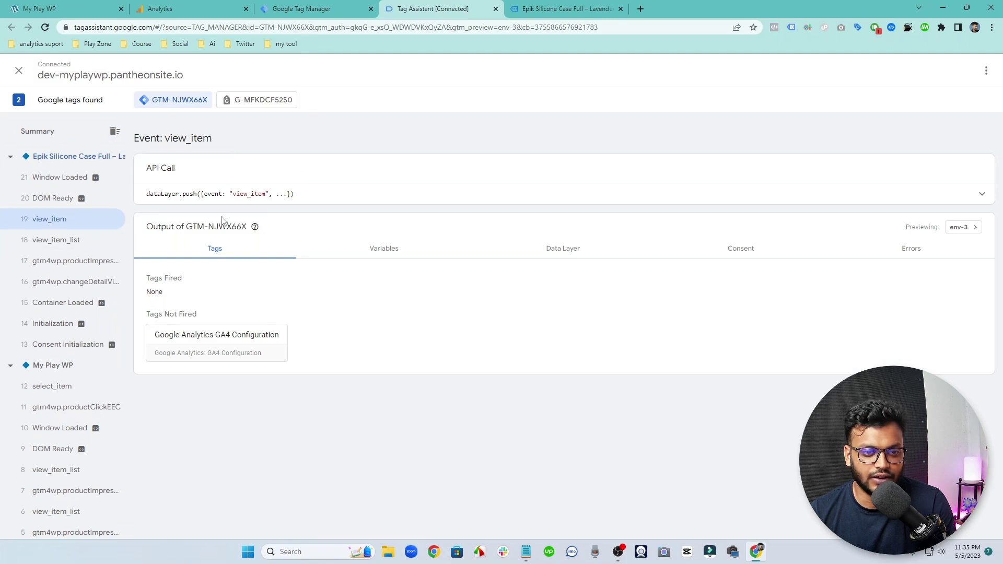
click(379, 196)
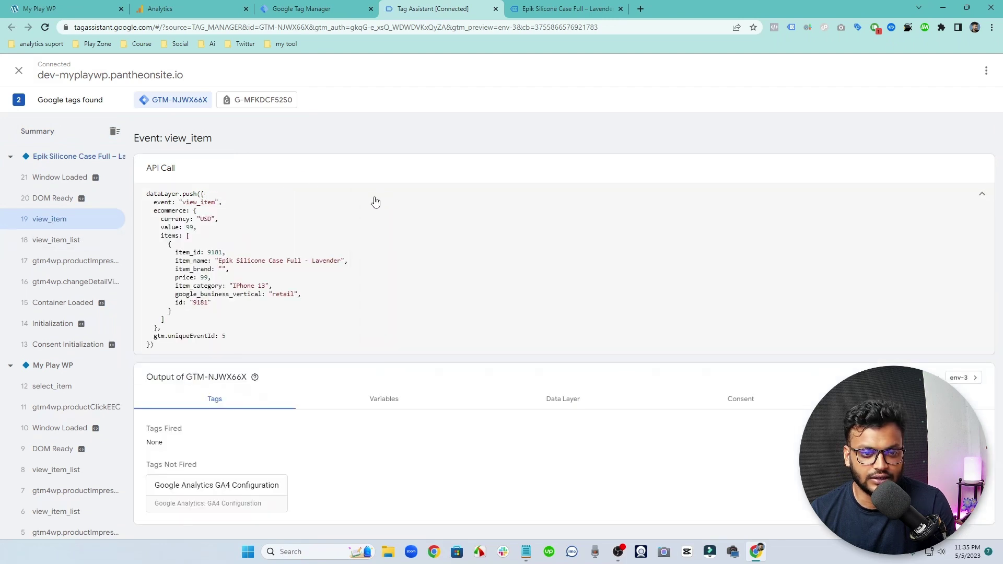
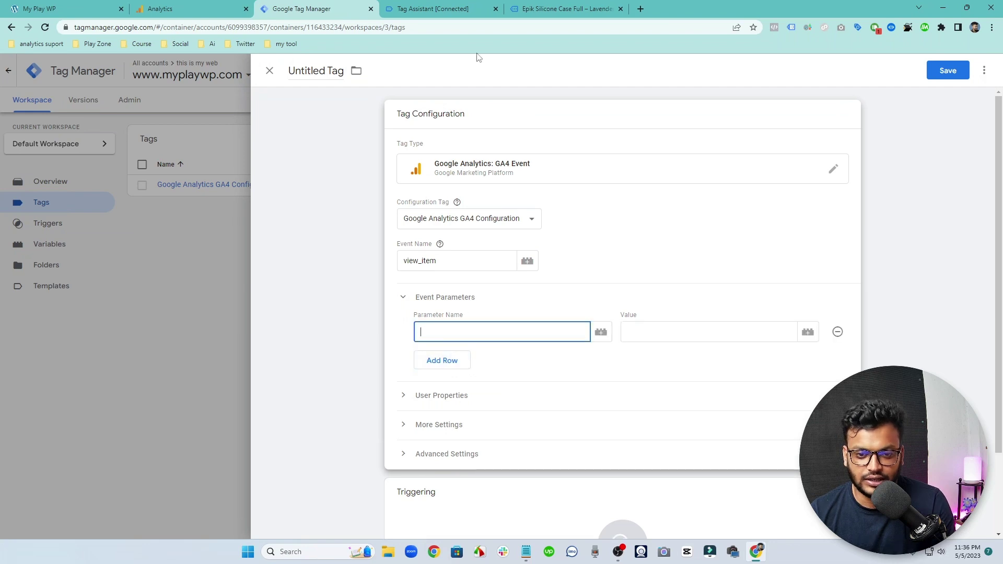
Step: Copy items from the view_item data layer push into the tag's event parameter name
click(467, 7)
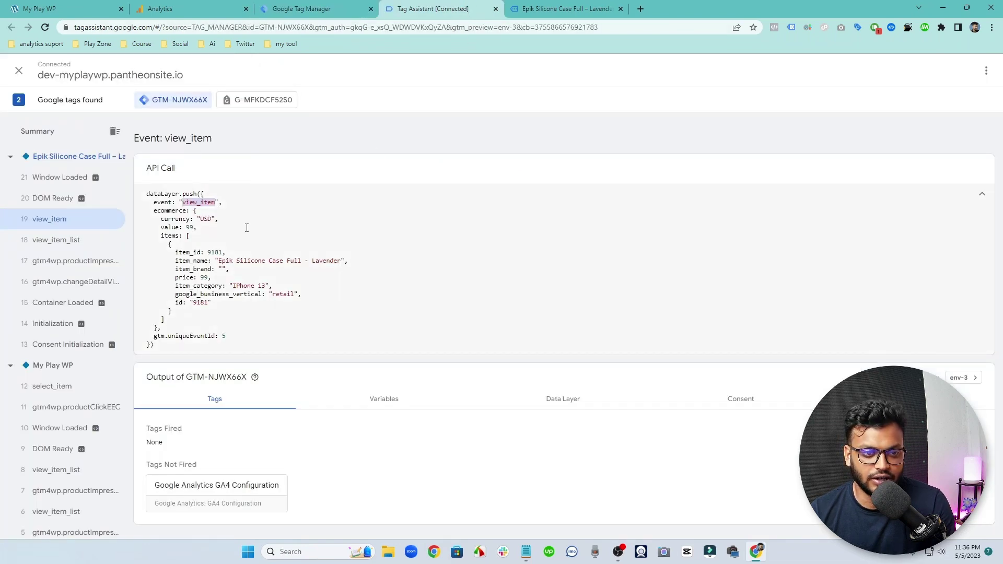
double_click(171, 236)
key(ctrl+c)
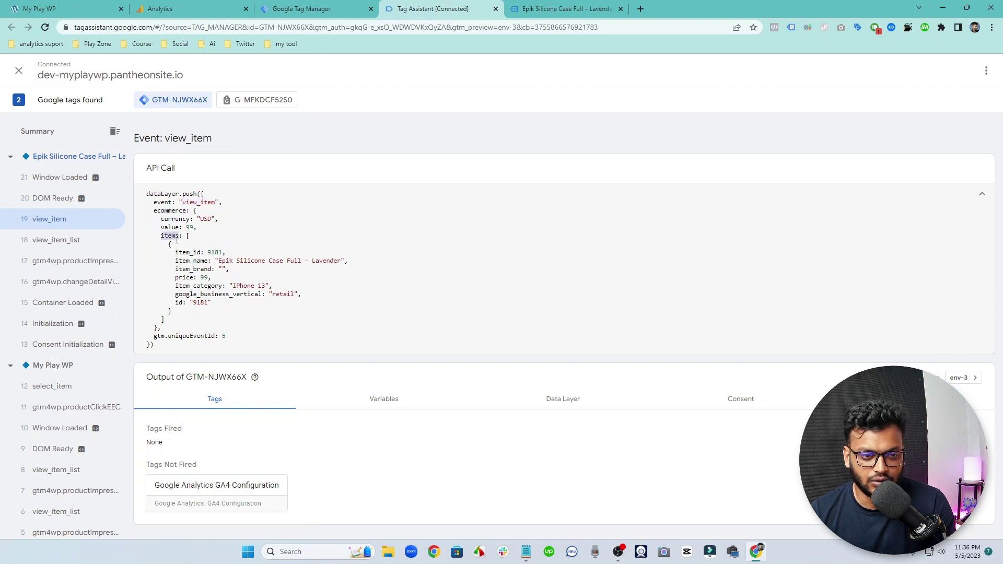
key(ctrl+shift+Tab)
key(ctrl+v)
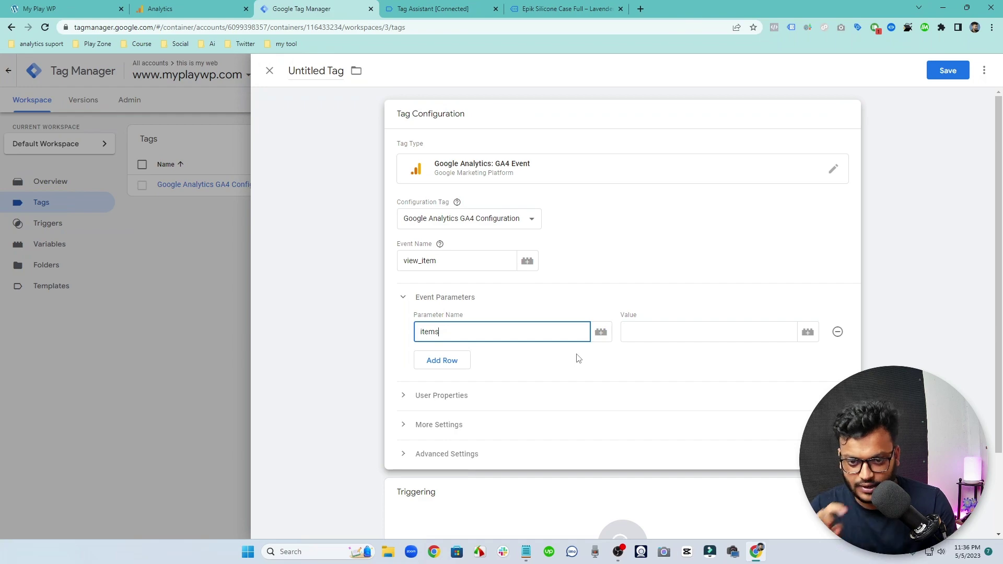
Step: Create a new variable of type Data Layer Variable for the items parameter's value
click(805, 337)
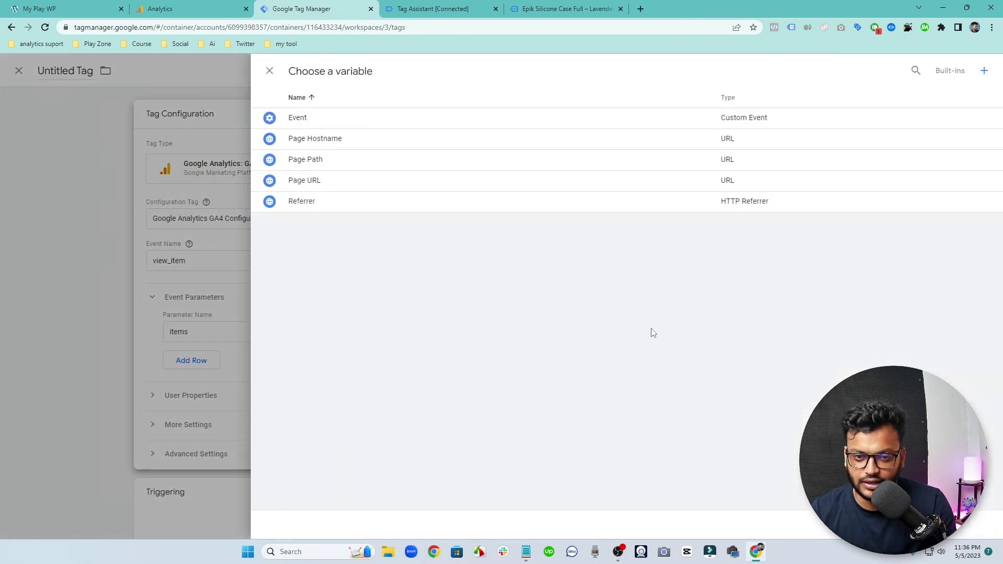
click(984, 74)
click(728, 172)
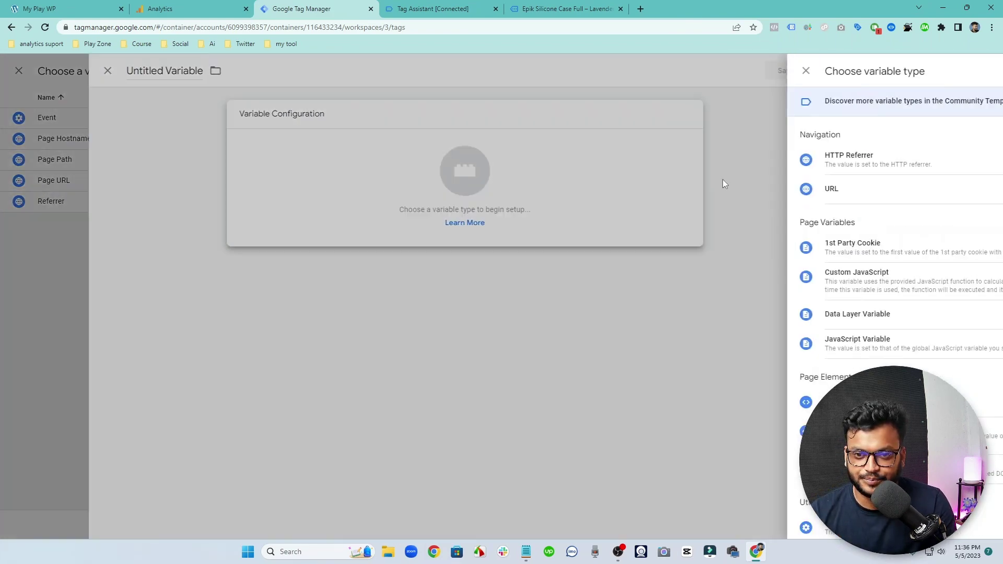
click(764, 315)
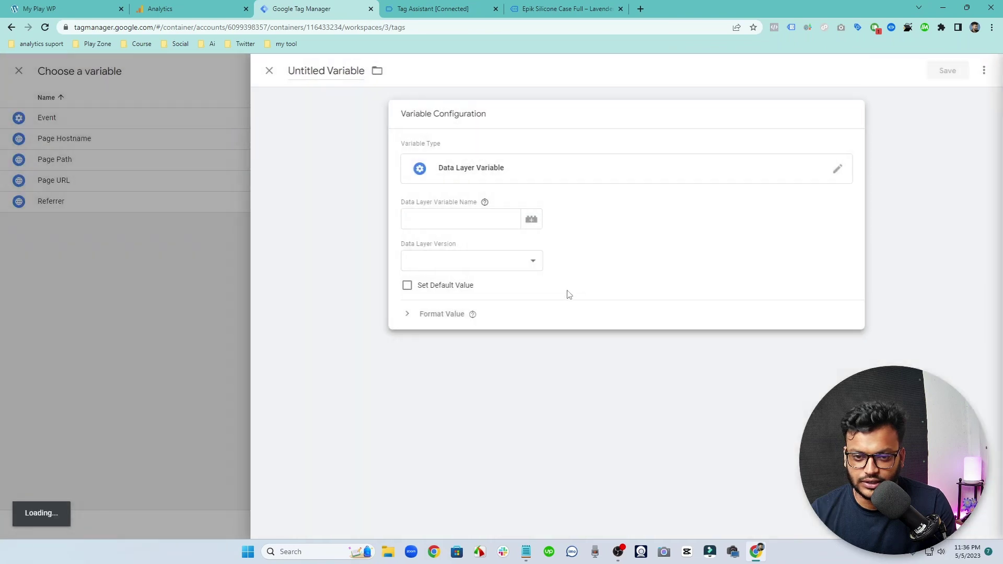
Step: Copy ecommerce from the view_item push in Tag Assistant into the new variable's data layer variable name
click(464, 219)
click(413, 6)
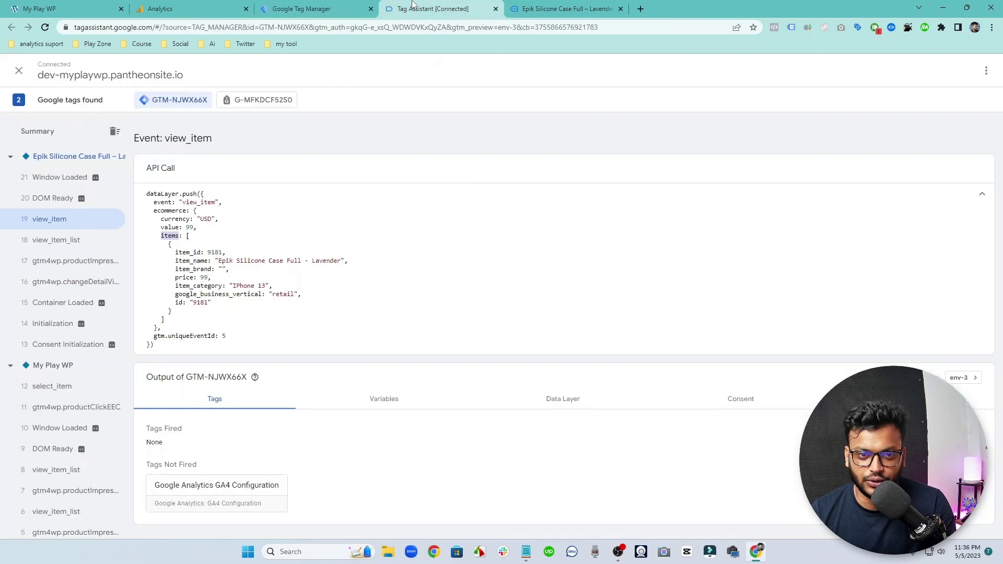
double_click(165, 211)
key(ctrl+c)
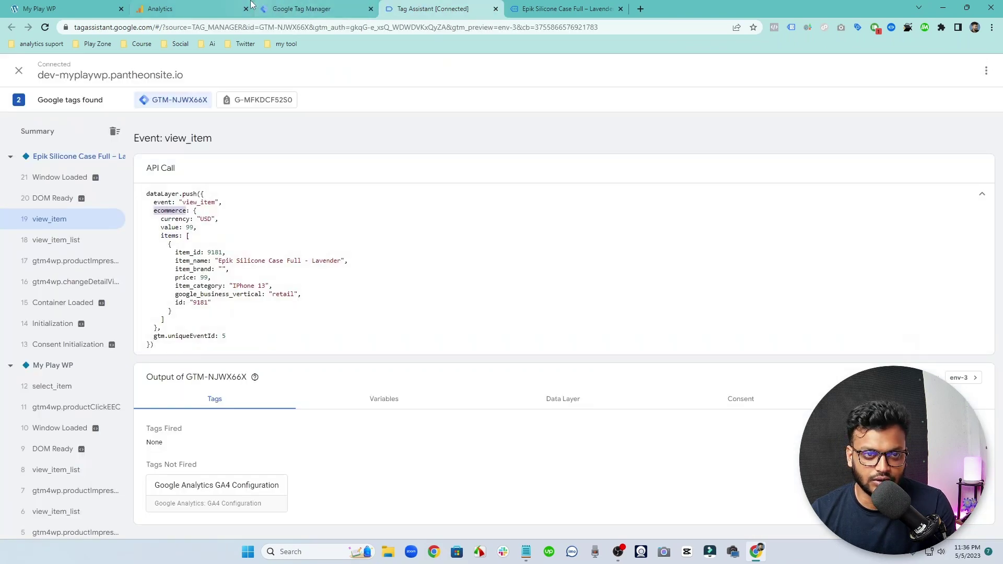
click(237, 8)
click(288, 4)
key(ctrl+v)
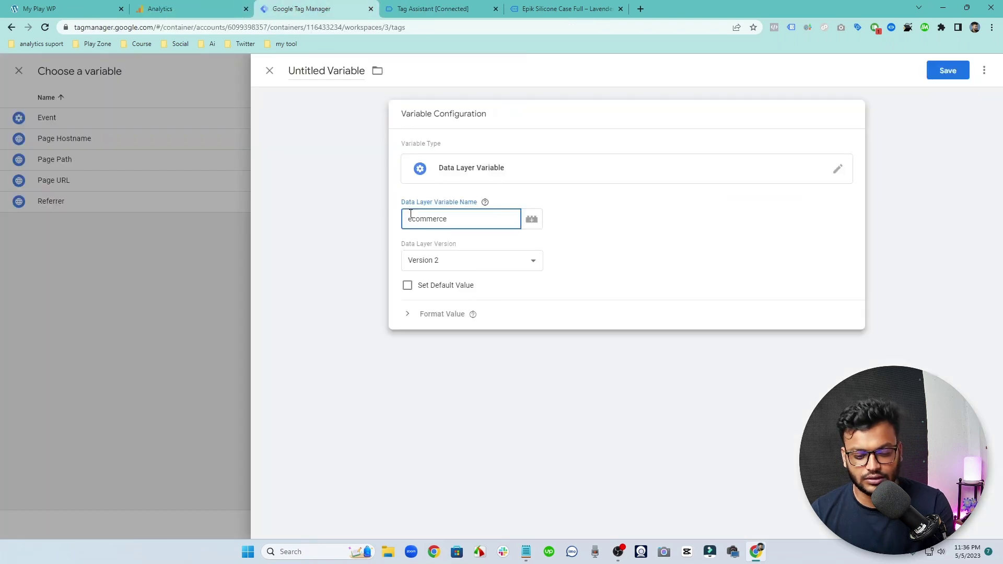
Step: Check the items key in the view_item push and extend the data layer variable name to ecommerce.items
click(433, 8)
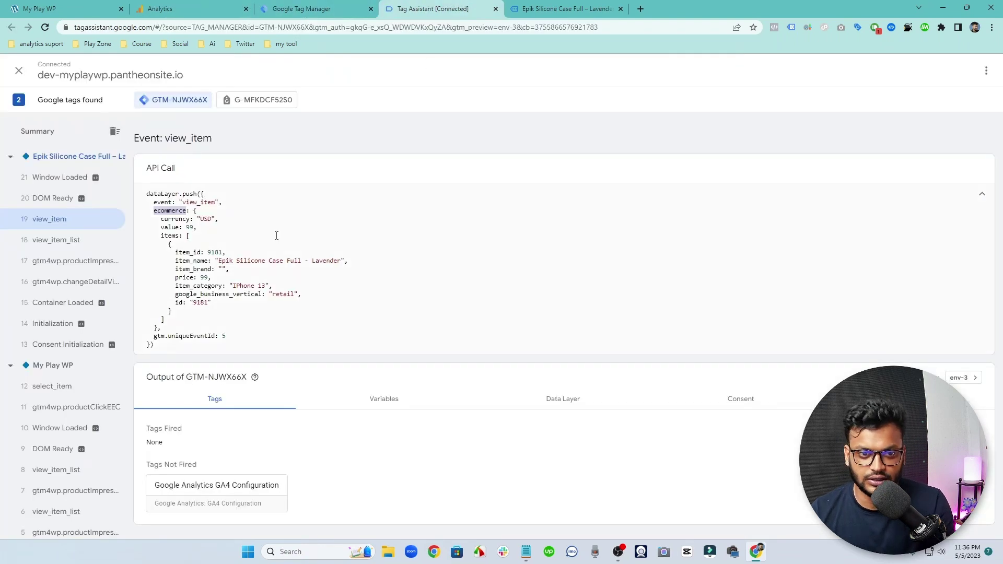
double_click(173, 235)
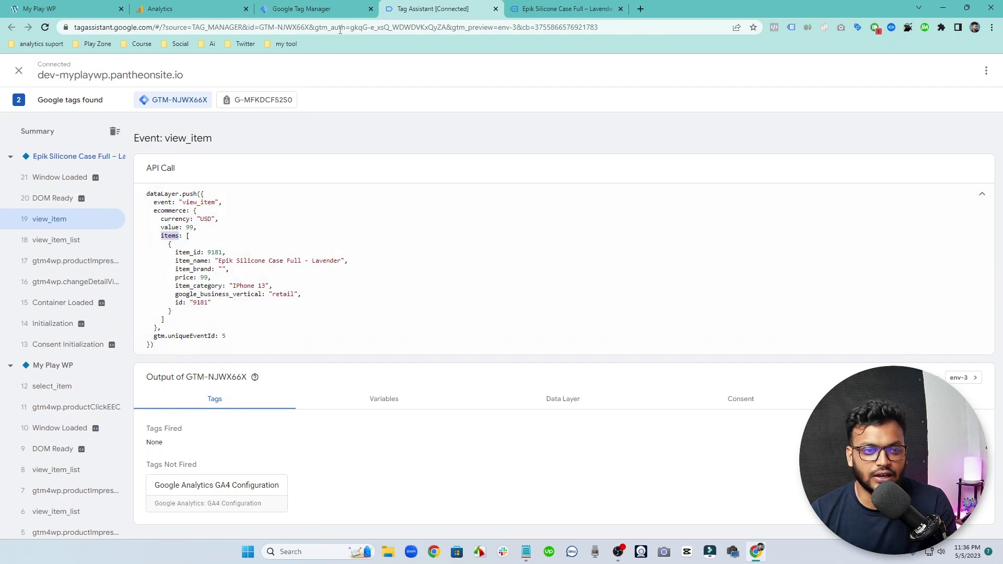
click(301, 9)
text(.)
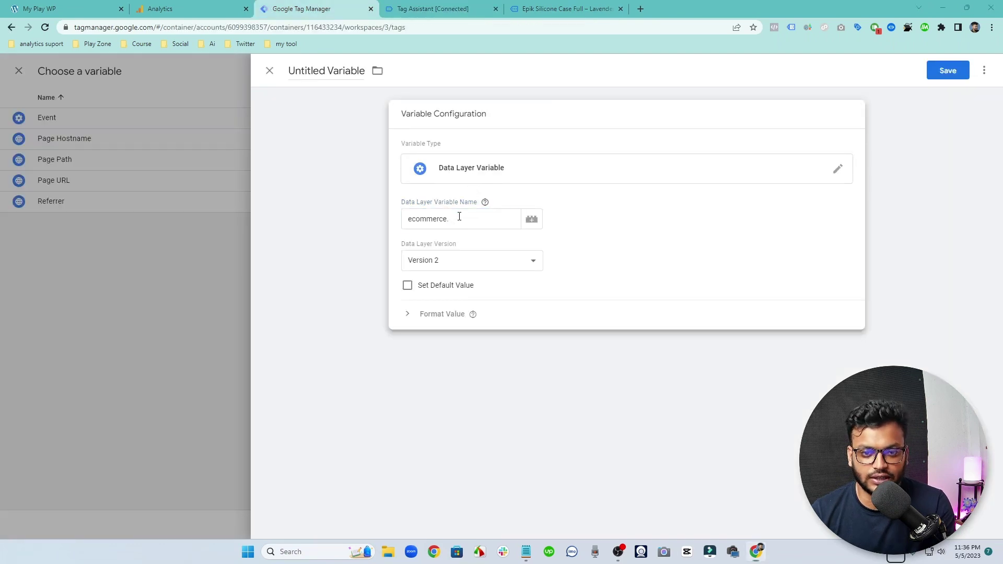
click(461, 221)
text(items)
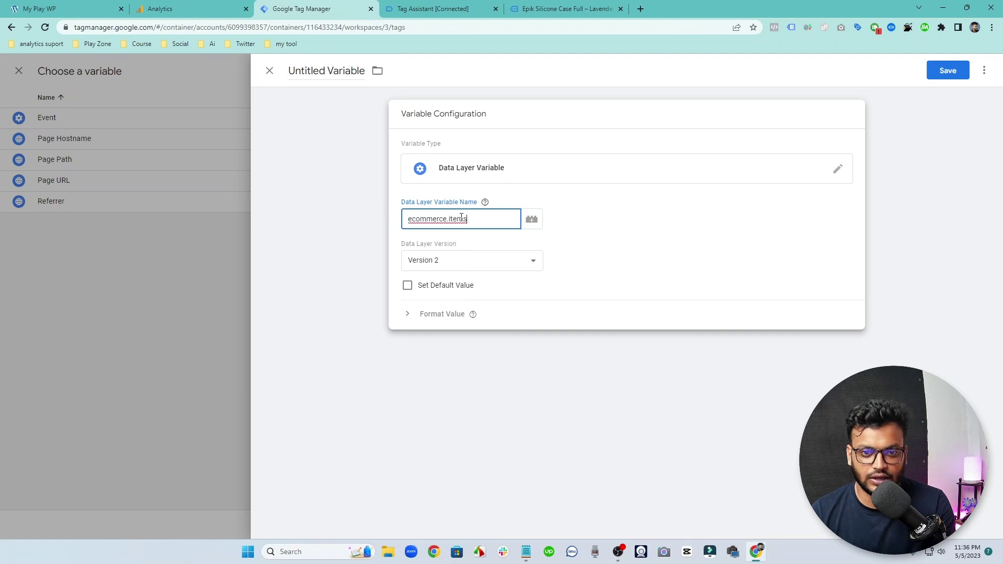
Step: Check the items array in Tag Assistant's view_item push, then name the data layer variable items variable and save it
click(408, 9)
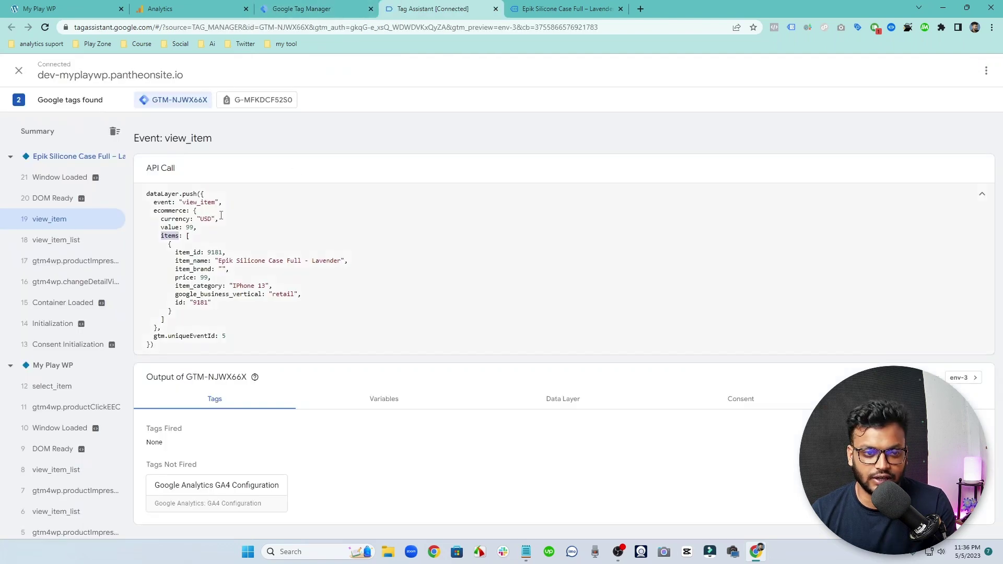
triple_click(163, 236)
drag(163, 236, 223, 304)
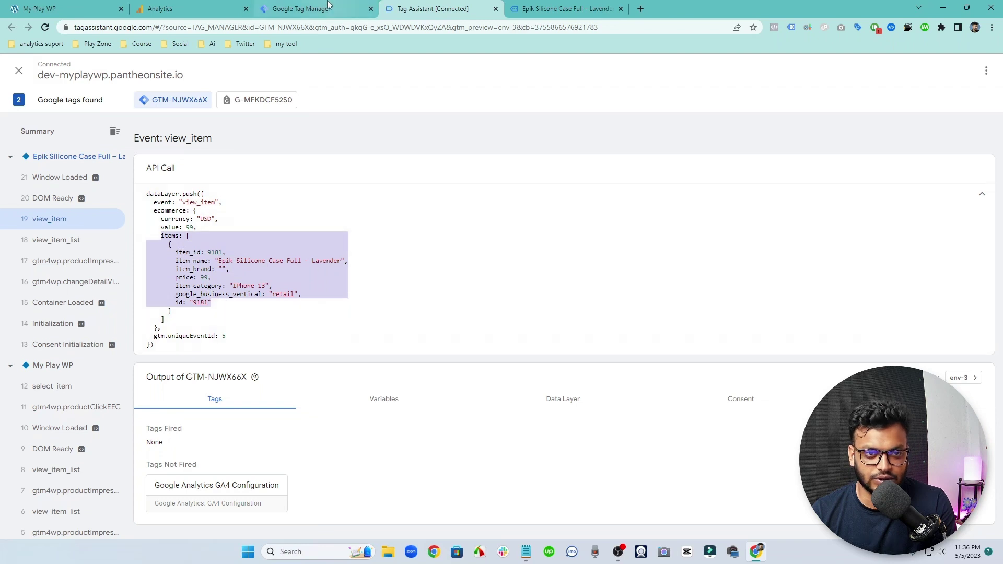
click(313, 9)
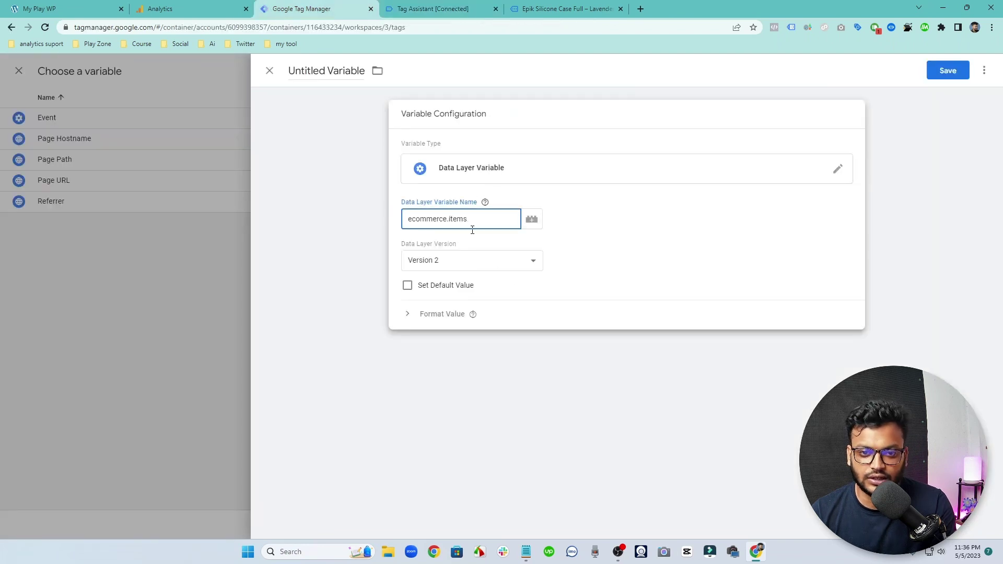
click(333, 72)
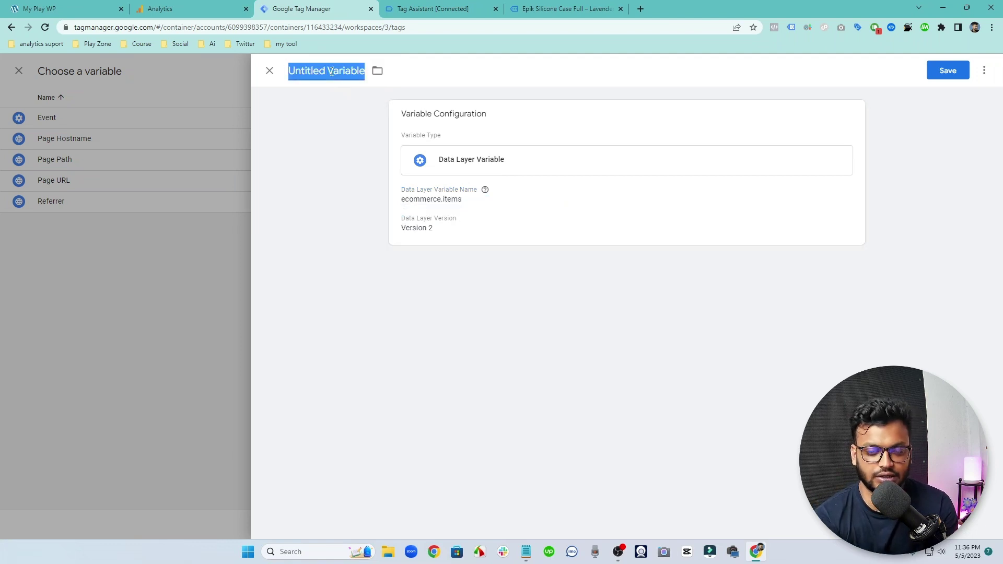
text(item)
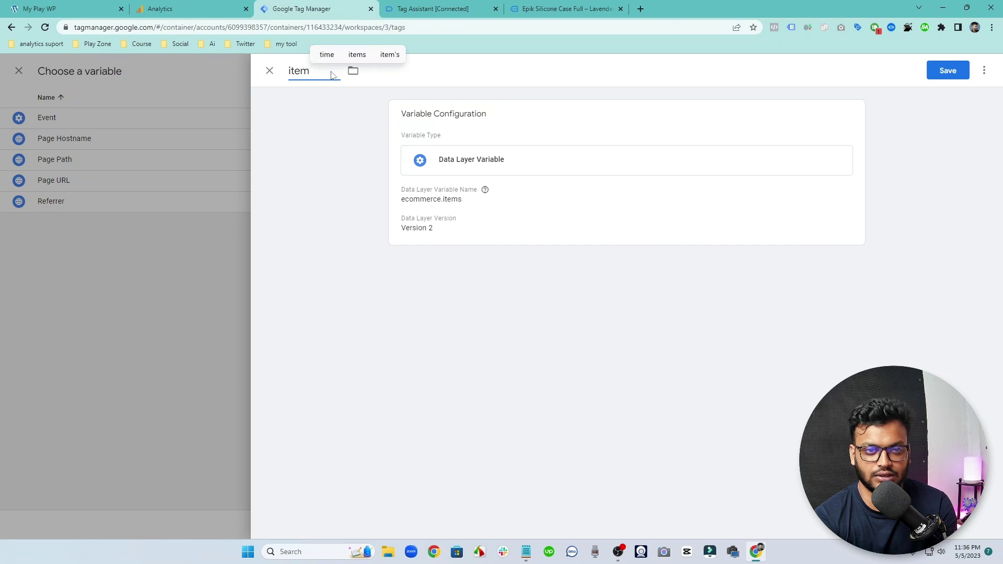
text(s var)
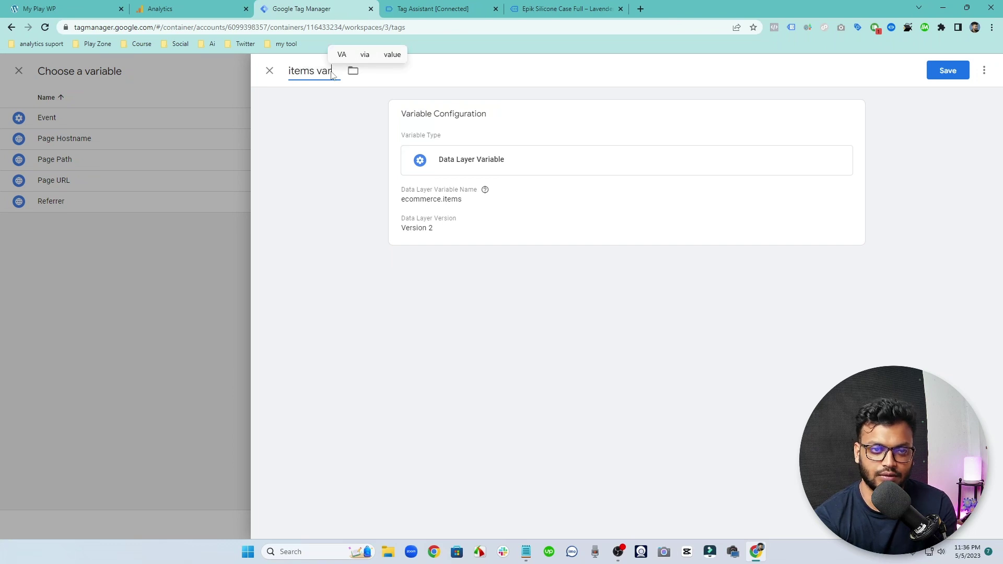
text(iable)
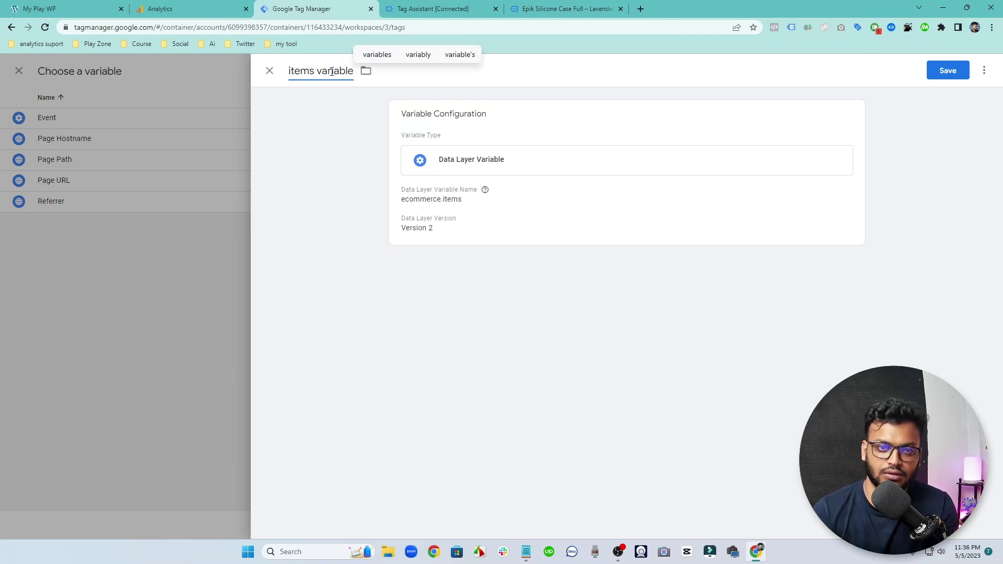
click(935, 76)
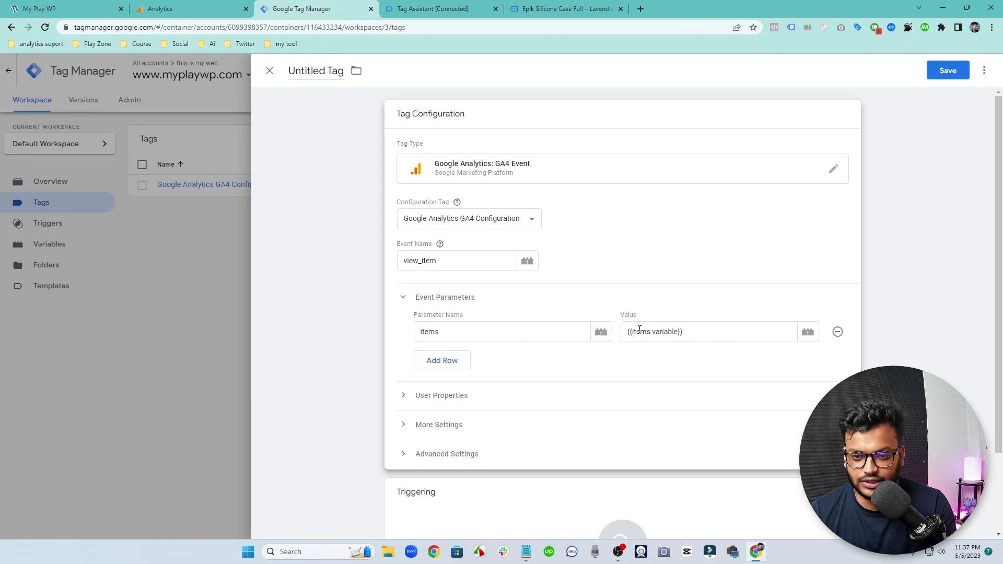
Step: Create a new trigger of type Custom Event for the GA4 event tag
scroll(601, 331, down, 1)
click(538, 405)
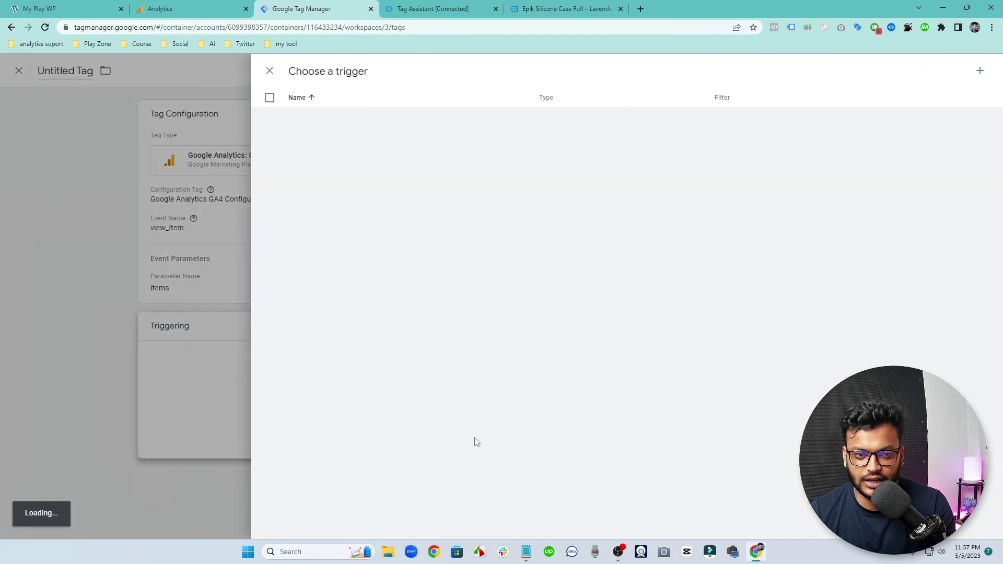
click(979, 71)
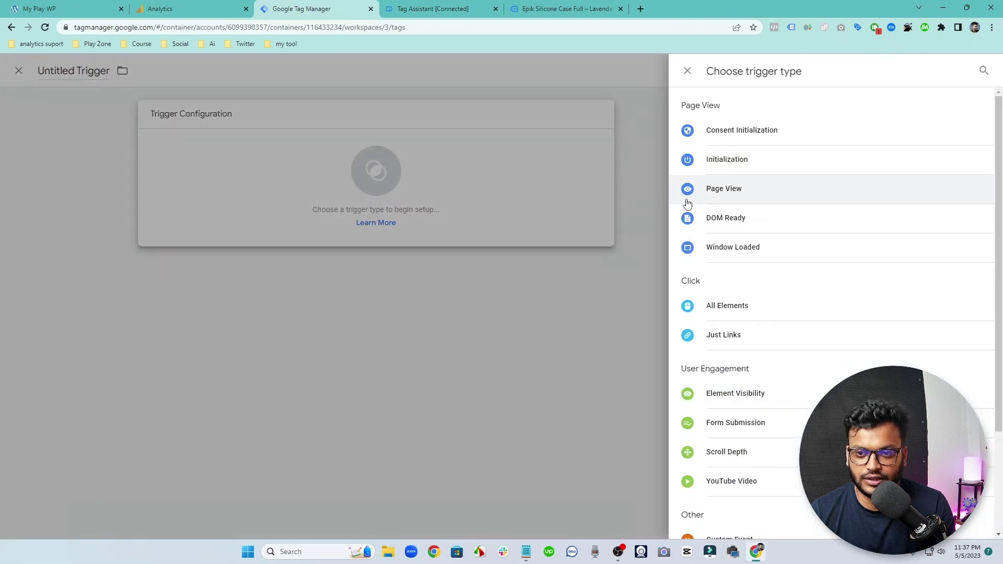
scroll(752, 282, down, 2)
click(718, 446)
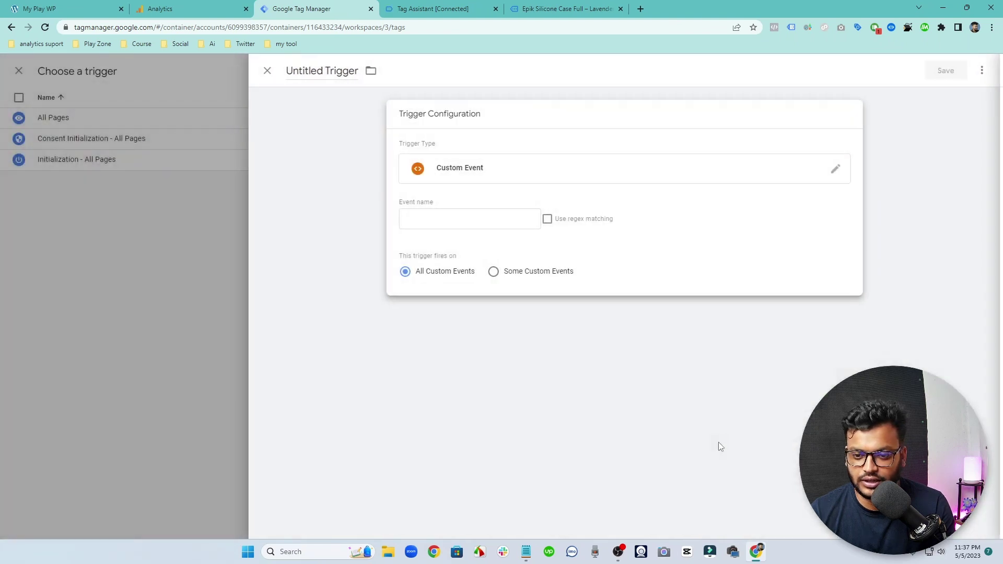
Step: Copy view_item from the data layer push in Tag Assistant into the trigger's event name
click(472, 219)
click(433, 8)
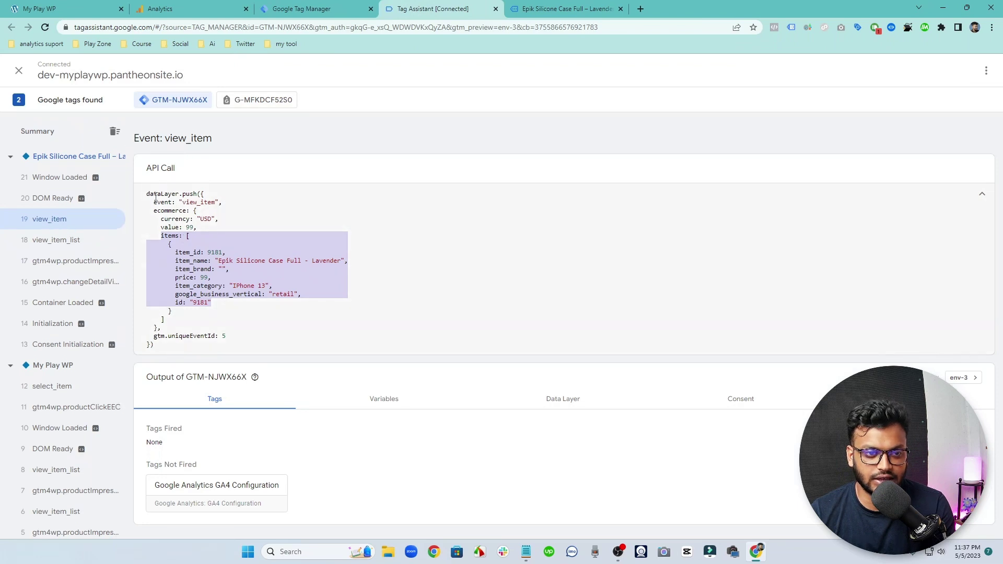
double_click(199, 203)
key(ctrl+c)
key(ctrl+shift+Tab)
key(ctrl+v)
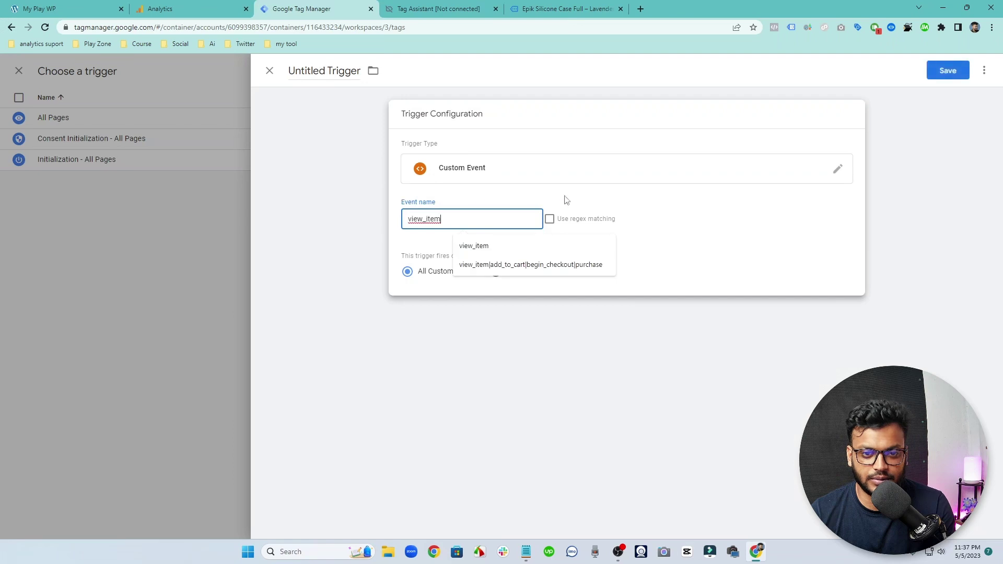
Step: Save the trigger under the name Custom Event - view_item
click(938, 73)
click(521, 197)
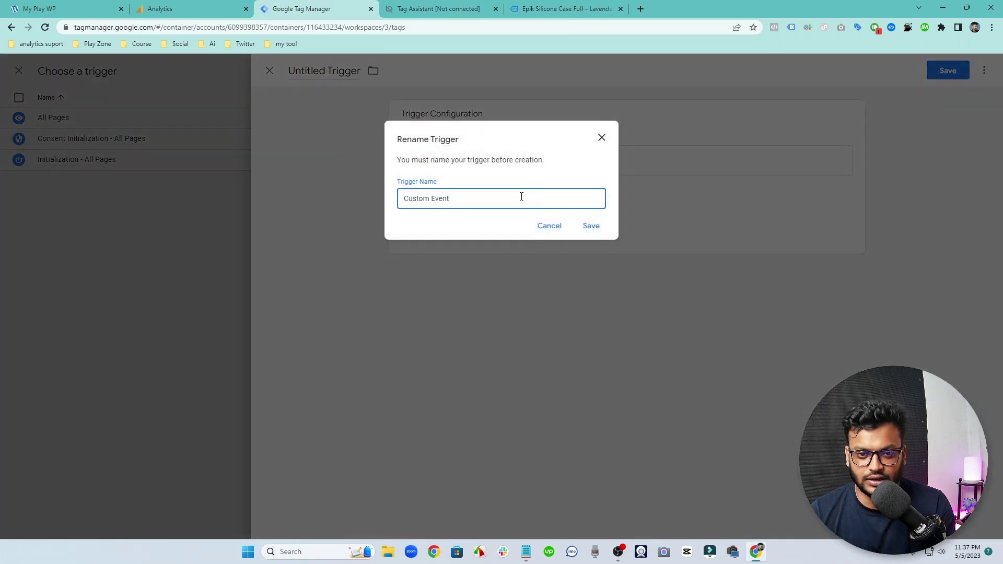
text(-)
key(ctrl+v)
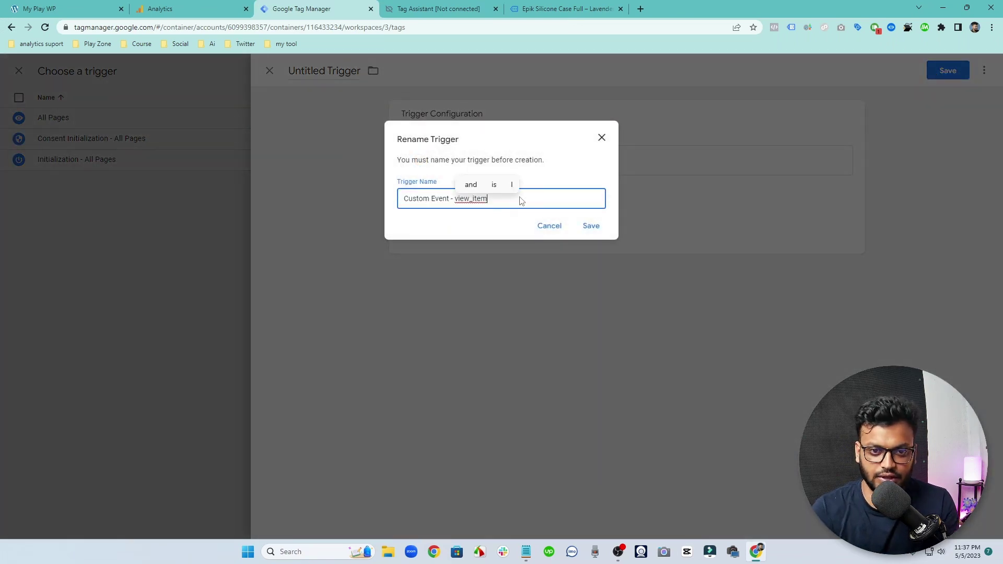
click(590, 226)
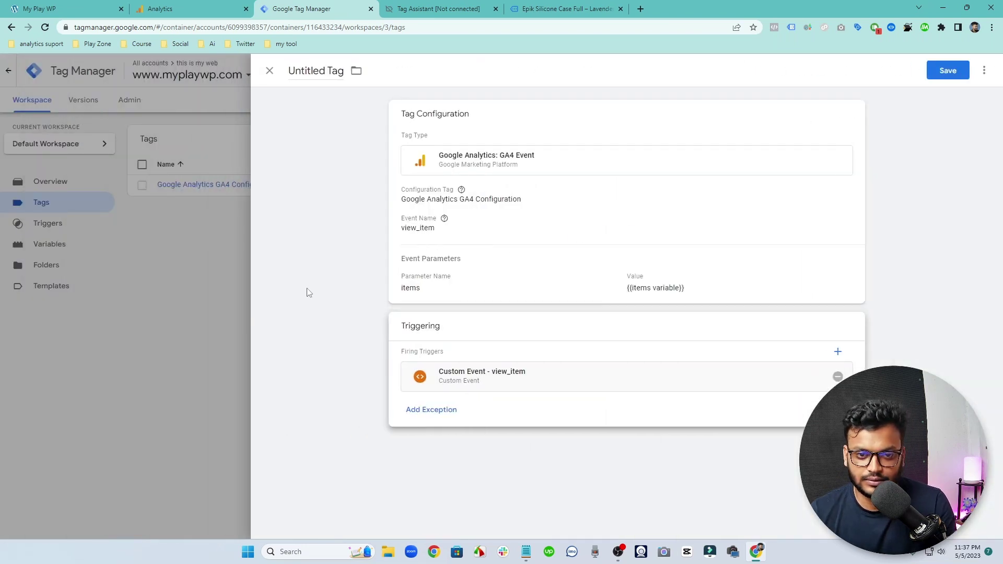
Step: Save the tag under the name Google Analytics GA4 Event - view_item
click(947, 71)
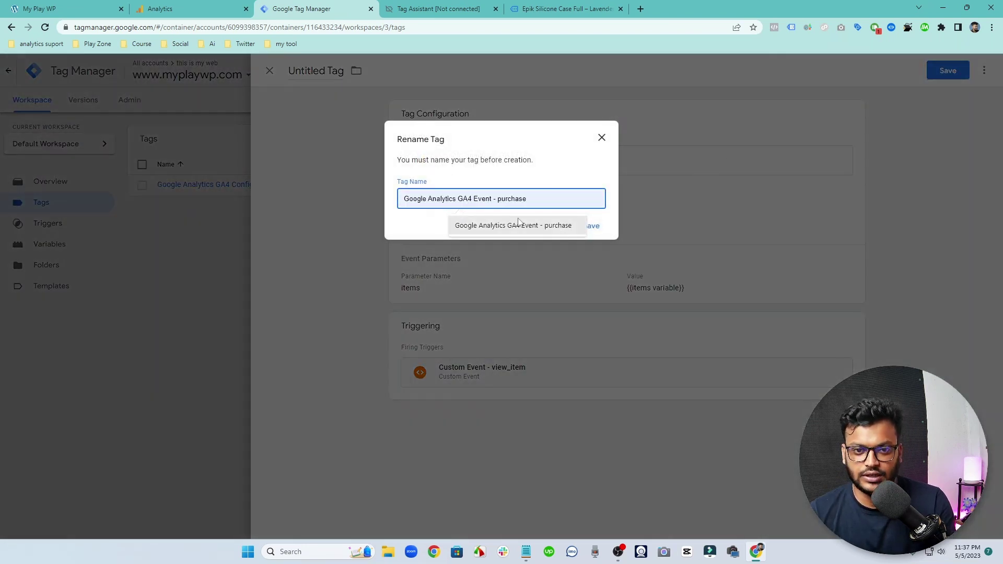
click(515, 197)
key(BackSpace)
key(BackSpace)
key(BackSpace)
key(BackSpace)
key(BackSpace)
key(BackSpace)
key(BackSpace)
key(BackSpace)
key(BackSpace)
key(BackSpace)
key(BackSpace)
text(- view_item)
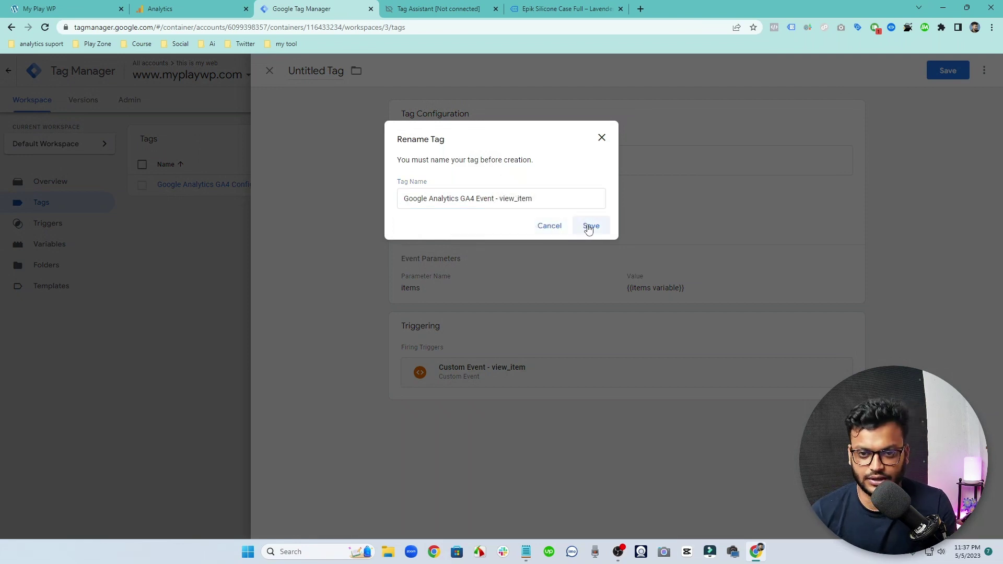
click(587, 226)
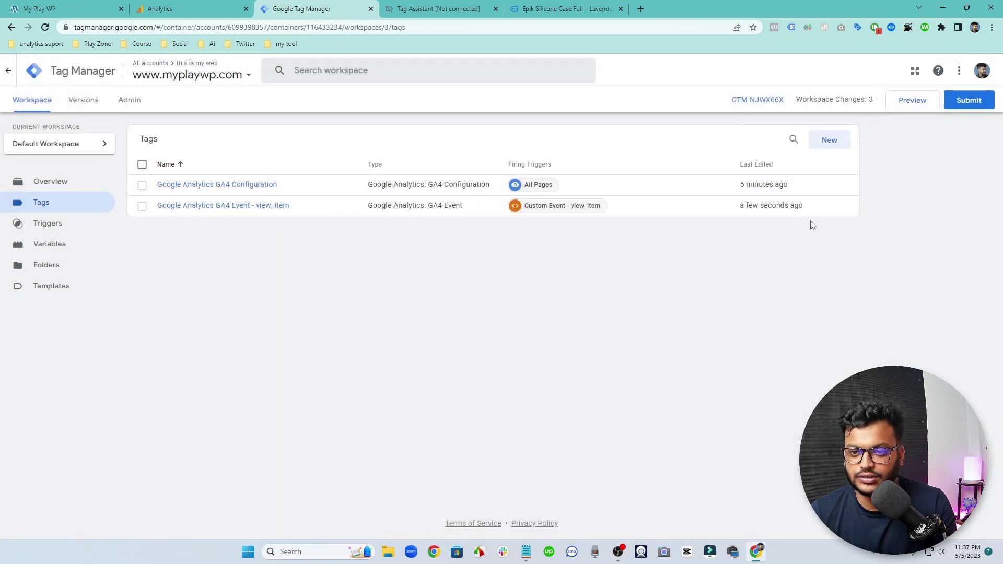
Step: Start a new preview of the container on the store and check DebugView in Google Analytics
click(913, 104)
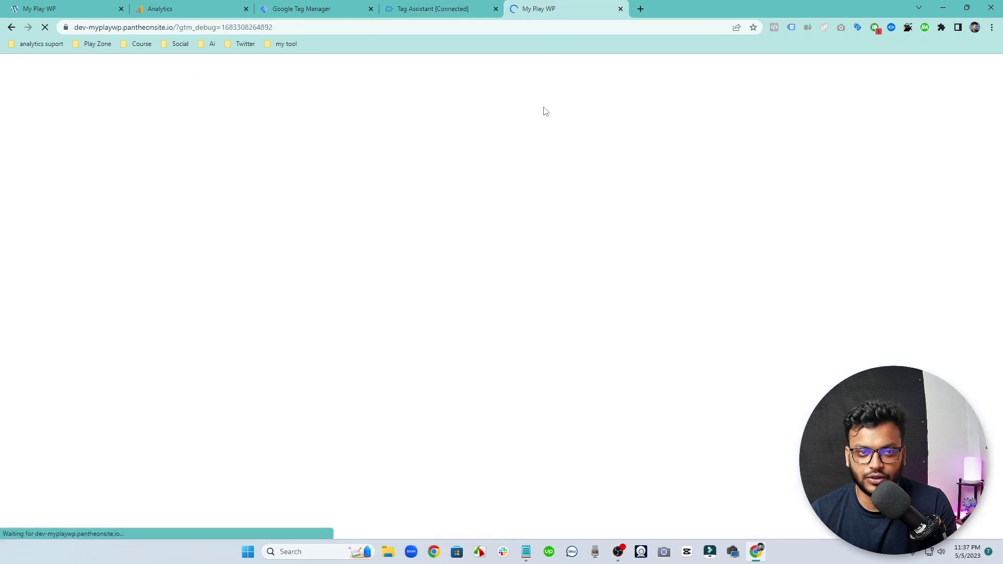
click(433, 9)
click(191, 9)
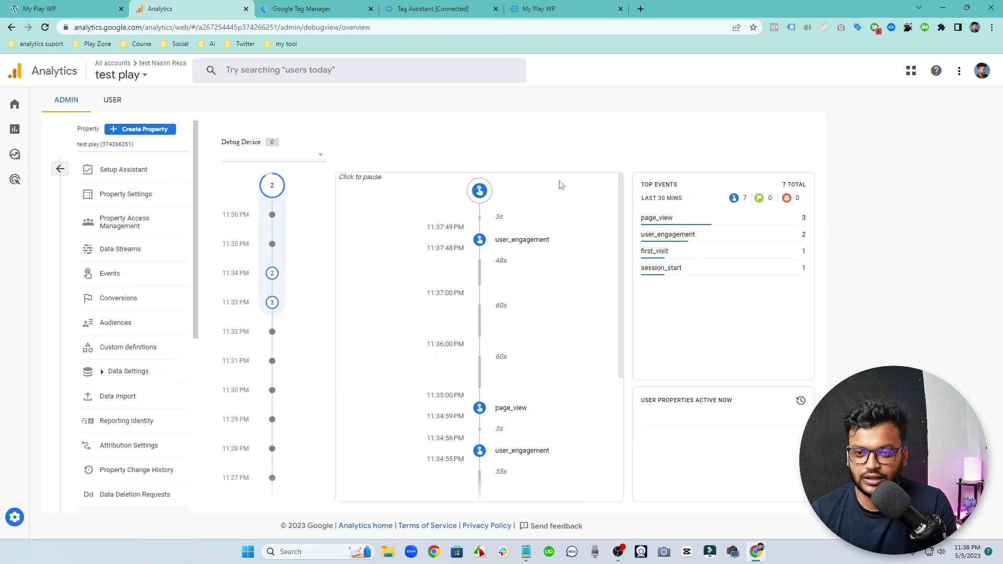
Step: Open the Full Aquarelle iPhone XR product page in the previewed store
click(542, 9)
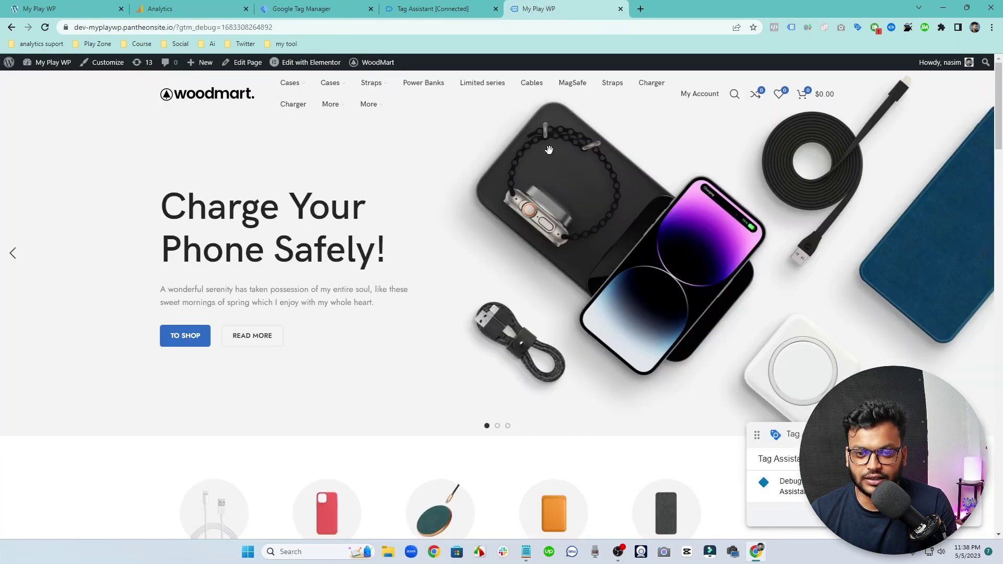
scroll(549, 150, down, 12)
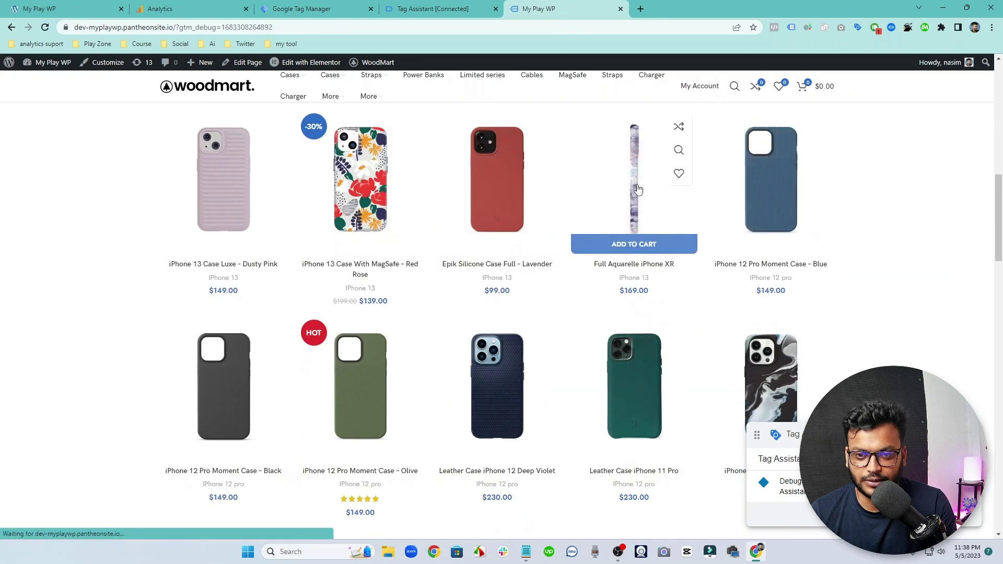
click(637, 189)
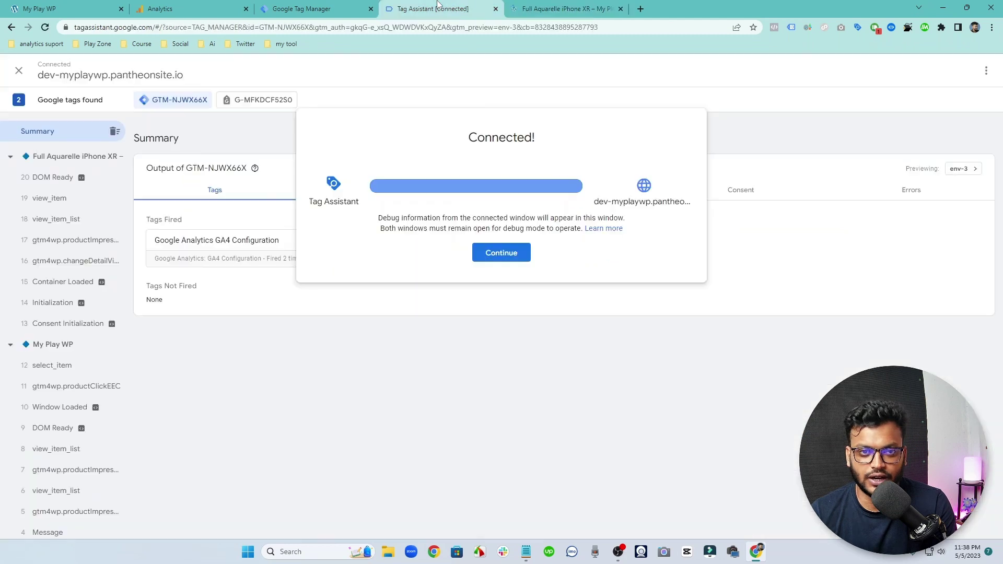
Step: In Tag Assistant, inspect the event parameters of the Google Analytics GA4 Event - view_item tag on the view_item event
click(504, 256)
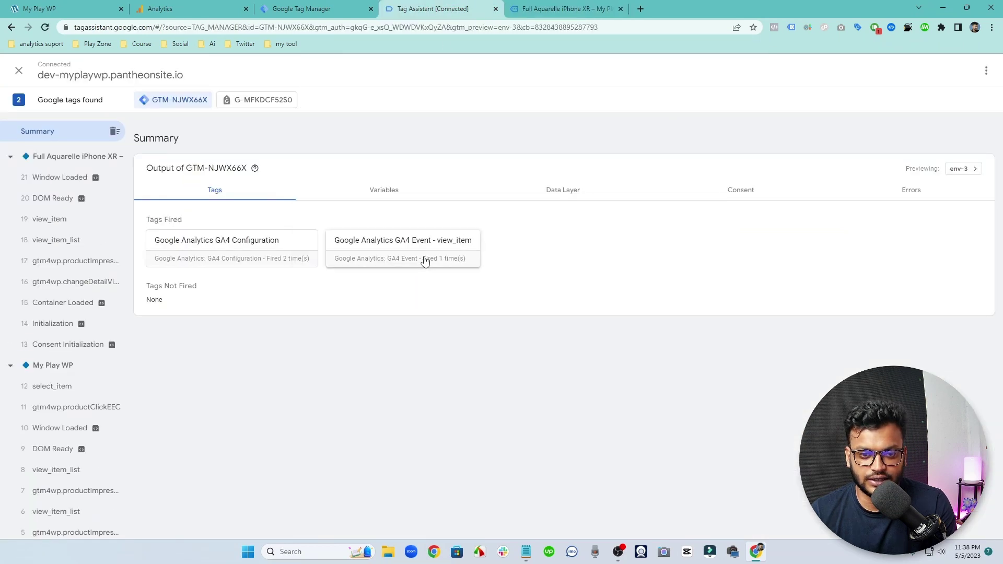
click(46, 225)
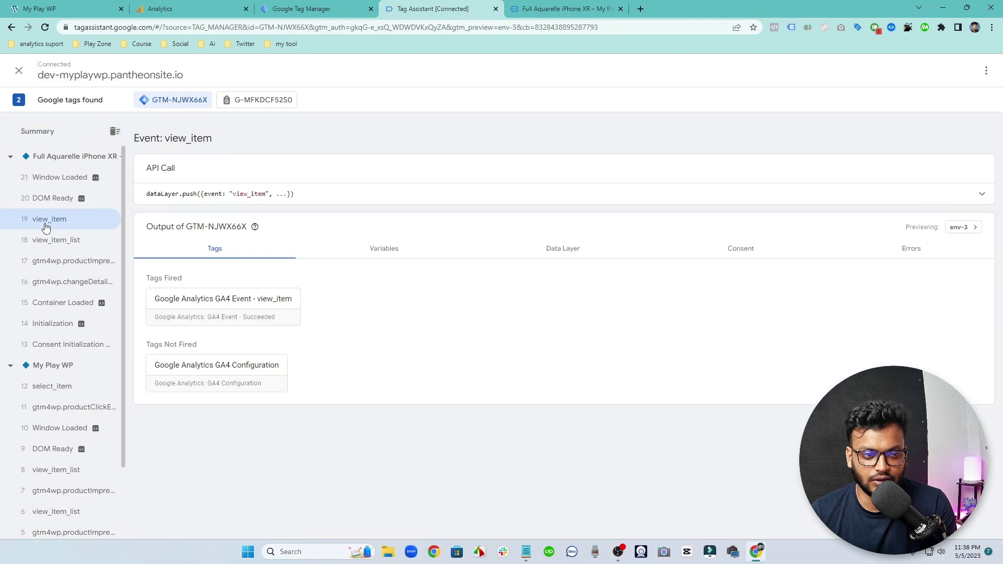
click(281, 302)
scroll(433, 272, down, 4)
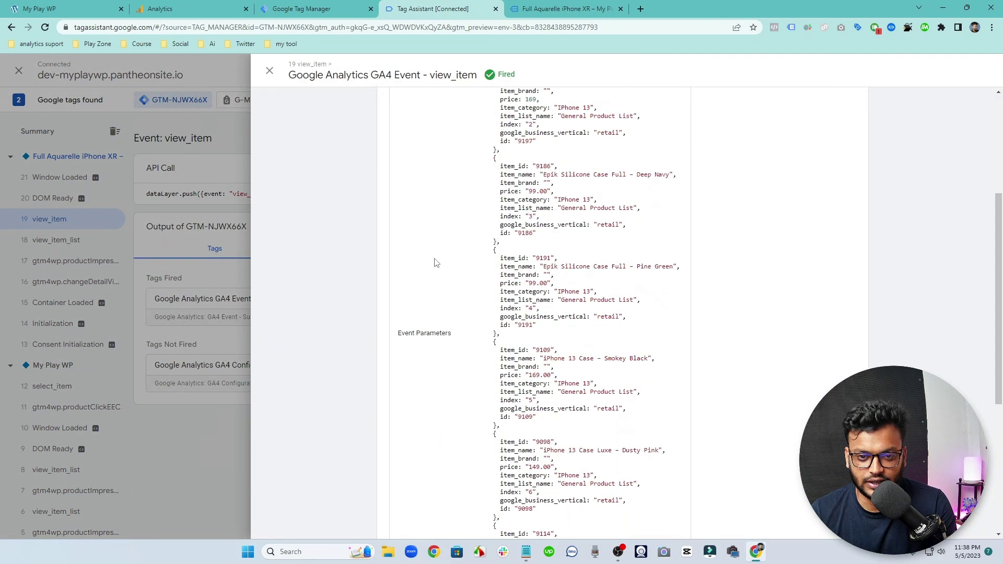
scroll(436, 263, down, 4)
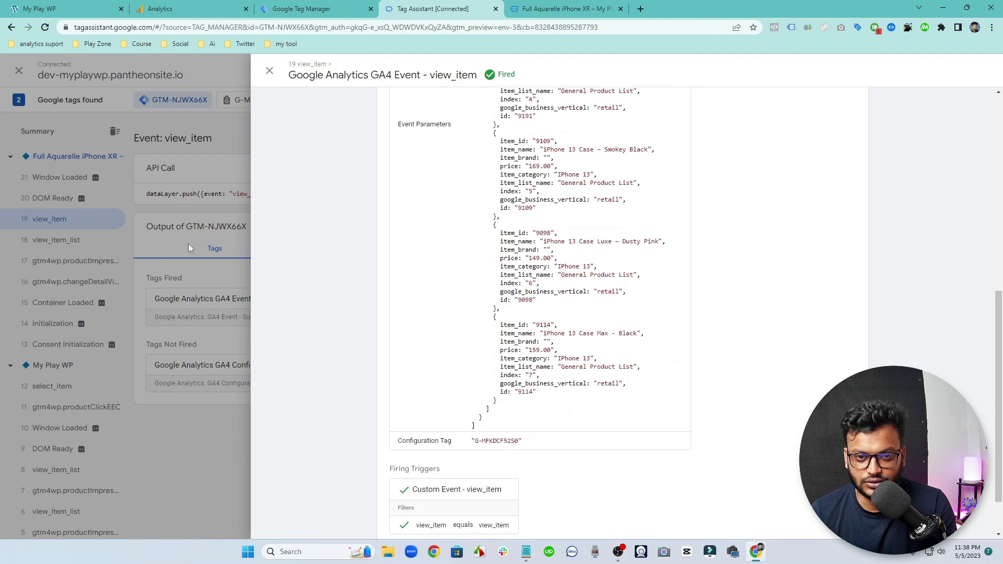
scroll(499, 253, up, 6)
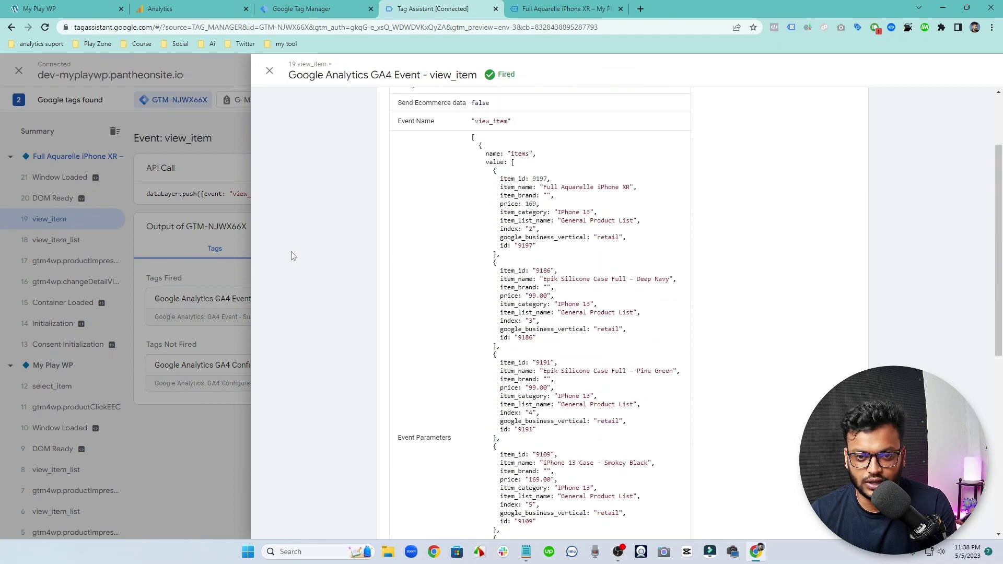
Step: Close the tag details and look through the view_item event's data layer and variable values
click(193, 235)
click(555, 249)
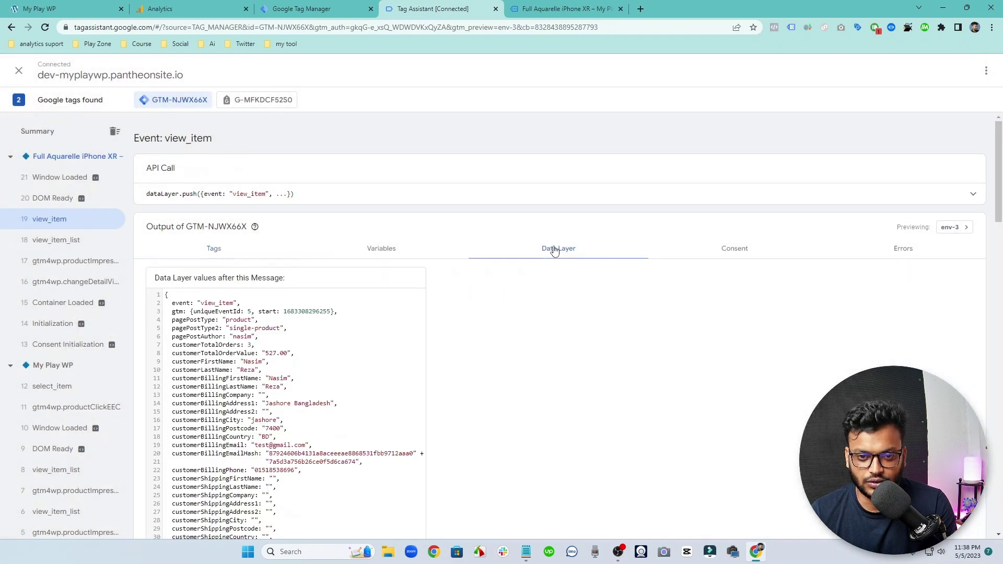
click(380, 253)
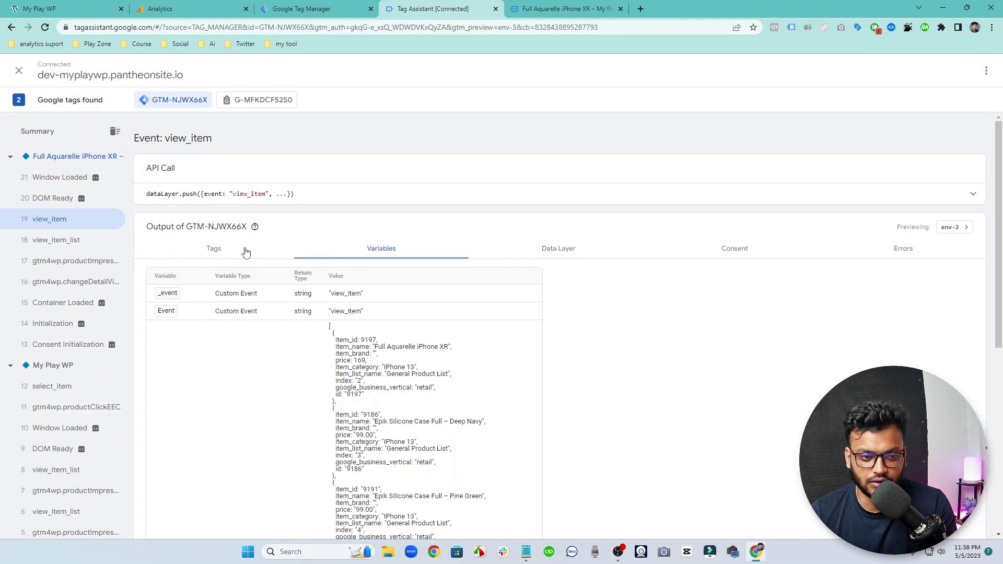
click(272, 247)
click(575, 256)
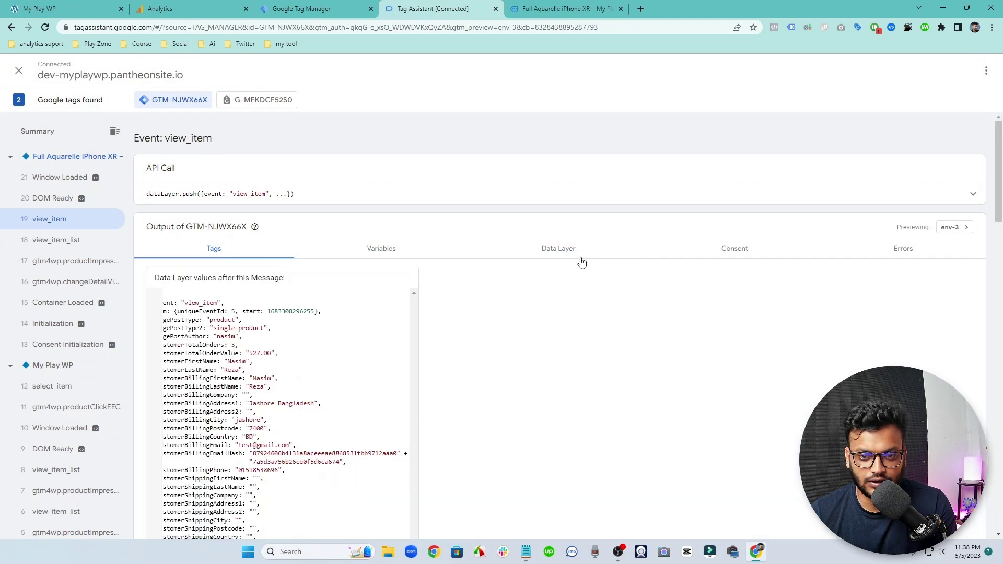
Step: Examine the items array in the view_item data layer and compare it with the related products on the store's product page
scroll(511, 243, down, 6)
scroll(502, 246, down, 6)
scroll(495, 250, up, 4)
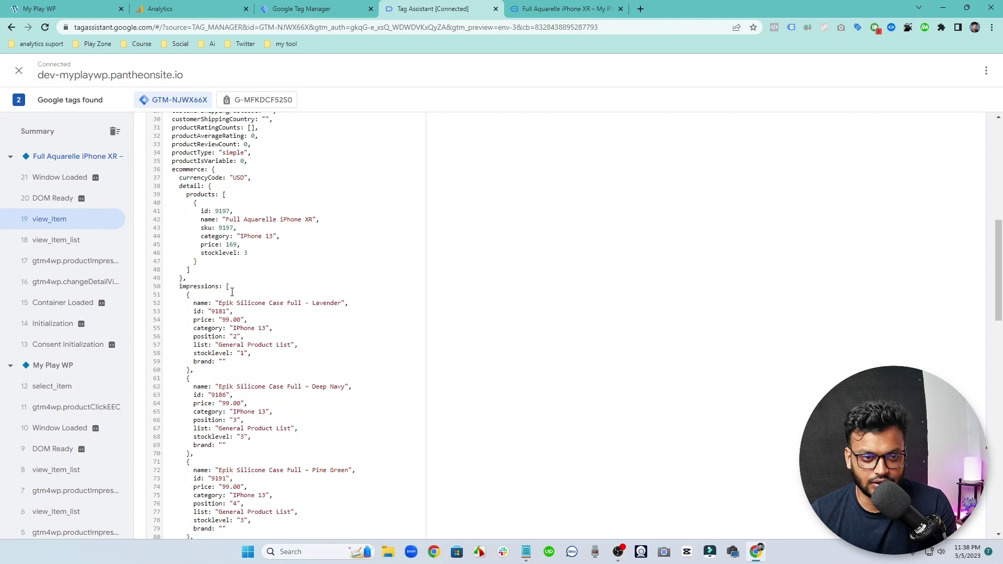
scroll(242, 292, down, 10)
drag(180, 294, 235, 441)
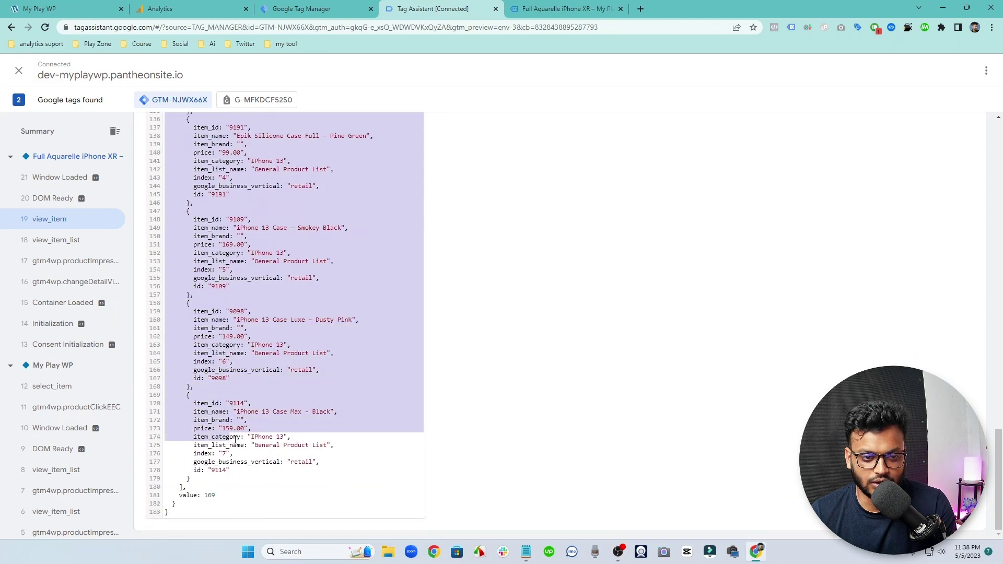
click(611, 6)
scroll(470, 293, down, 15)
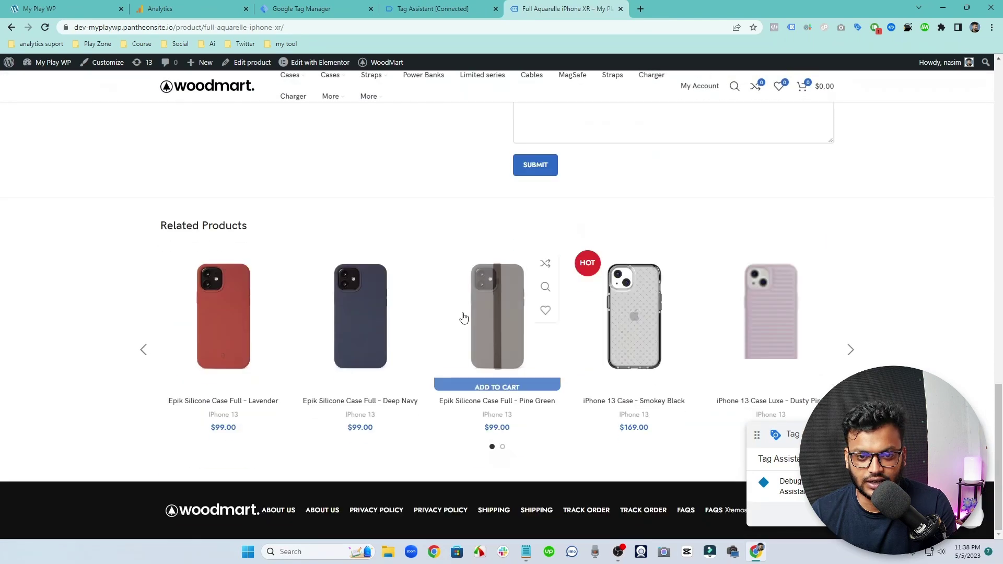
scroll(641, 191, up, 10)
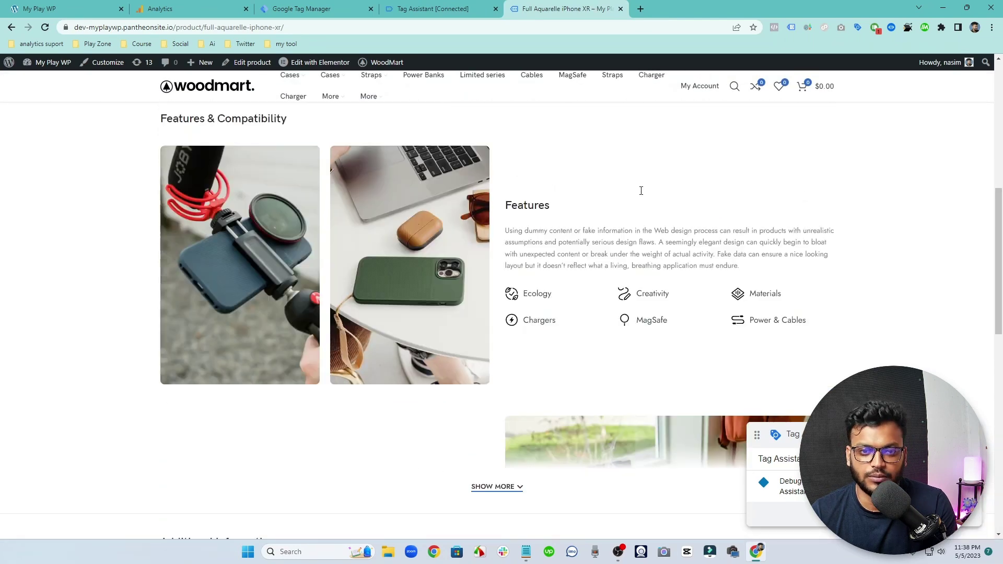
scroll(641, 191, up, 5)
scroll(695, 213, down, 4)
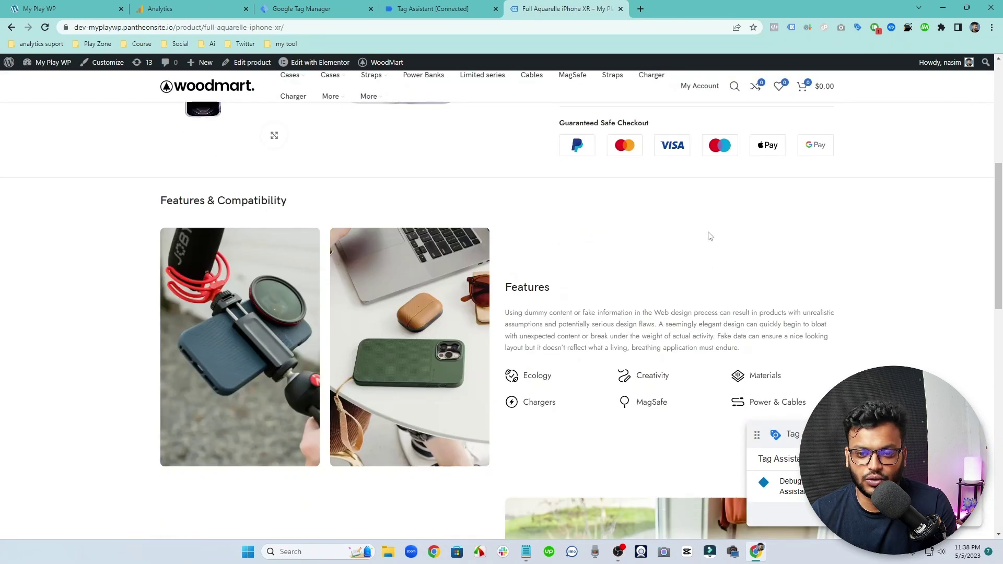
Step: In Google Tag Manager, change the items variable's data layer variable name to ecommerce.items.0 and save it
click(451, 12)
click(303, 10)
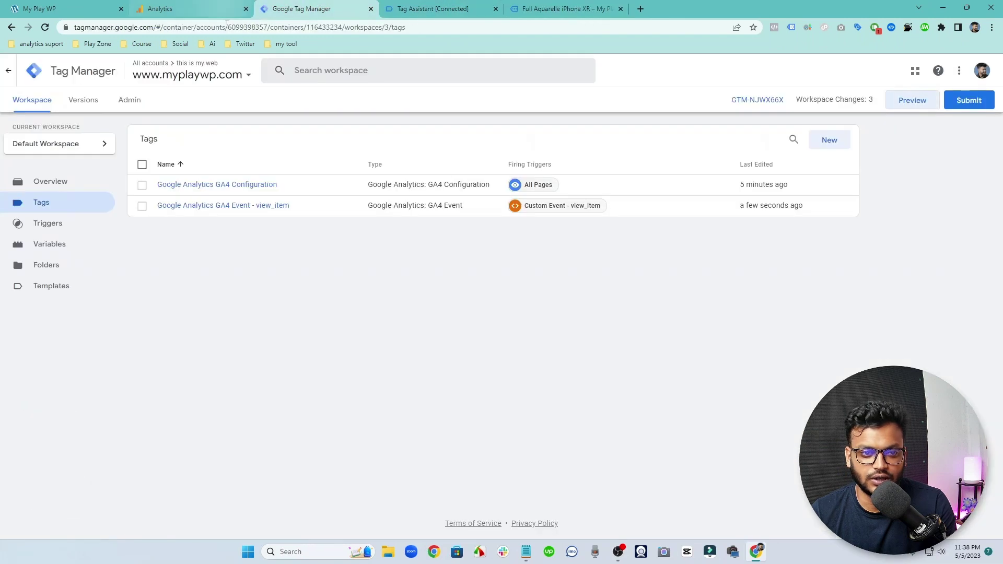
click(68, 249)
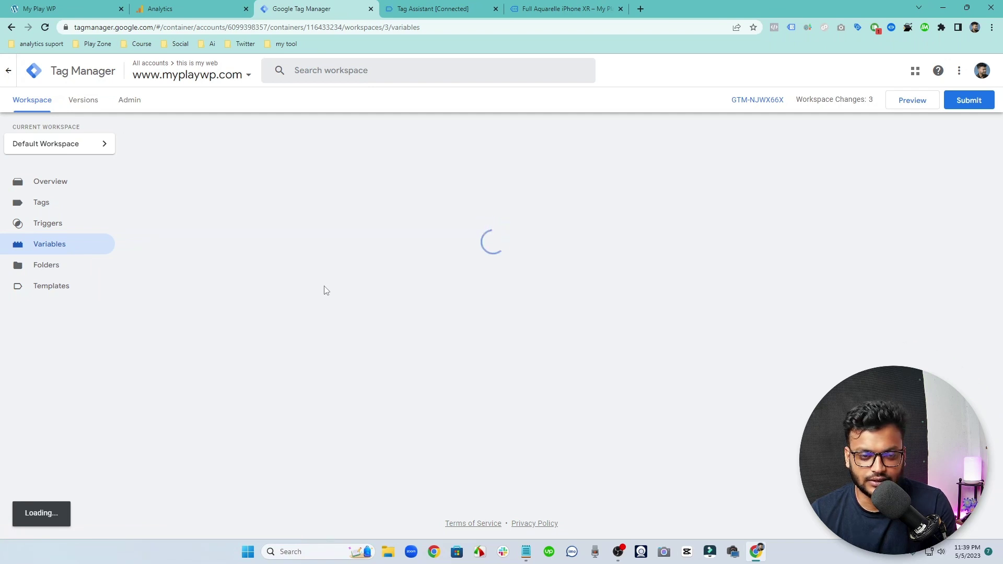
click(189, 347)
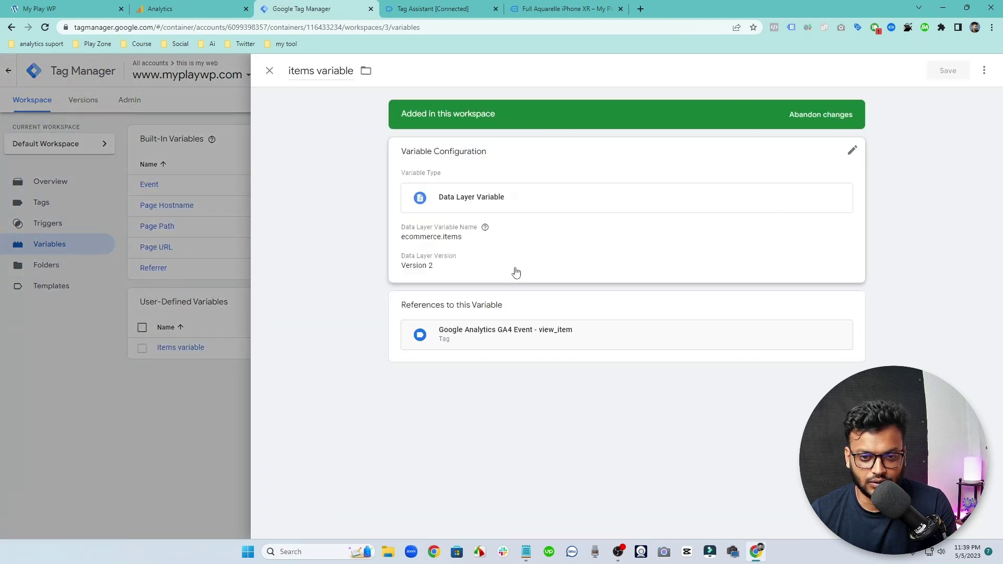
click(492, 263)
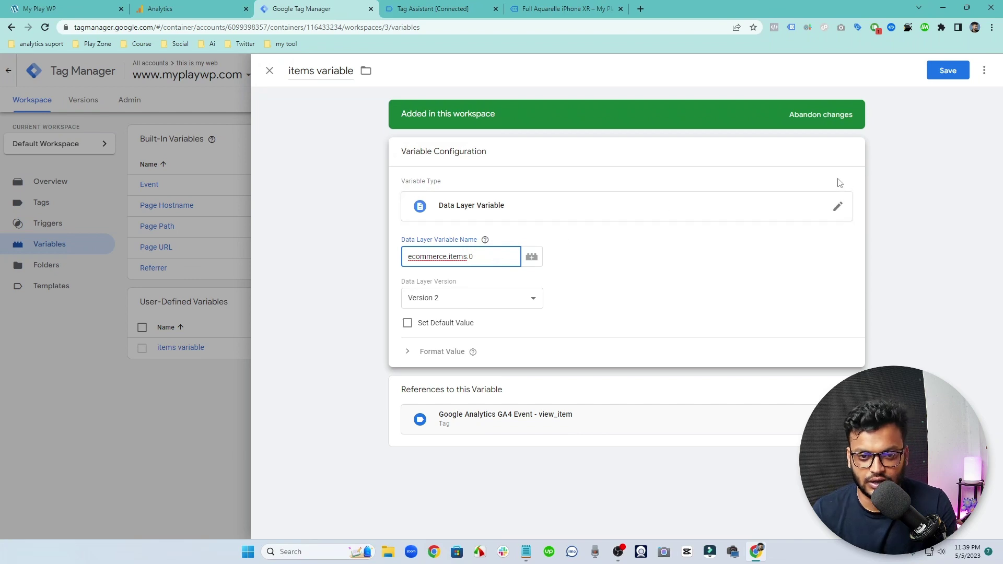
click(945, 71)
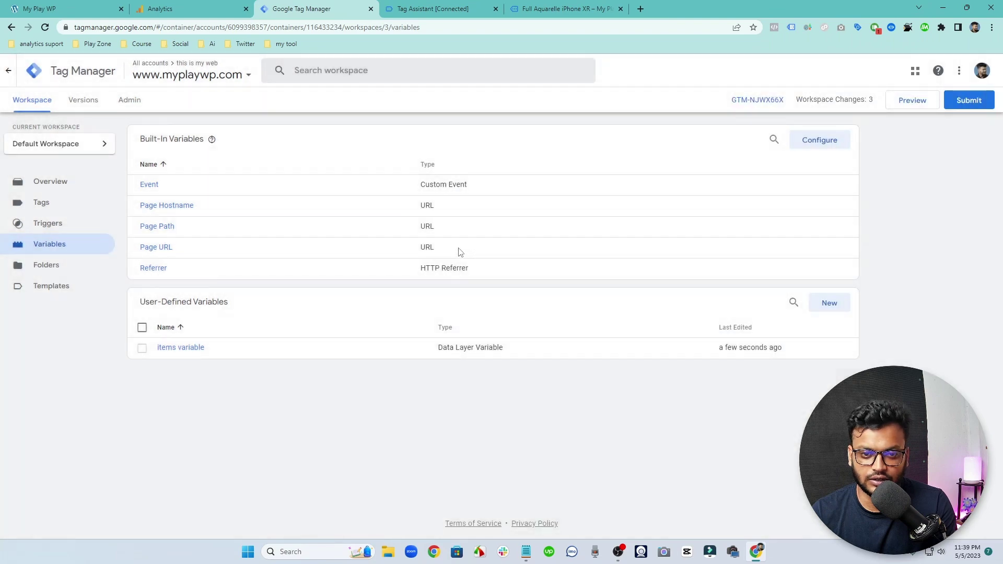
Step: In Tag Assistant, compare the first entry of the view_item items array with the Full Aquarelle iPhone XR product page in the store
click(441, 7)
scroll(323, 306, up, 6)
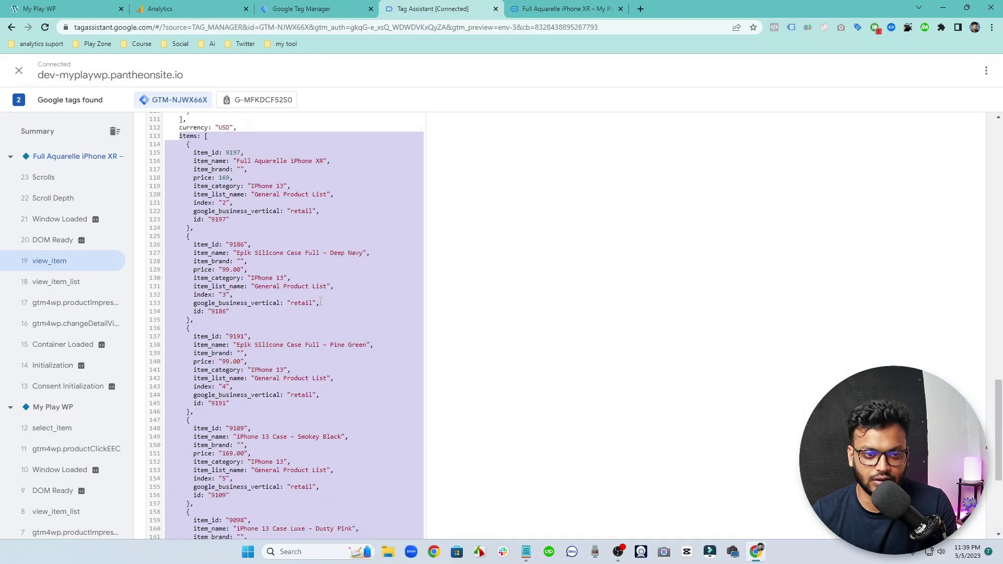
click(212, 274)
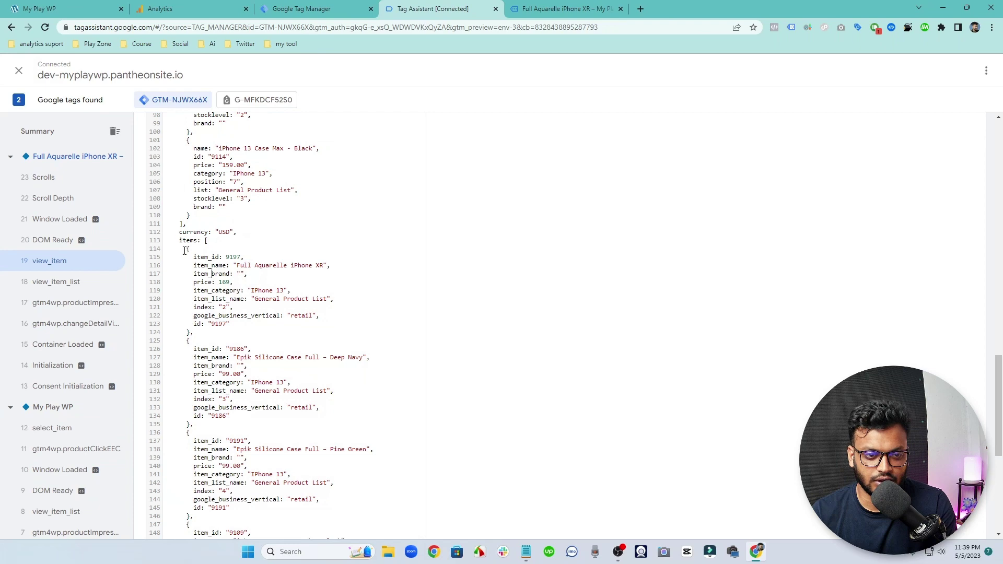
drag(184, 251, 246, 326)
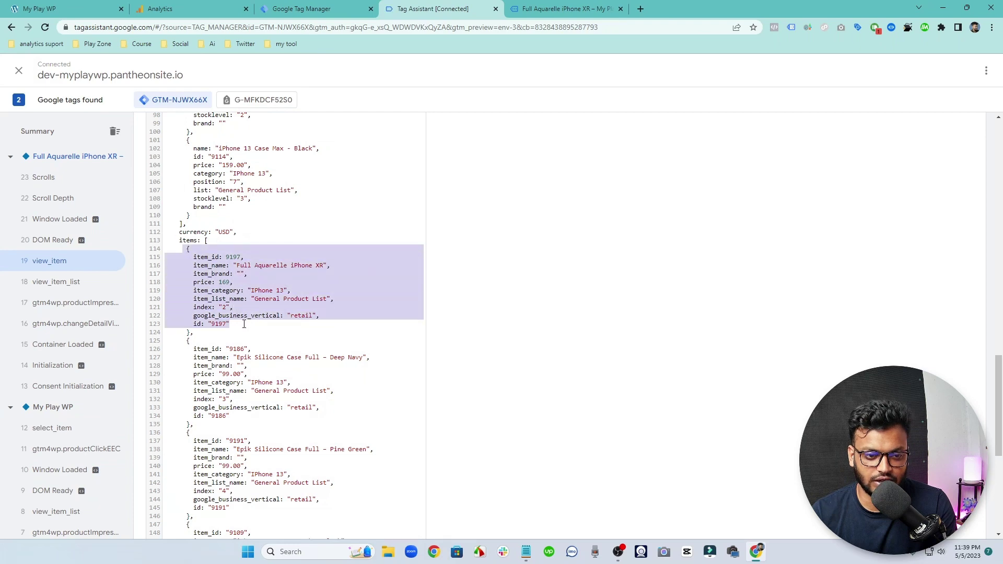
click(559, 6)
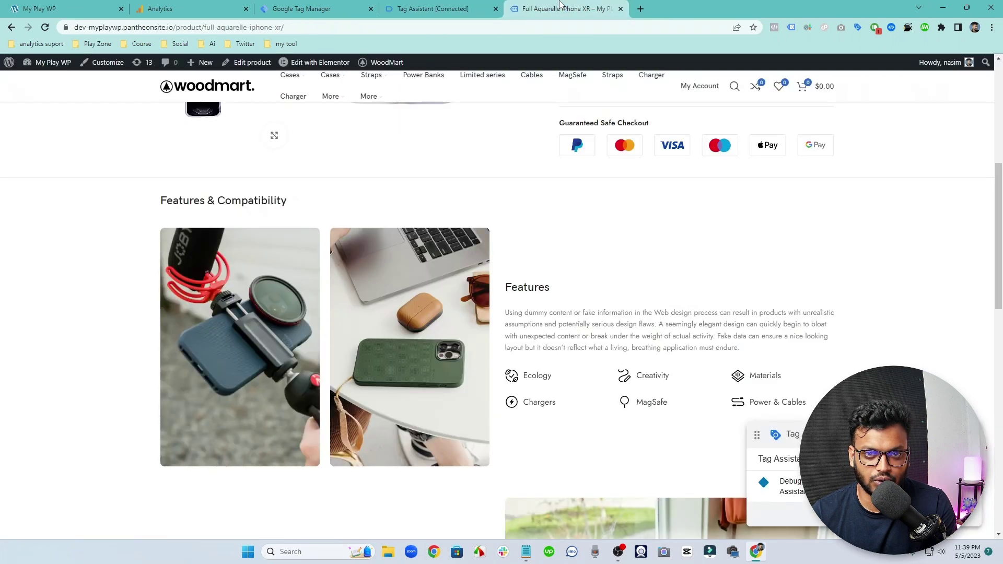
scroll(561, 278, up, 6)
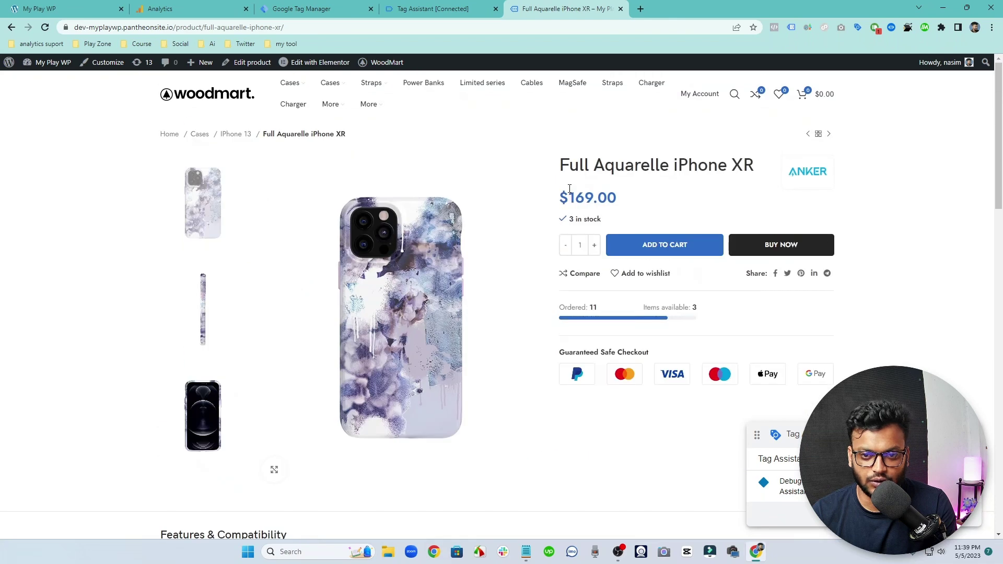
click(429, 7)
click(241, 291)
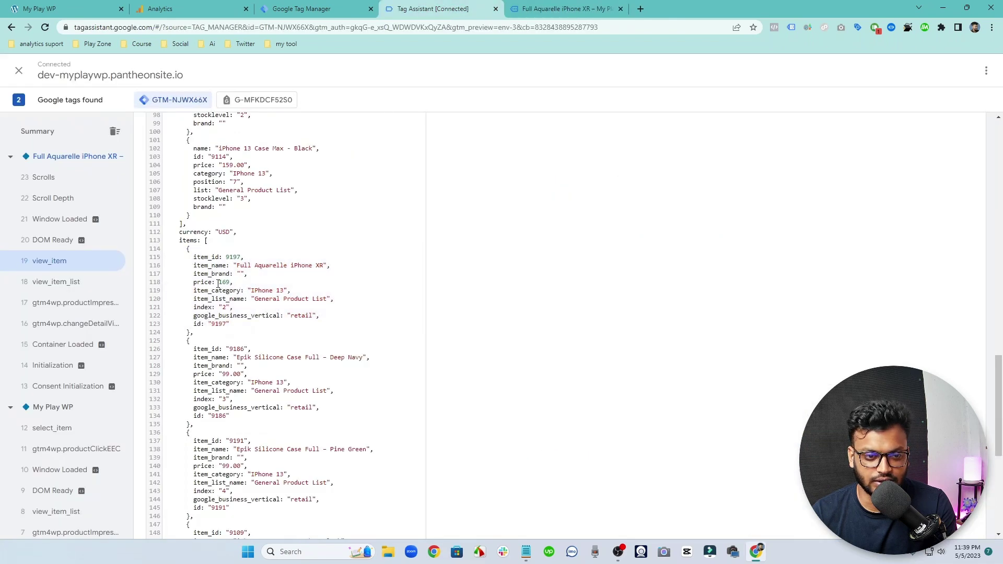
double_click(228, 284)
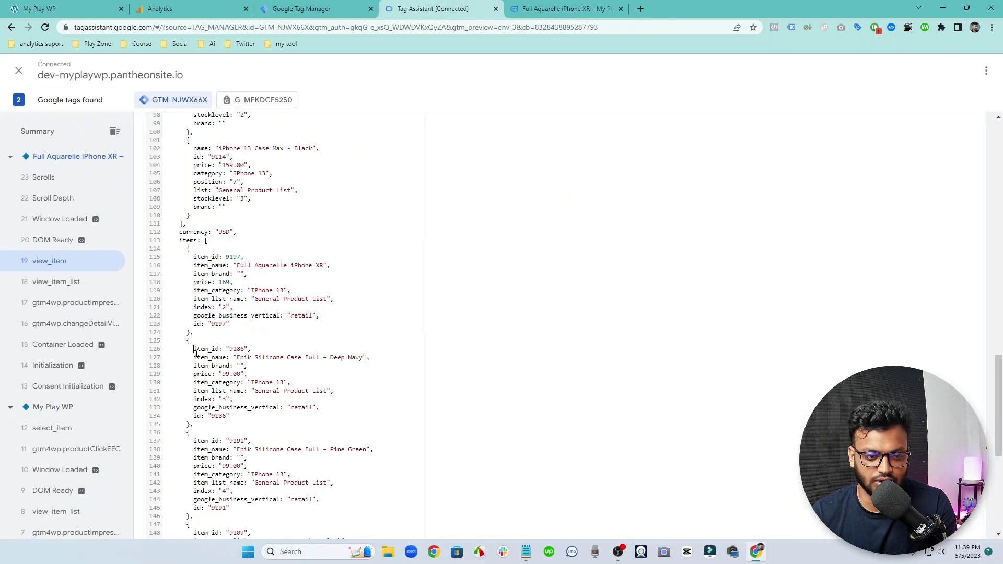
Step: Examine how the related product entries follow the viewed product's entry in the view_item items array
drag(193, 349, 230, 419)
scroll(230, 424, down, 2)
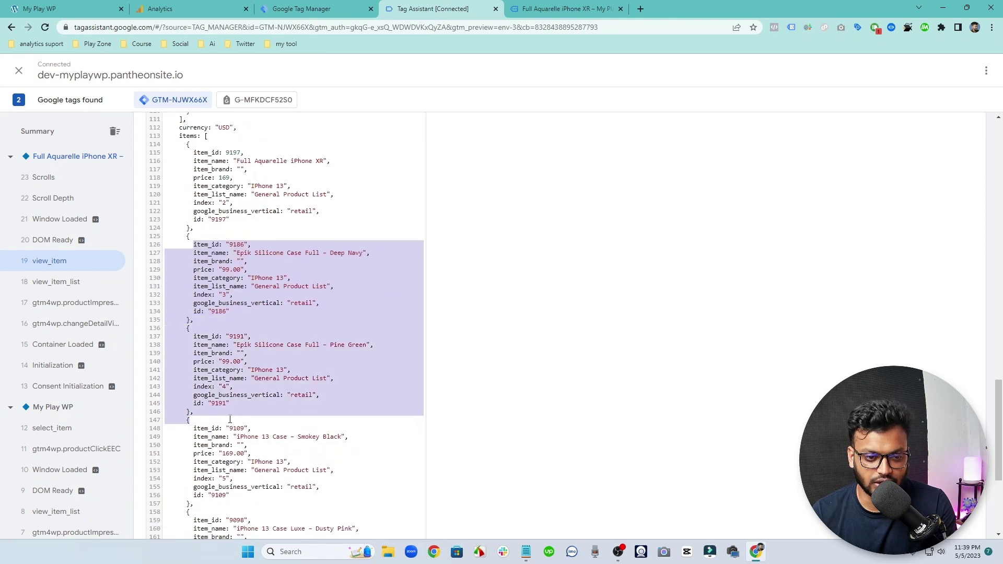
scroll(230, 420, up, 4)
click(233, 395)
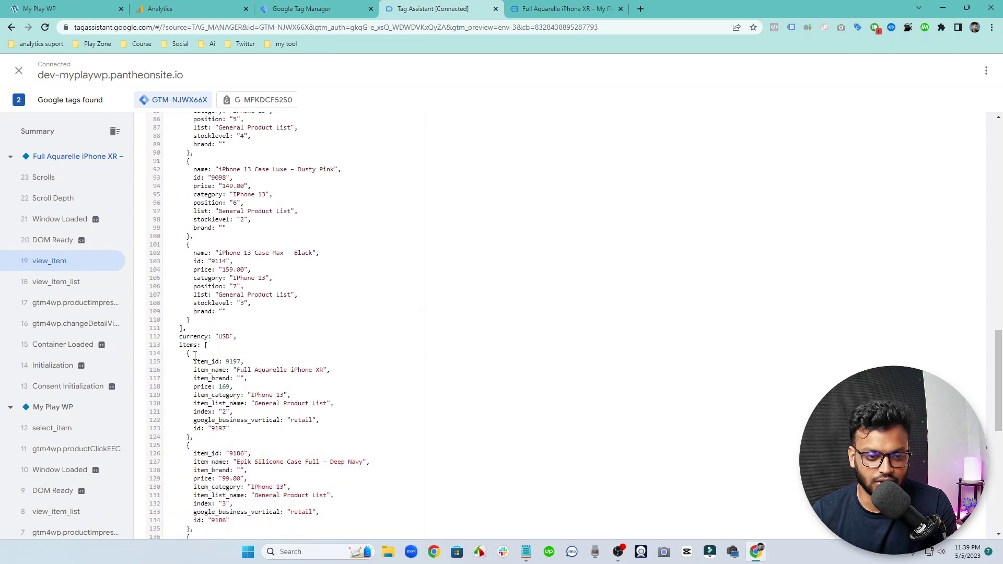
drag(183, 352, 230, 429)
click(227, 387)
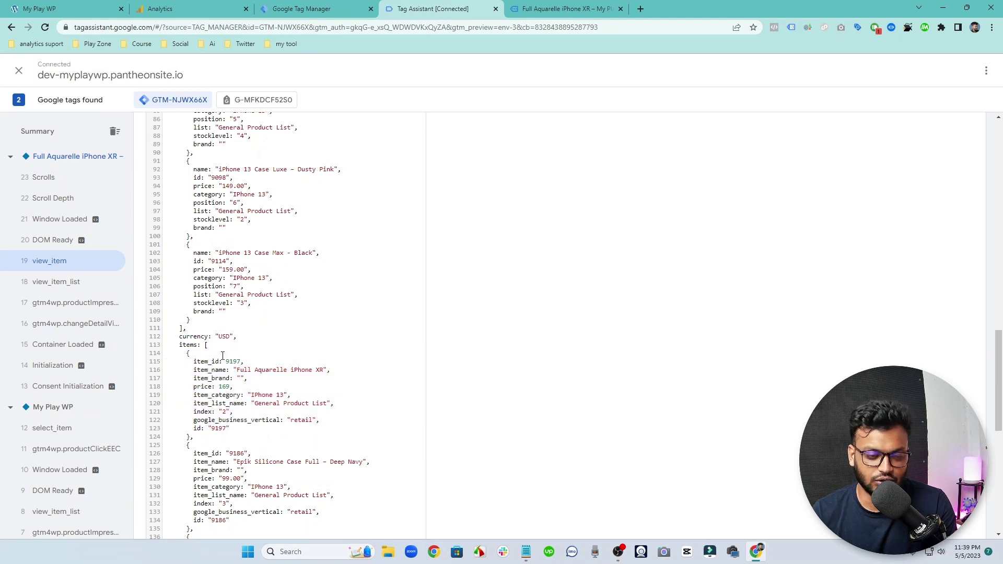
Step: Restart the container preview from Google Tag Manager and continue to the connected Tag Assistant session
click(298, 6)
click(911, 103)
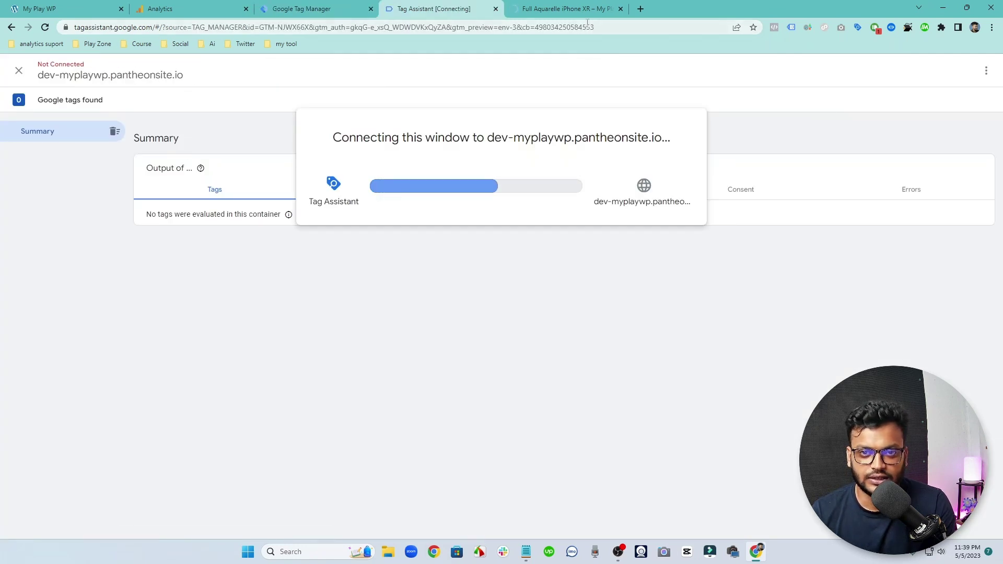
click(567, 9)
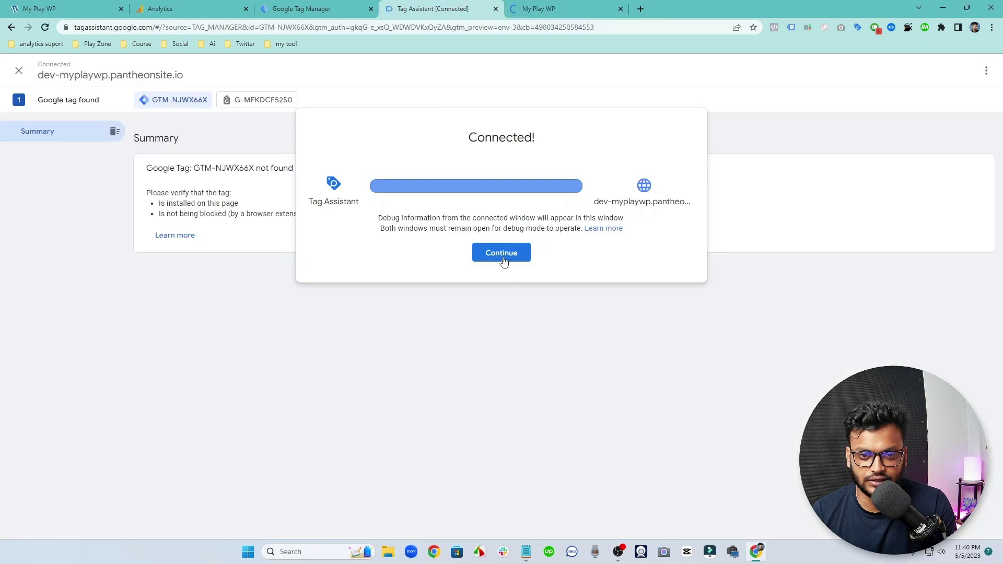
click(503, 253)
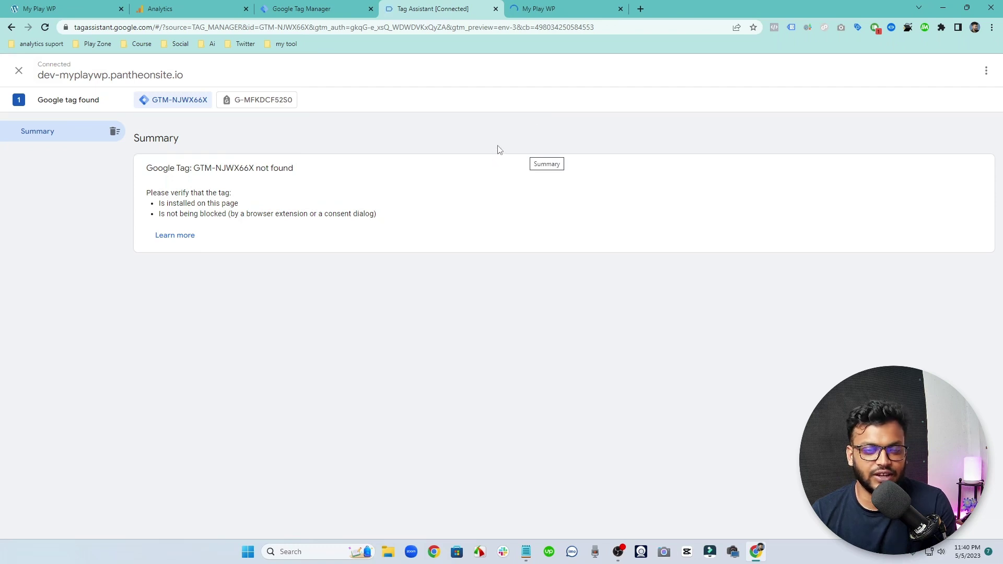
Step: In the previewed store, open the Epik Silicone Case Full – Lavender product from the New Arrivals section
click(543, 8)
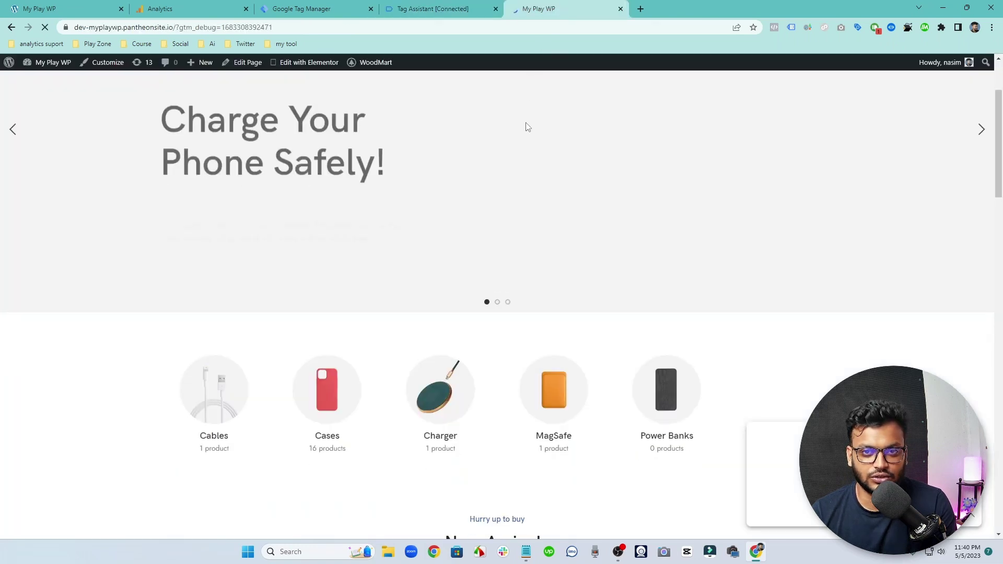
scroll(528, 157, down, 3)
scroll(531, 246, down, 5)
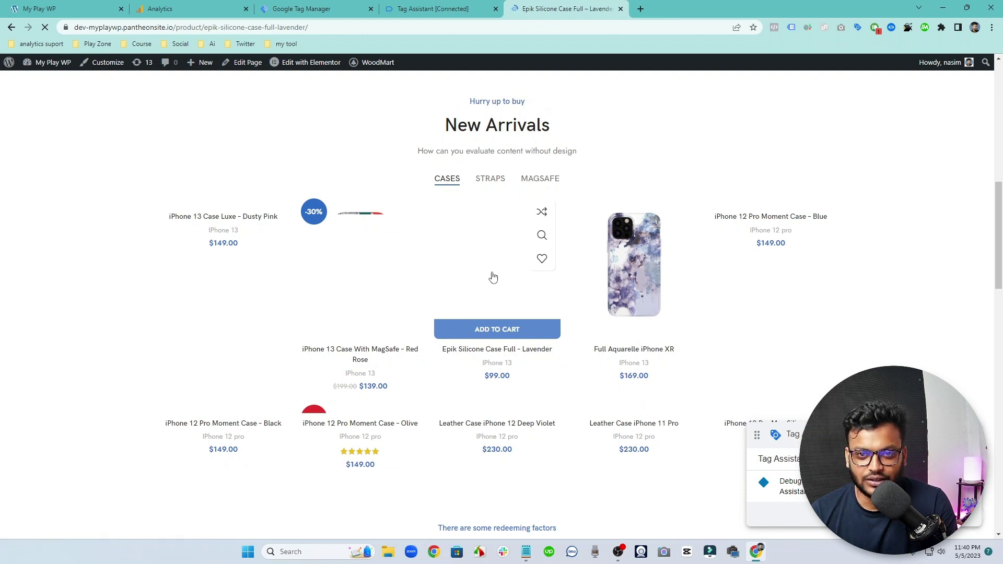
click(448, 15)
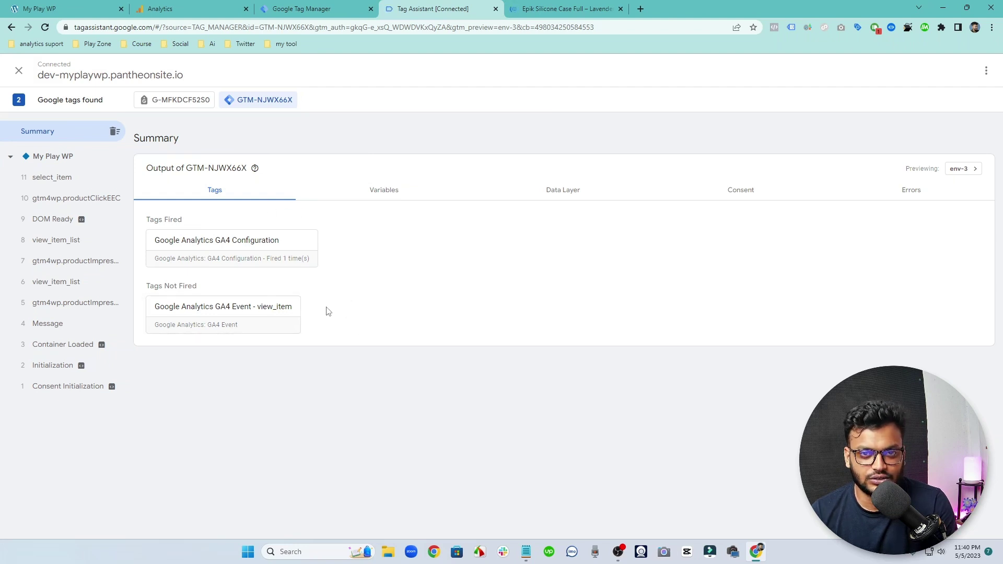
click(555, 8)
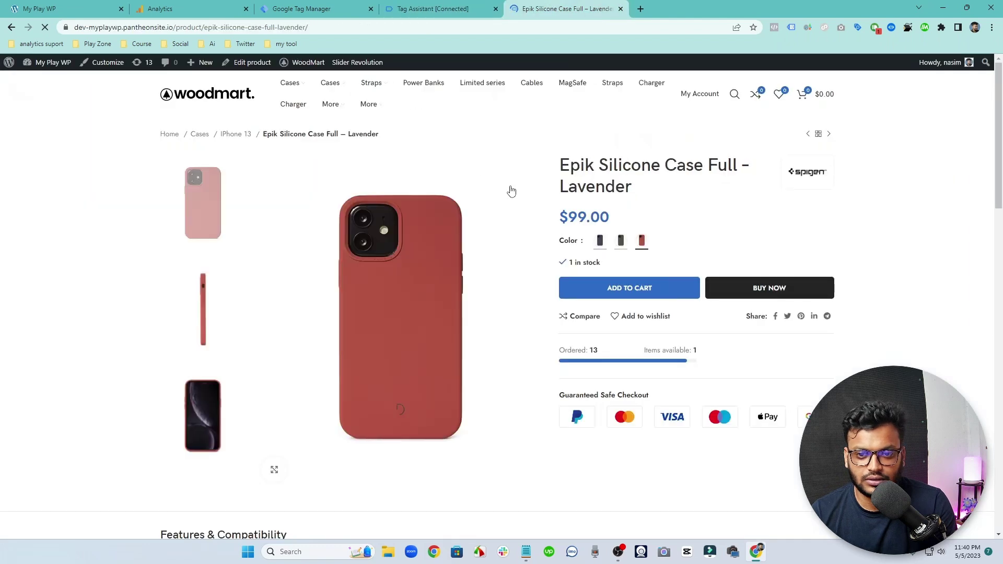
click(434, 7)
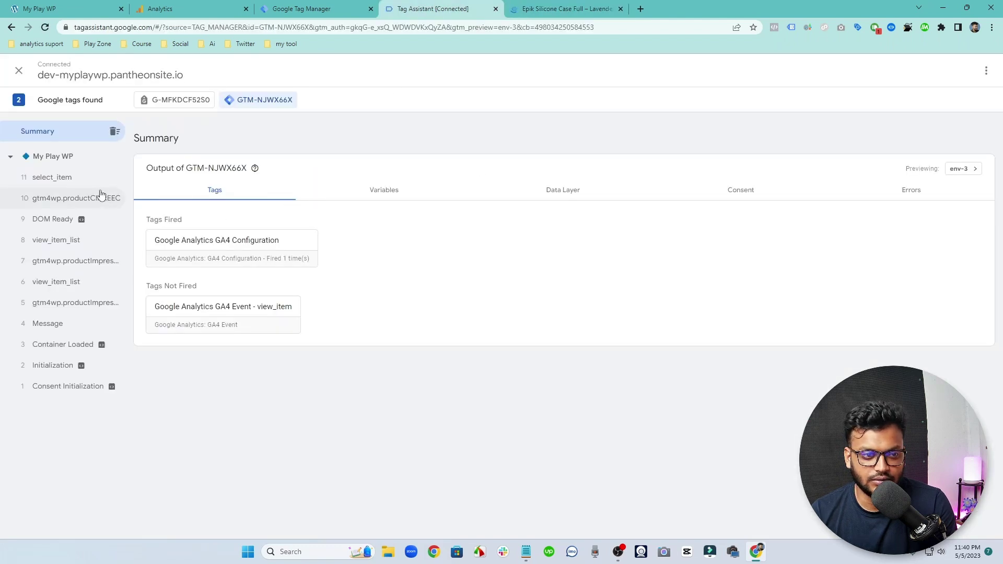
click(528, 6)
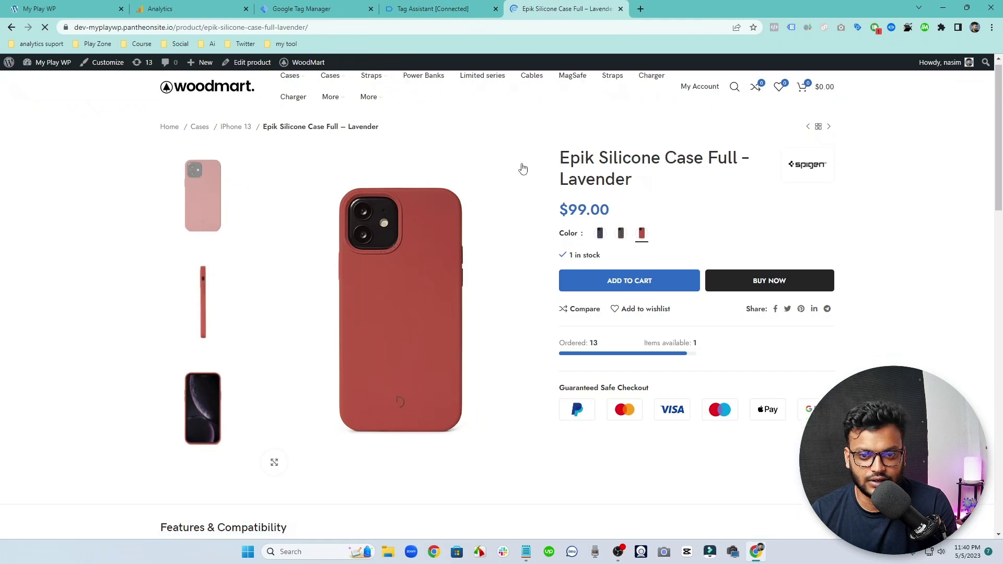
click(451, 6)
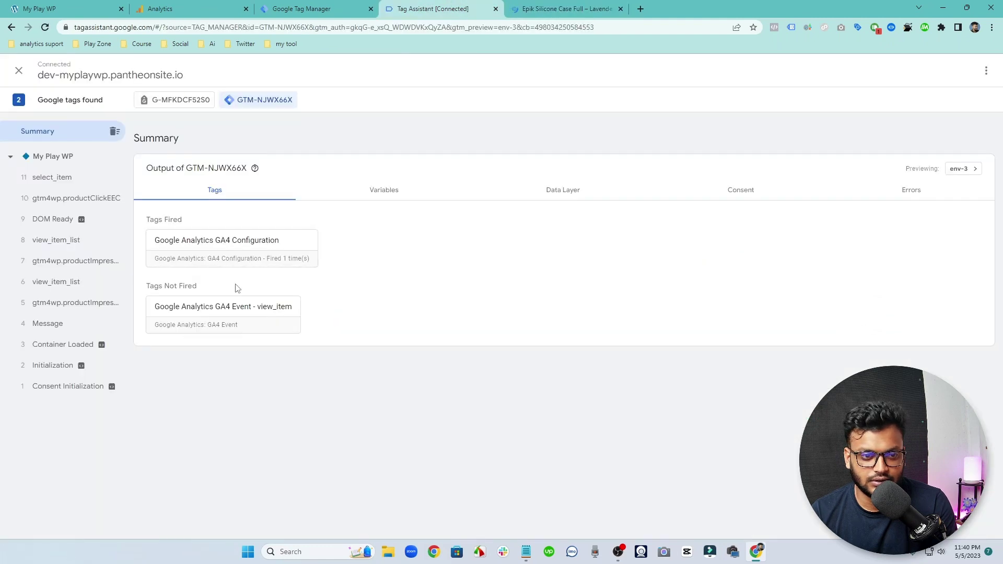
click(546, 7)
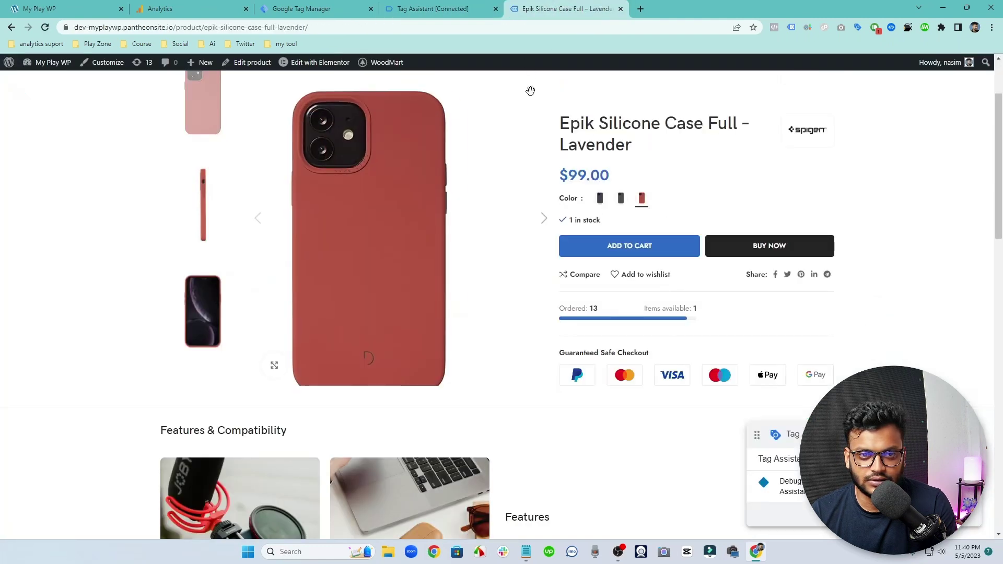
Step: In Tag Assistant, inspect the event parameters of the view_item tag for the Epik Silicone Case product page
click(454, 5)
click(58, 220)
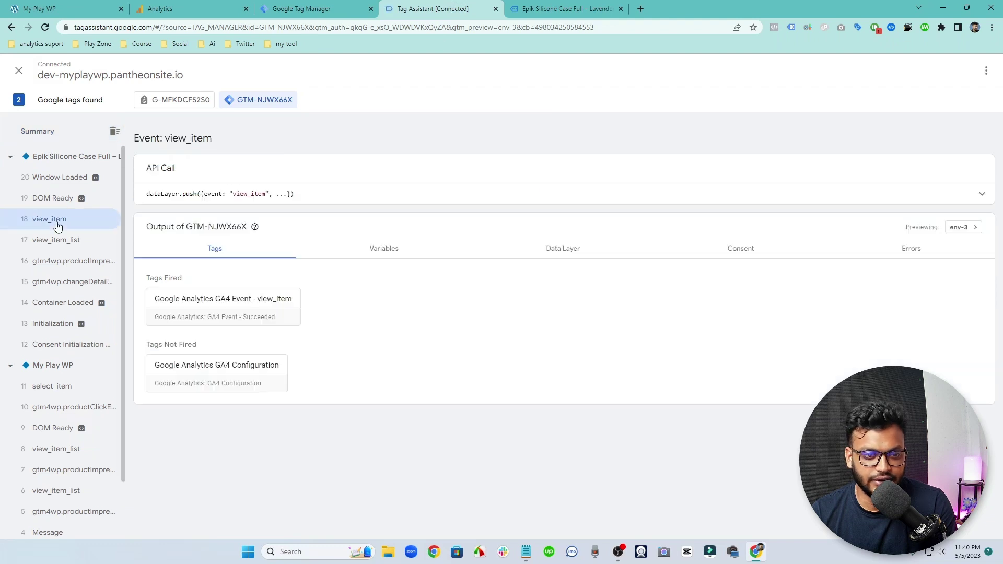
click(247, 313)
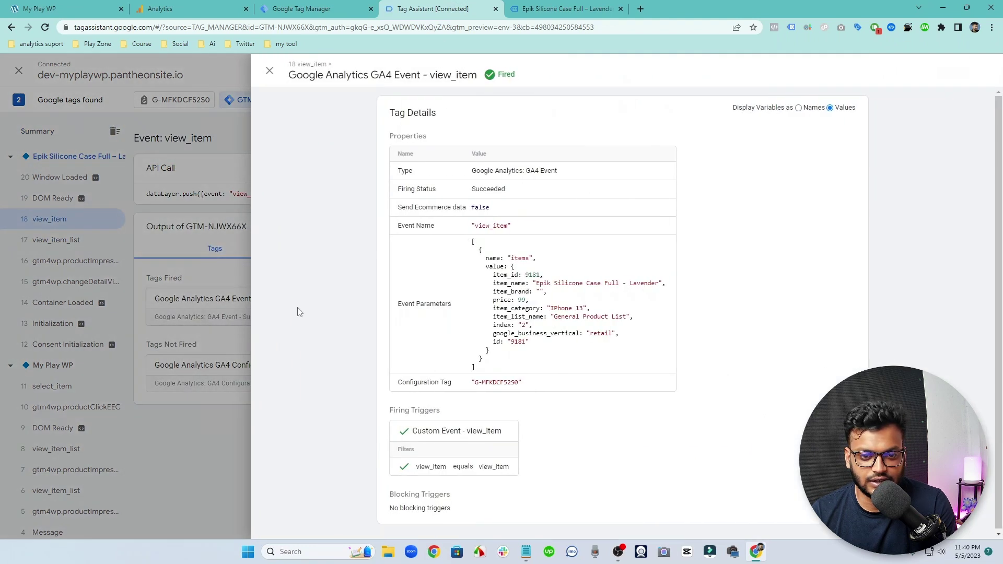
drag(463, 247, 557, 352)
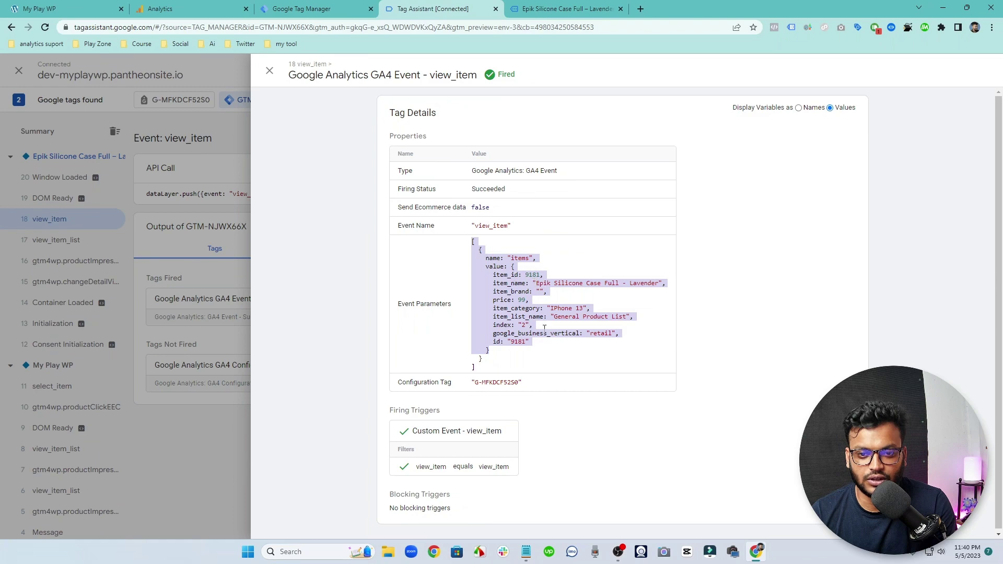
Step: Add the Epik Silicone Case Full – Lavender to the store's cart and open the resulting add_to_cart event in Tag Assistant
click(554, 8)
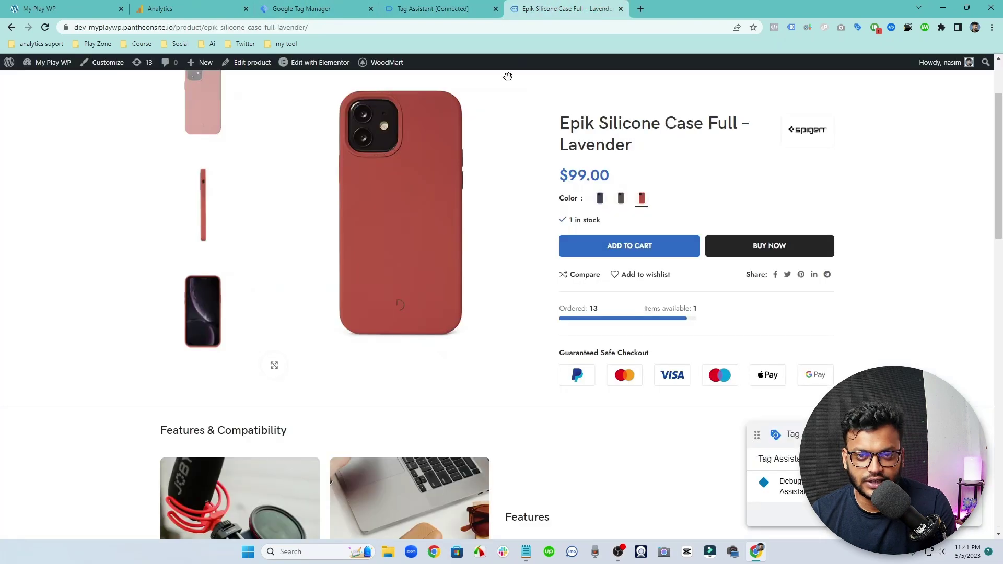
click(638, 246)
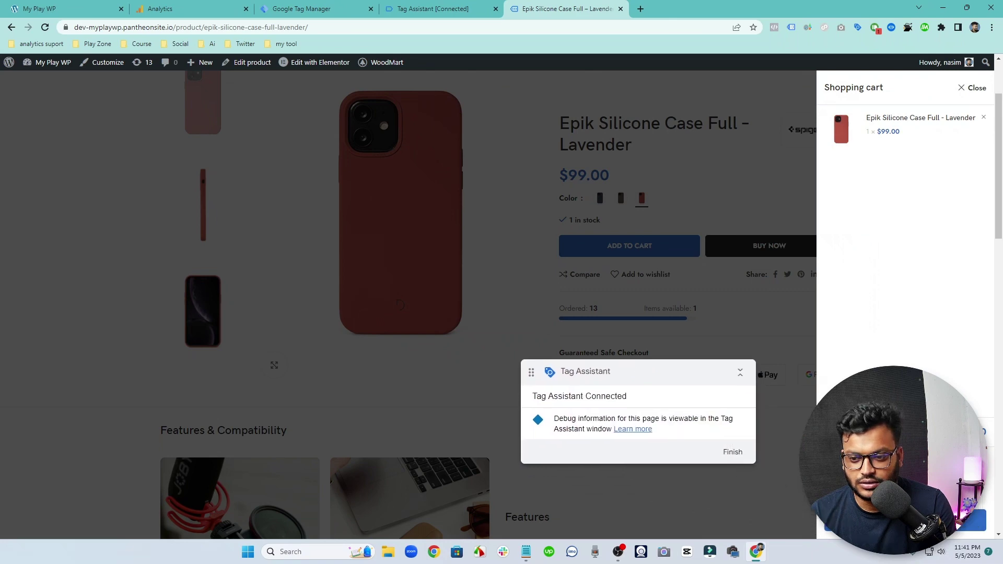
click(468, 6)
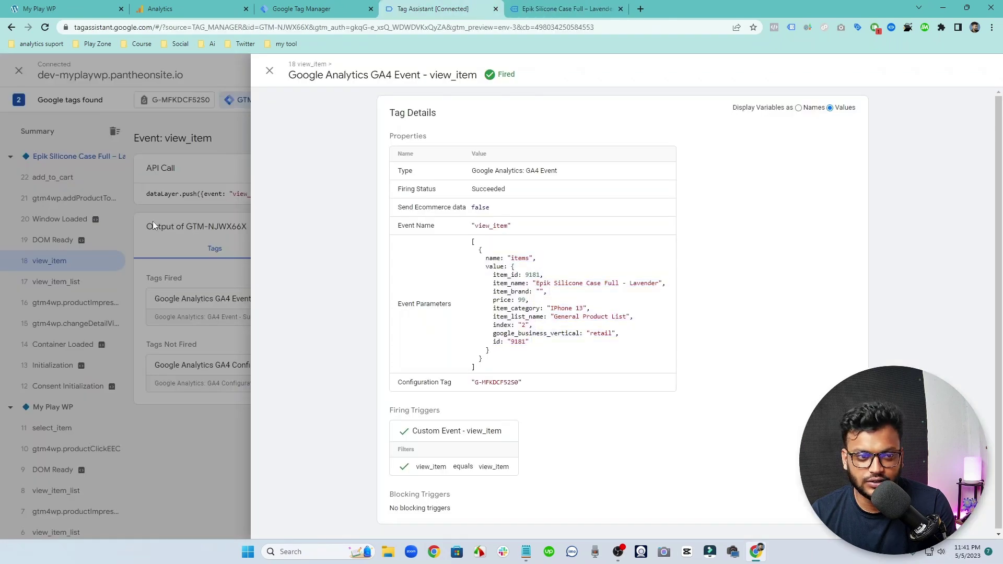
click(153, 221)
click(57, 182)
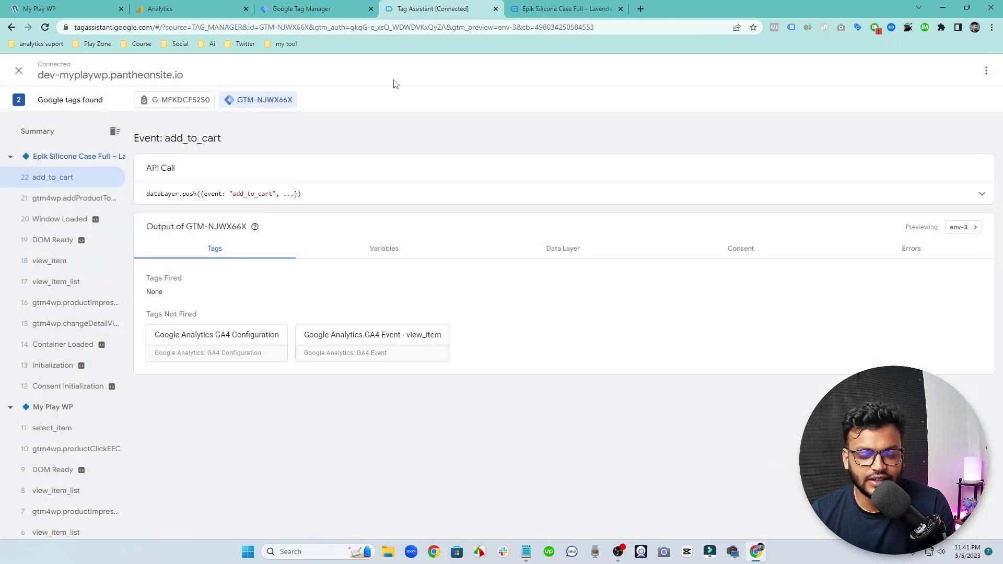
Step: In Google Tag Manager, create a new GA4 Event tag that uses Google Analytics GA4 Configuration as its configuration tag
click(323, 7)
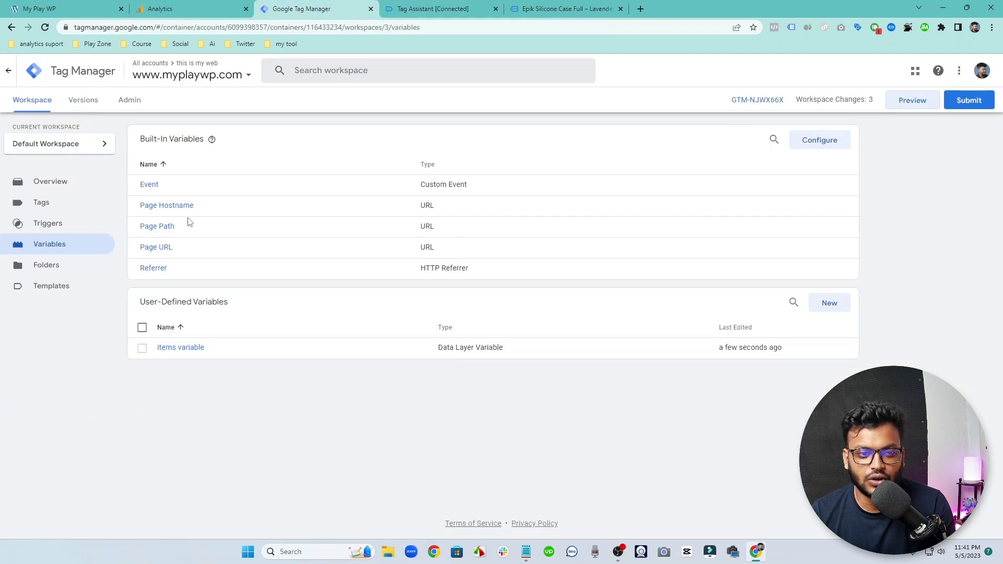
click(73, 211)
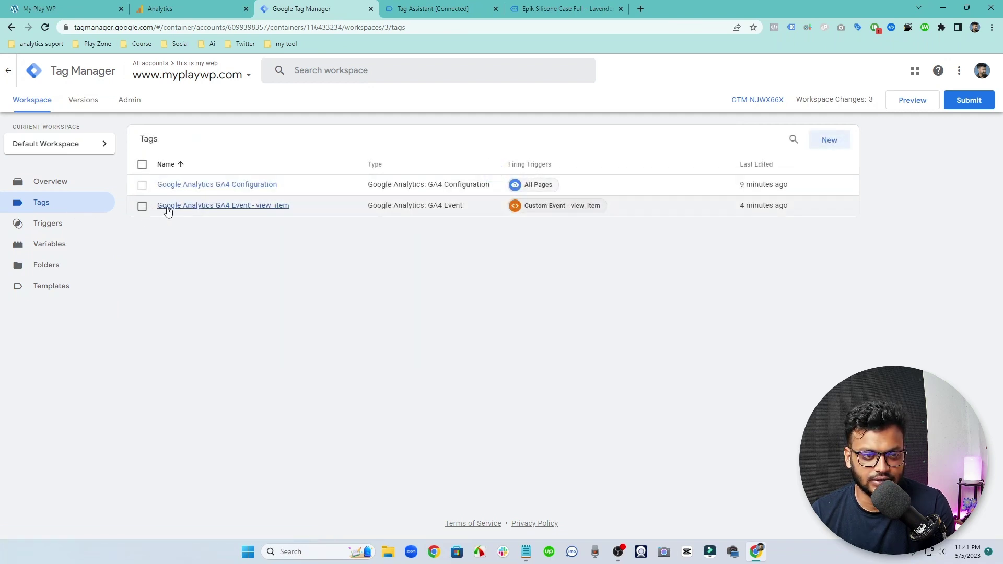
click(168, 205)
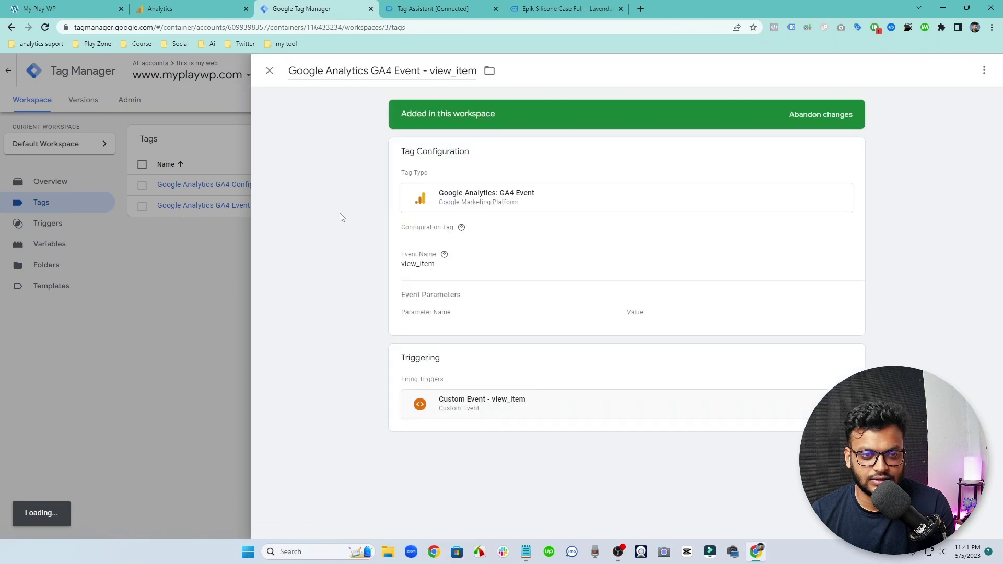
click(216, 220)
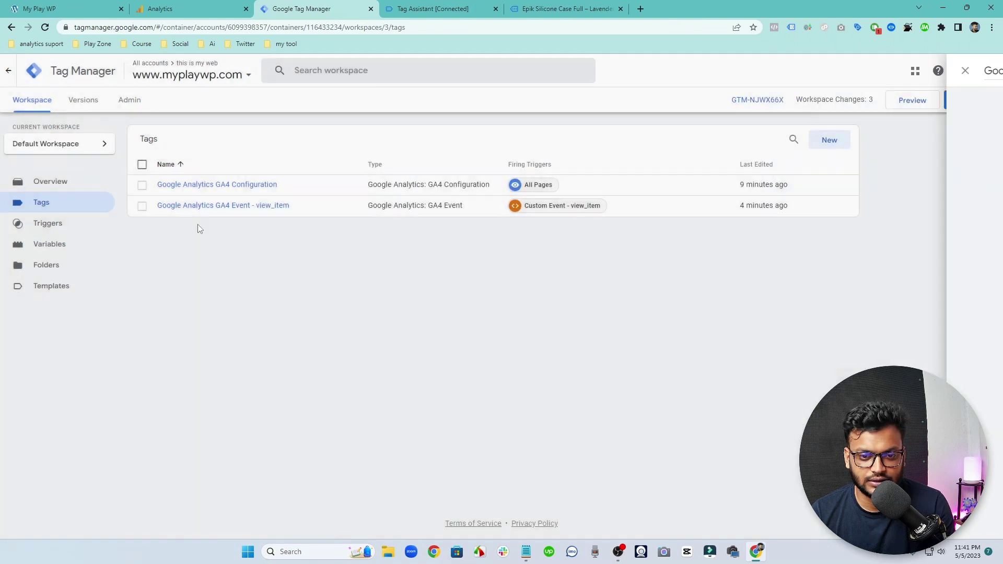
click(829, 148)
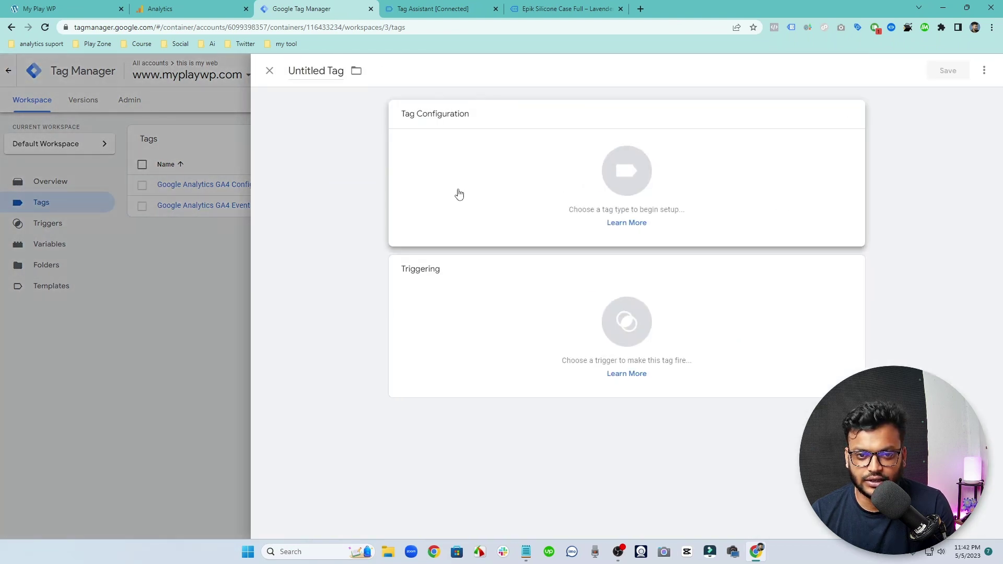
click(456, 193)
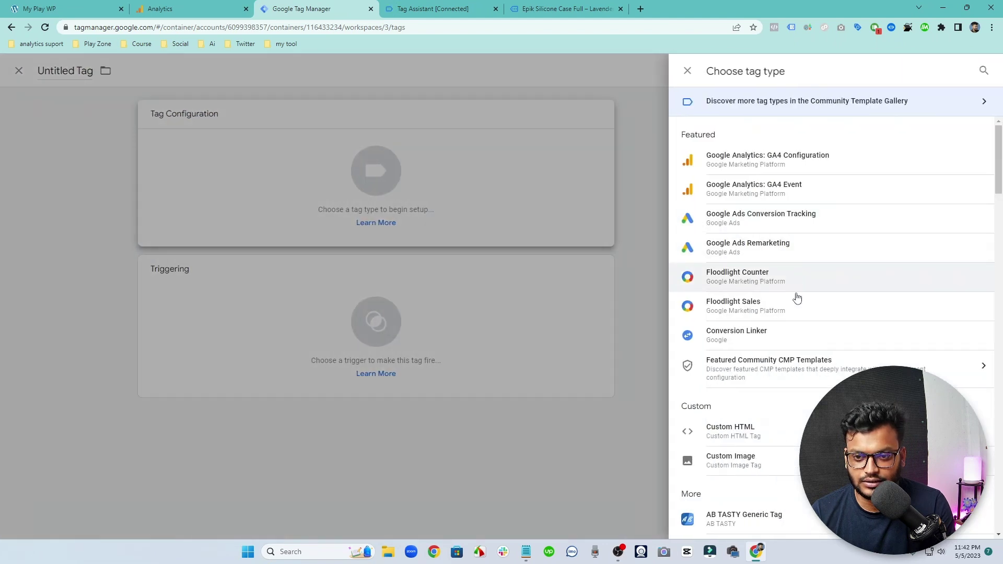
scroll(795, 313, down, 2)
scroll(797, 336, down, 2)
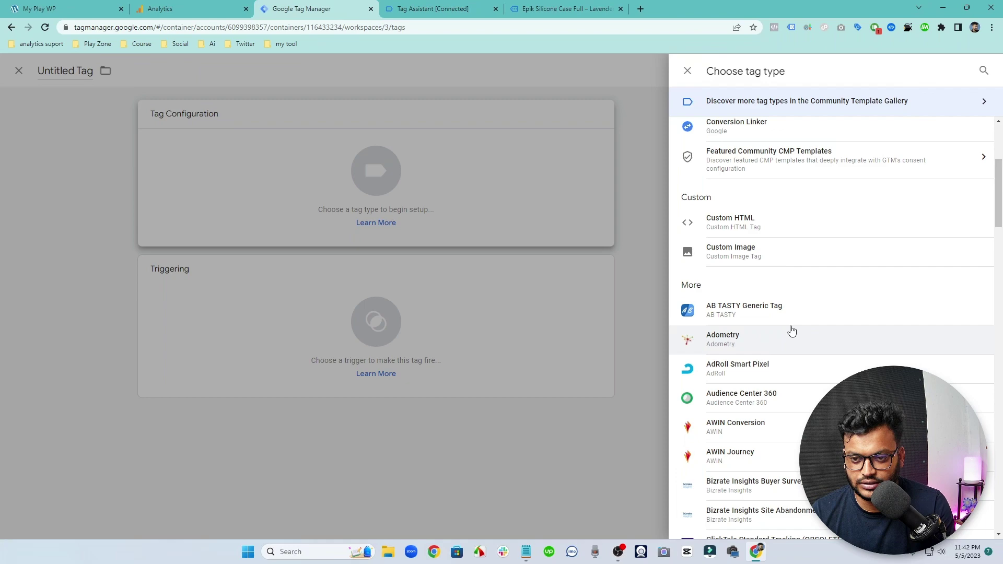
scroll(792, 331, down, 4)
scroll(784, 353, up, 8)
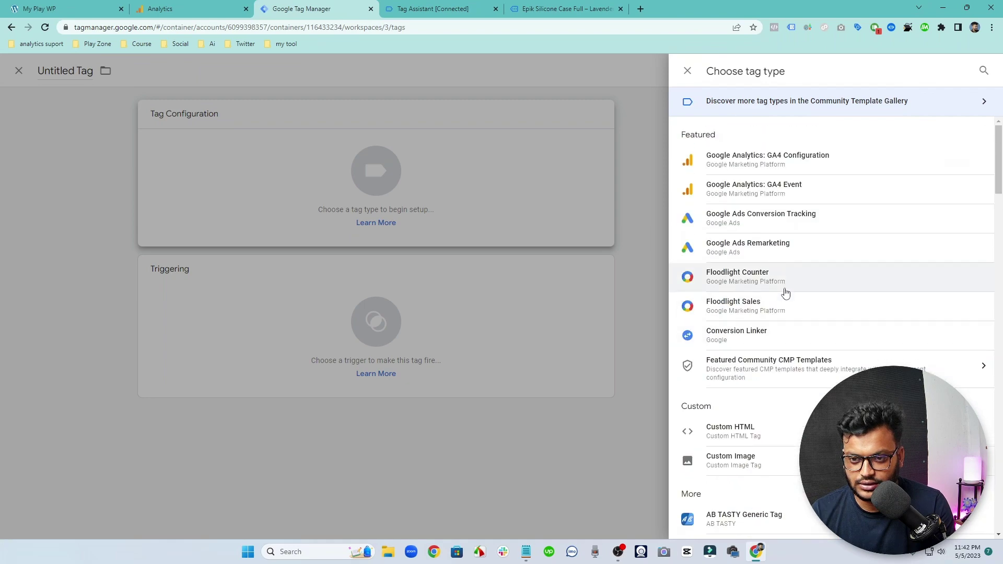
click(780, 199)
click(463, 218)
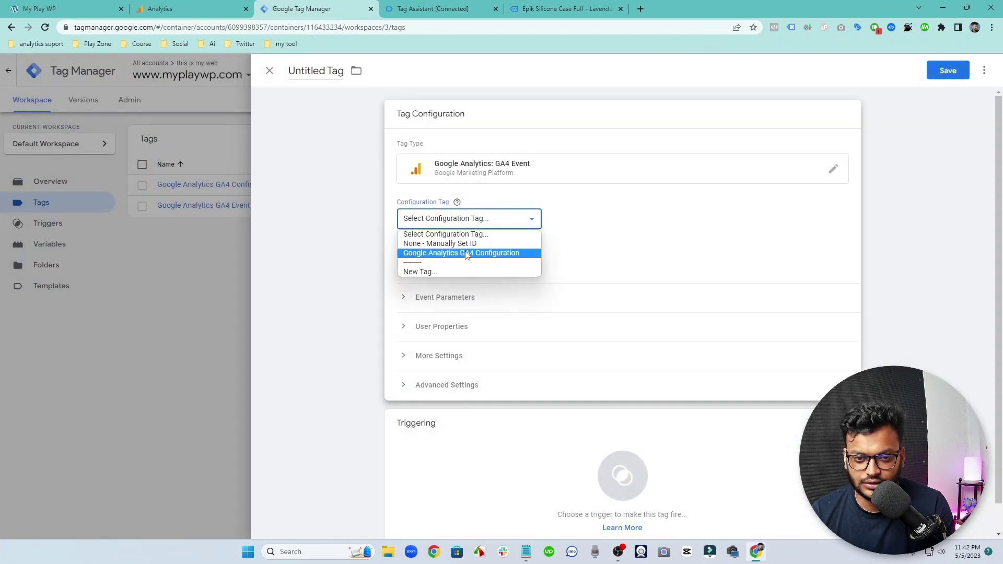
click(467, 255)
Step: Set the new tag's event name to add_to_cart, copied from the API call in Tag Assistant
click(439, 262)
click(470, 9)
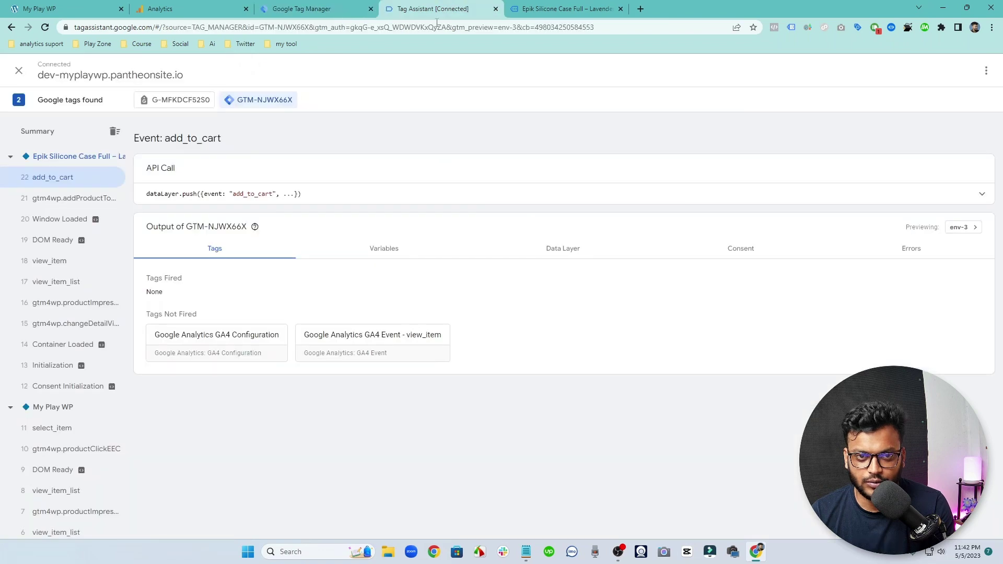
double_click(268, 193)
key(ctrl+c)
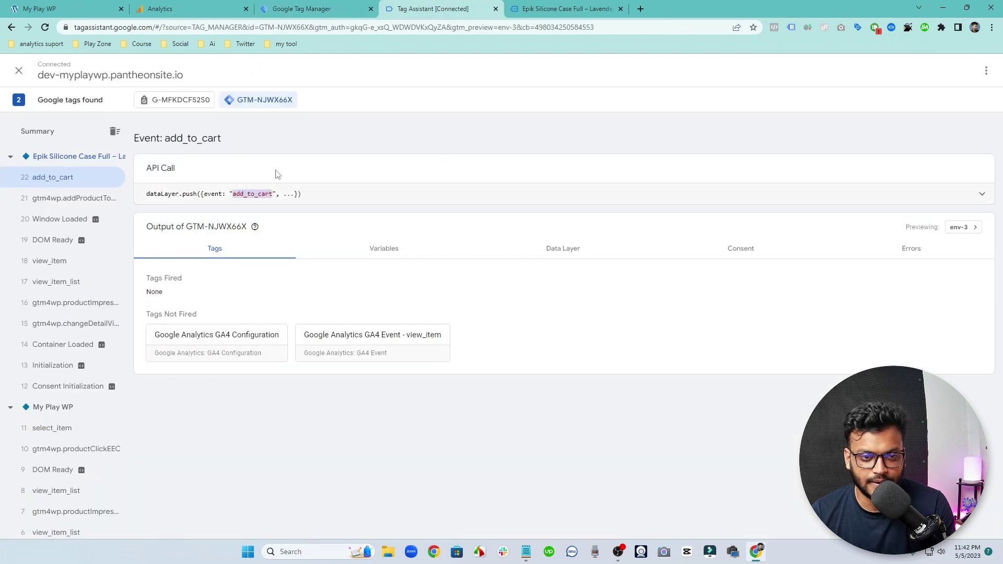
click(313, 9)
key(ctrl+v)
Step: Add an event parameter named items, copied from the add_to_cart data in Tag Assistant, with {{items variable}} as its value
click(456, 297)
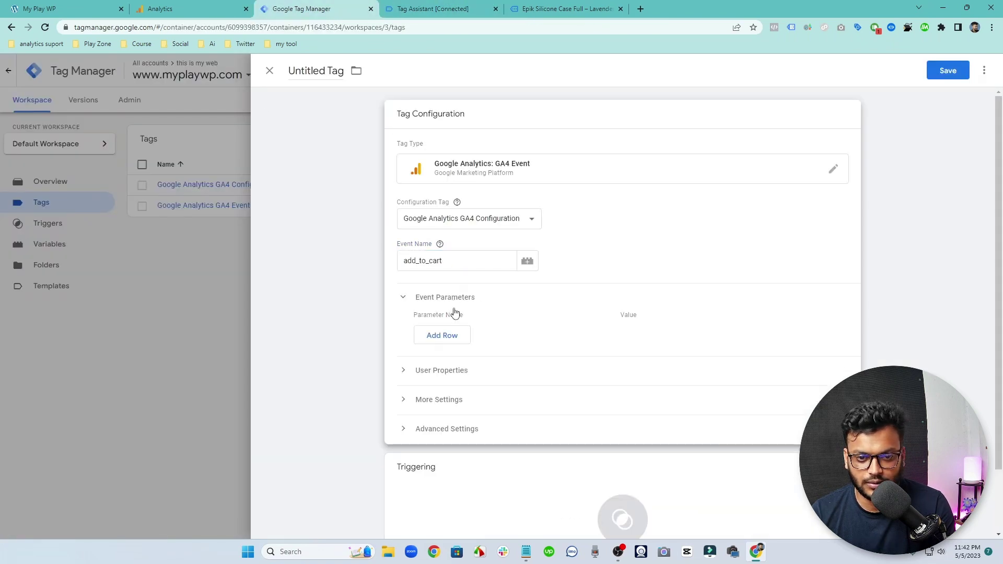
click(444, 335)
click(436, 9)
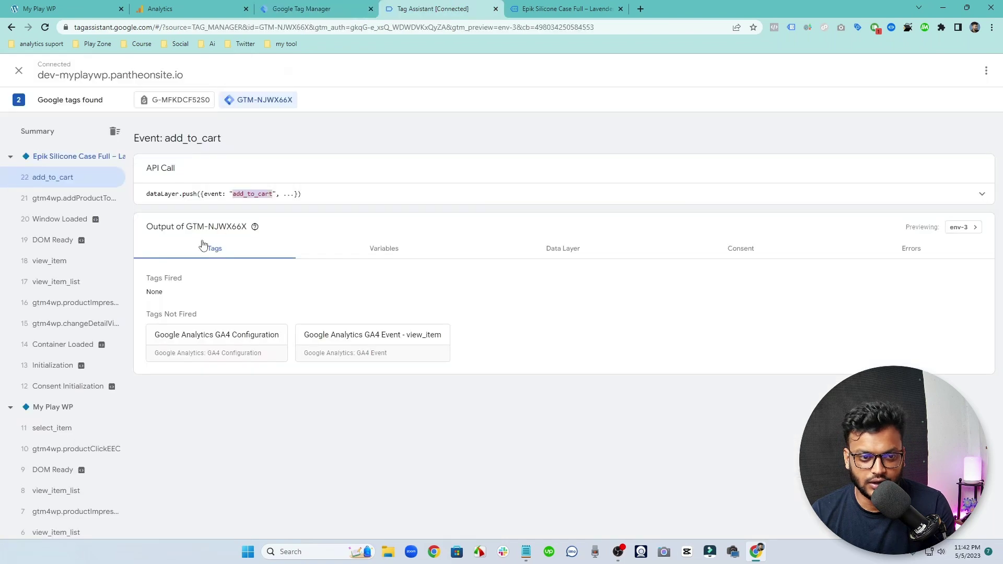
click(230, 193)
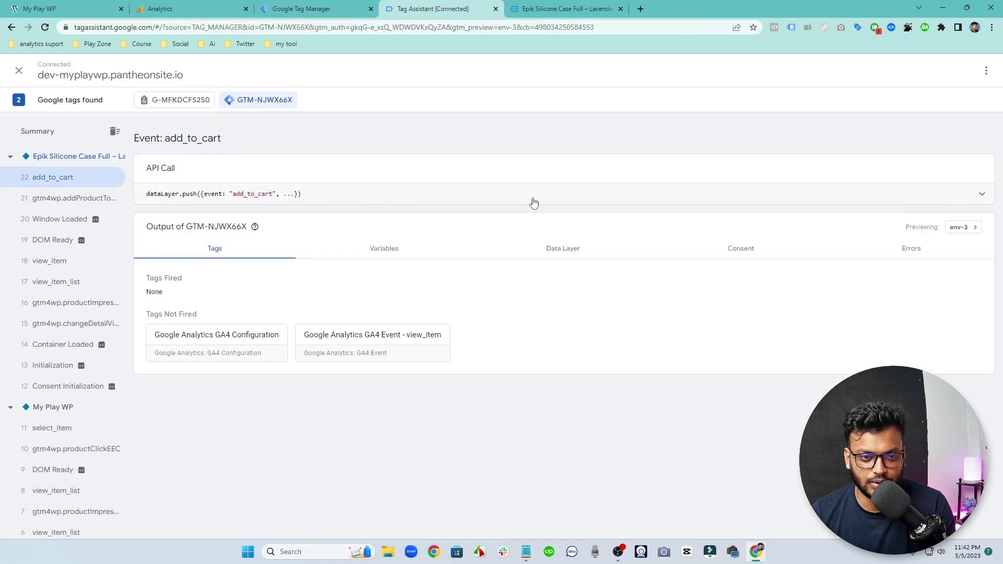
click(533, 203)
double_click(179, 212)
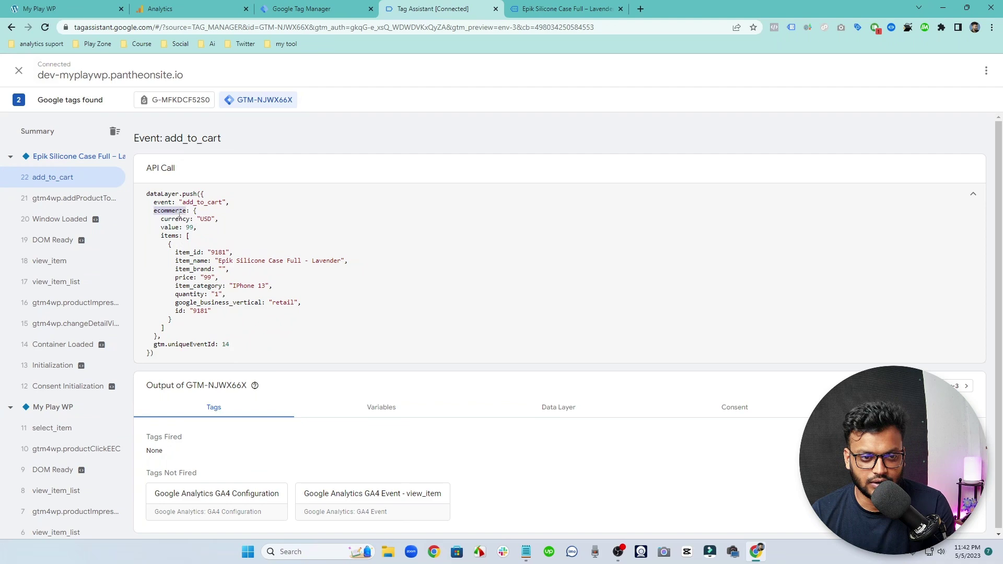
double_click(171, 235)
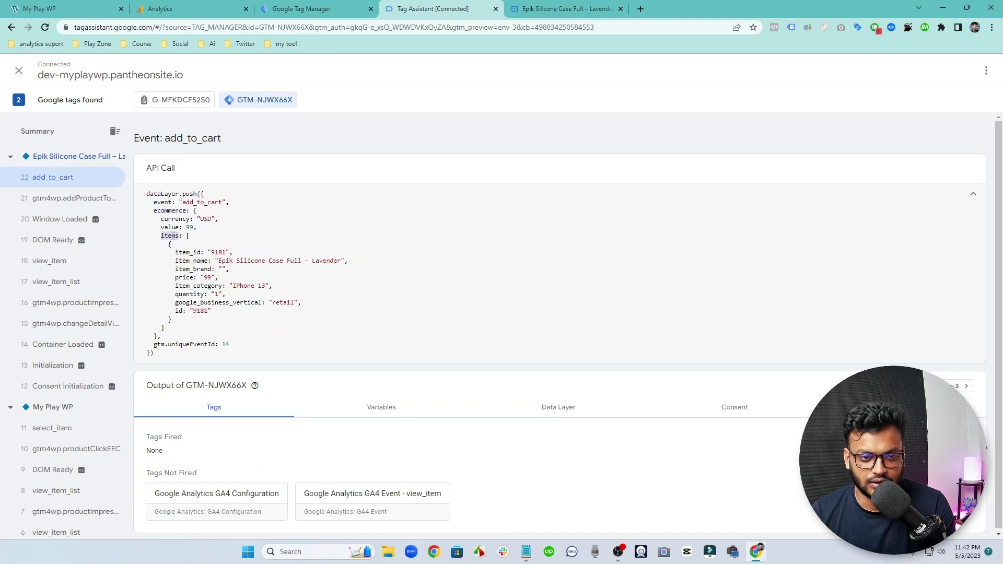
key(ctrl+c)
click(302, 9)
key(ctrl+v)
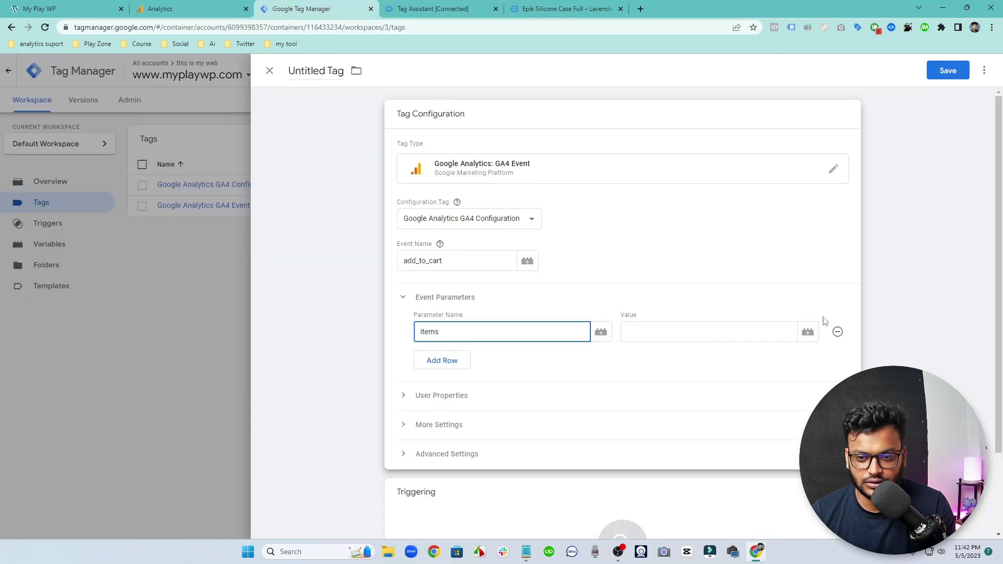
click(808, 332)
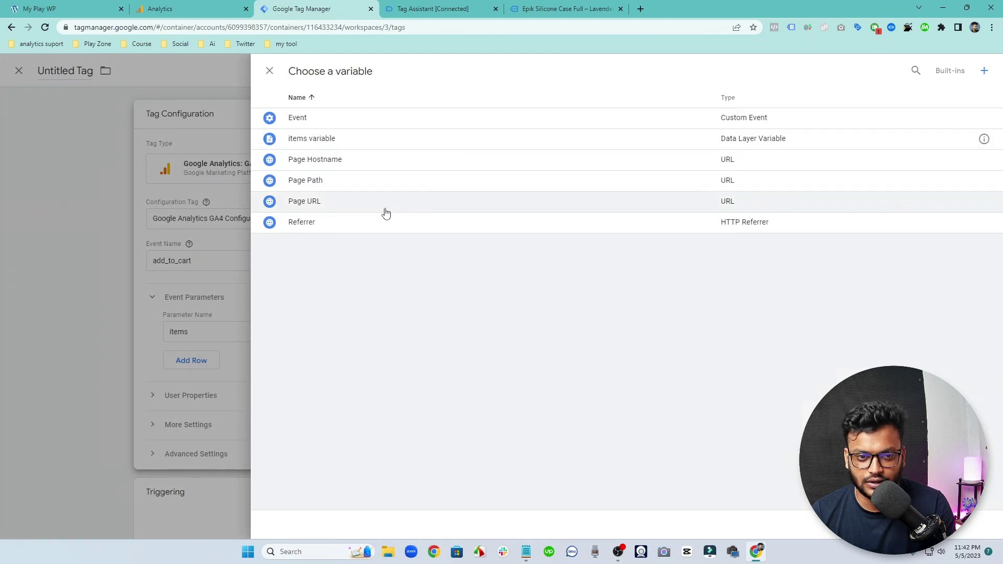
click(384, 142)
Step: Start a new trigger for the add_to_cart tag and choose Custom Event as its type
scroll(522, 471, down, 2)
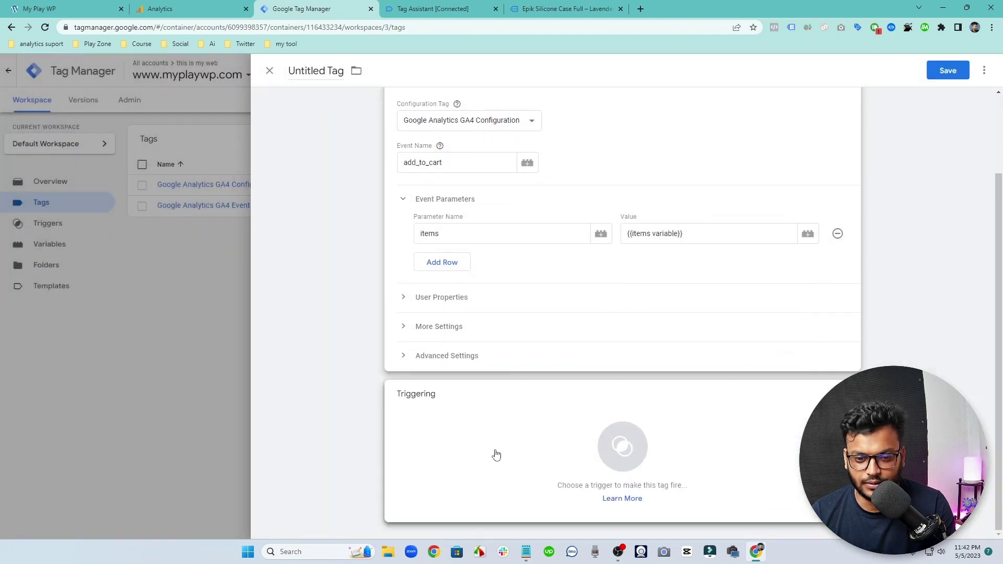
click(496, 455)
click(990, 73)
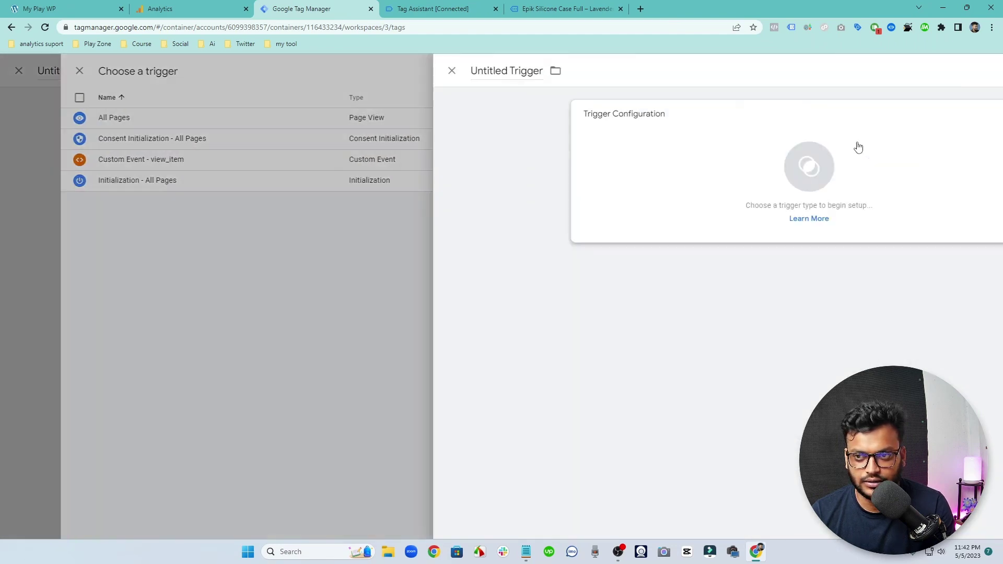
click(752, 149)
scroll(731, 481, down, 3)
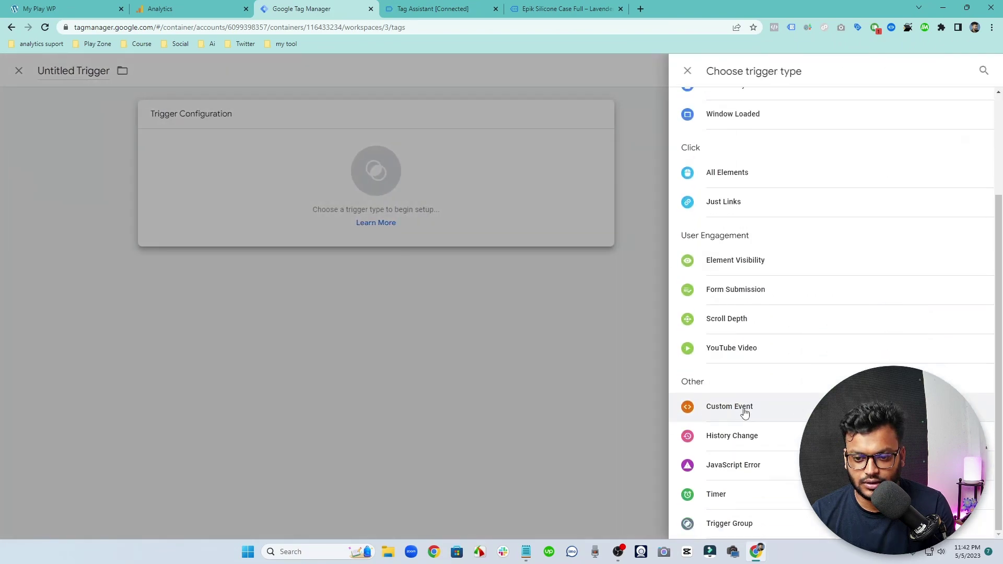
click(725, 407)
Step: Copy the event name add_to_cart from Tag Assistant and enter it as the trigger's event name
click(228, 7)
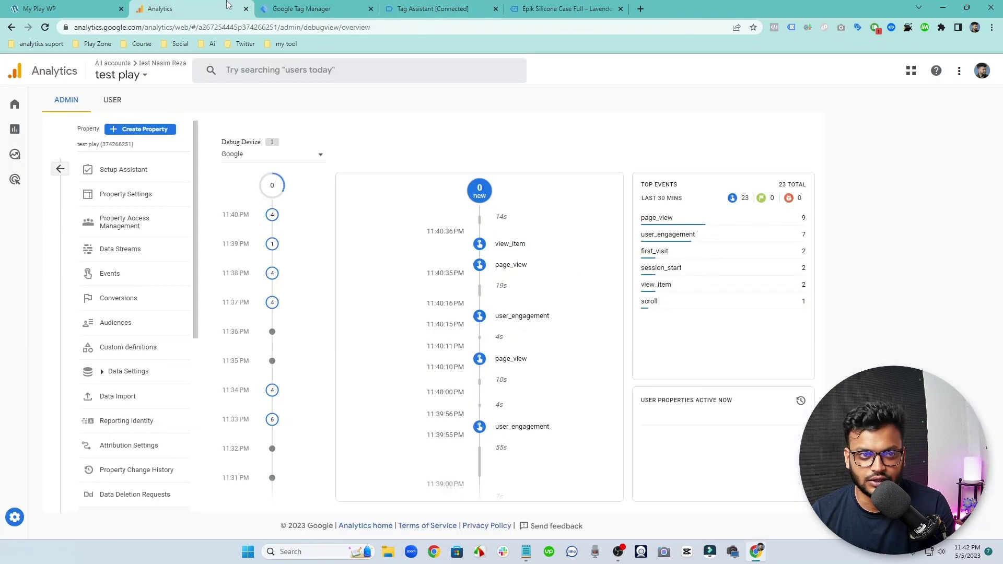
click(314, 9)
click(425, 7)
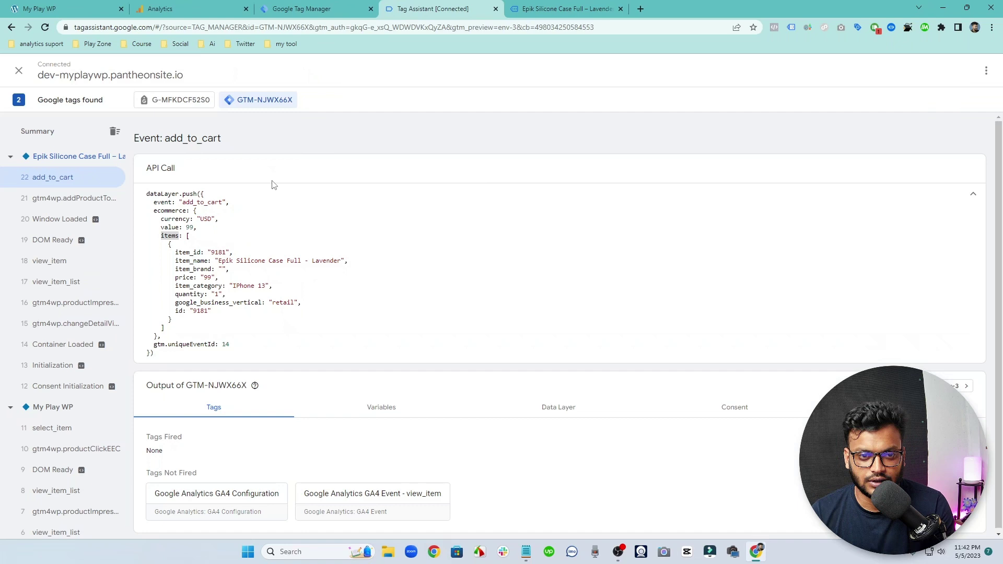
double_click(203, 202)
click(317, 7)
click(446, 220)
key(ctrl+v)
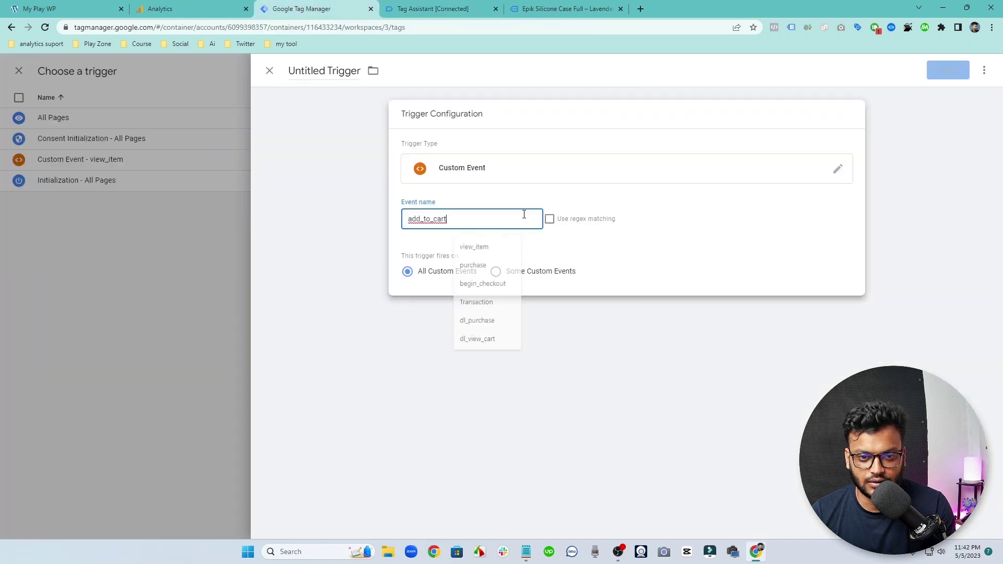
Step: Save the trigger under the name "Custom Event add_to_cart"
click(948, 70)
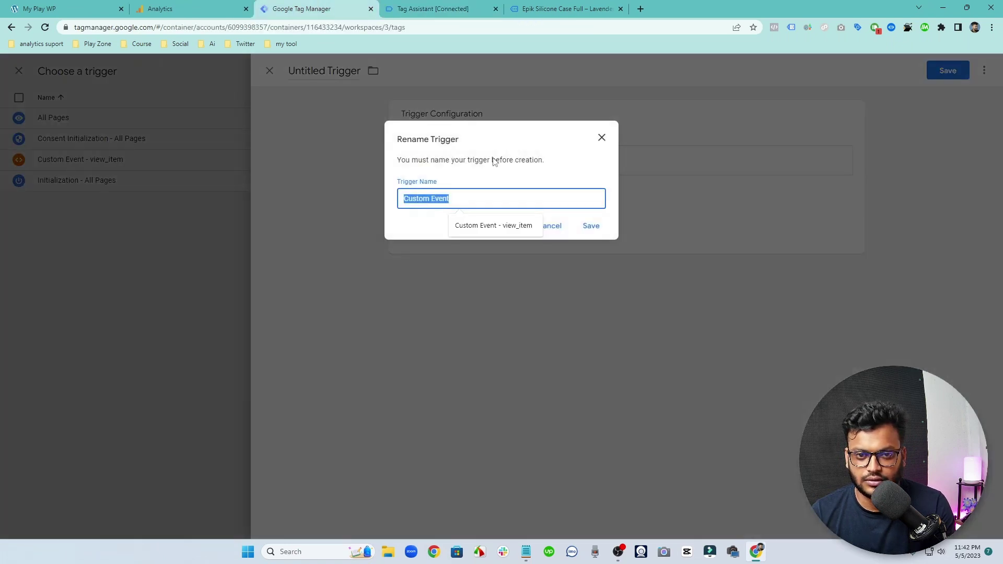
click(484, 199)
key(ctrl+v)
click(595, 227)
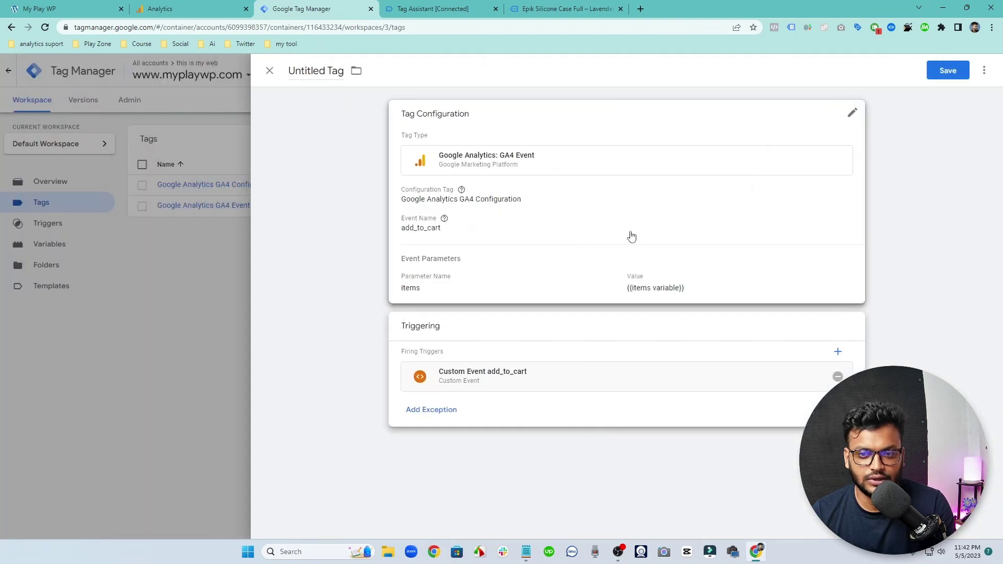
Step: Save the tag under the name "Google Analytics GA4 Event - add_to_cart"
click(949, 73)
click(547, 199)
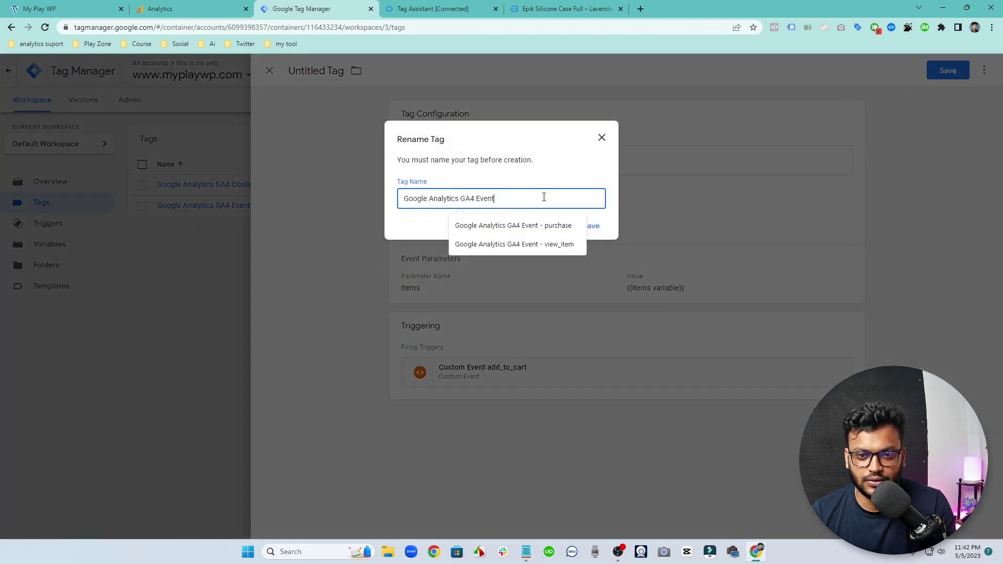
text(-)
key(ctrl+v)
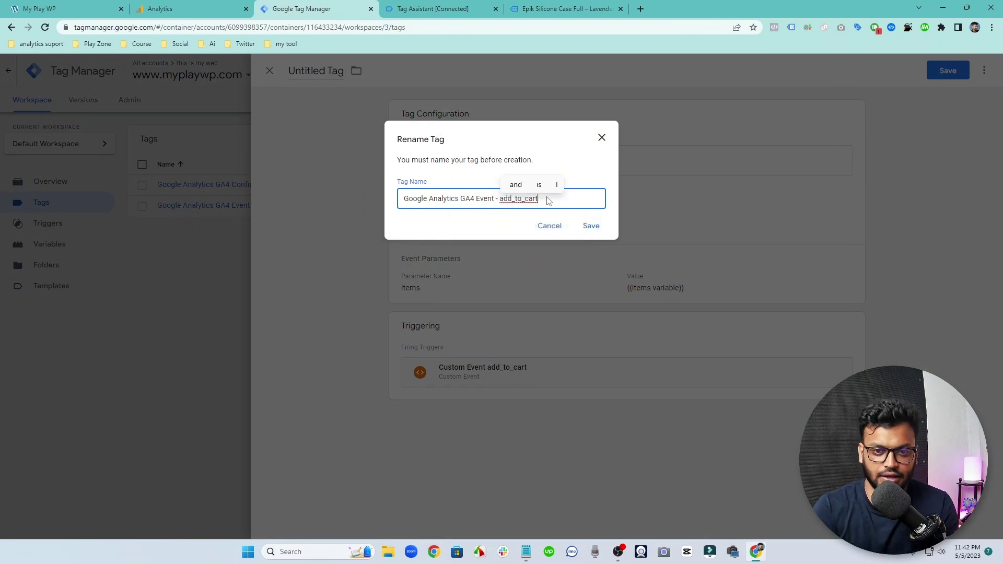
click(589, 226)
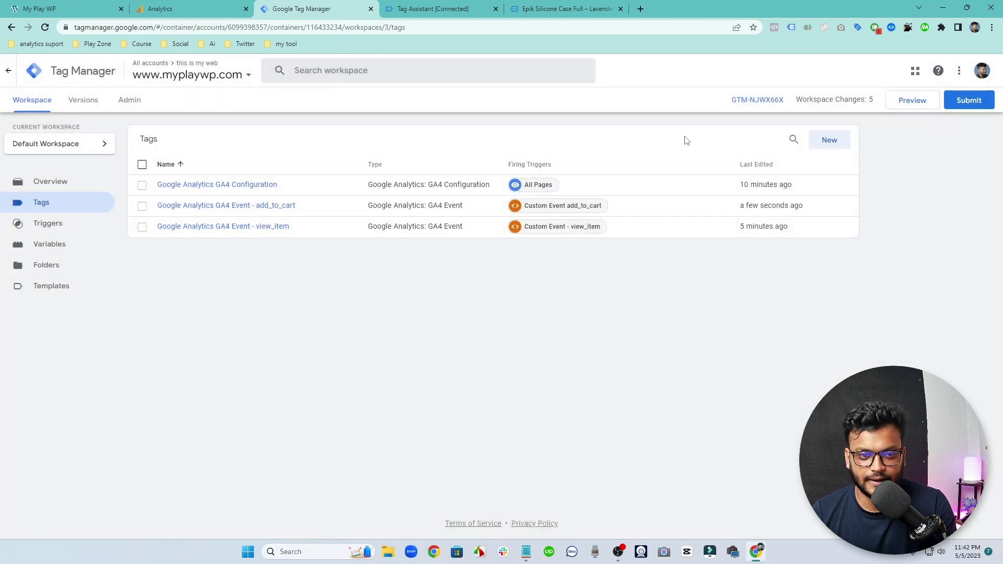
Step: Proceed to checkout from the previewed store's shopping cart and open the resulting begin_checkout event in Tag Assistant
click(436, 8)
click(523, 6)
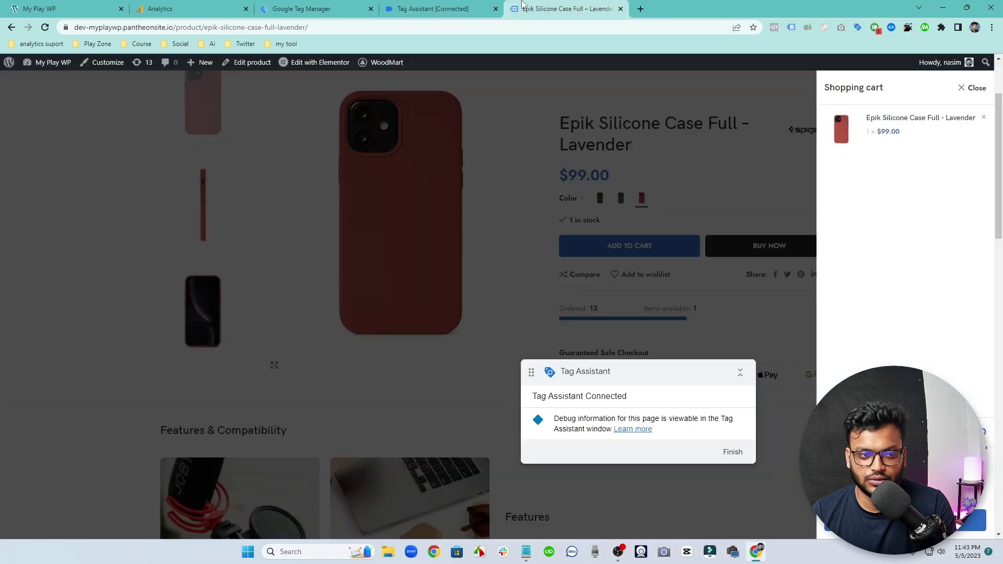
click(541, 237)
scroll(520, 129, up, 1)
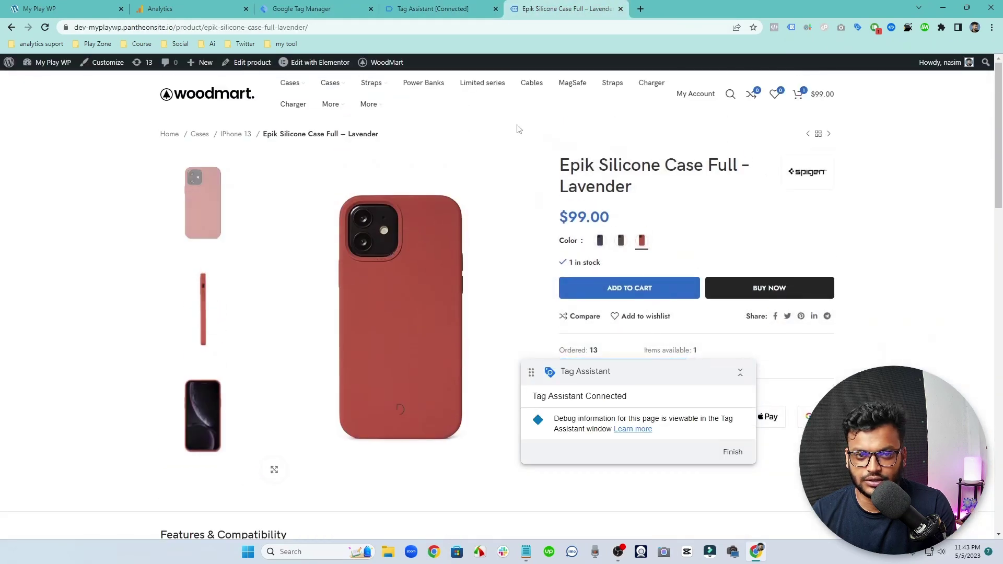
click(815, 94)
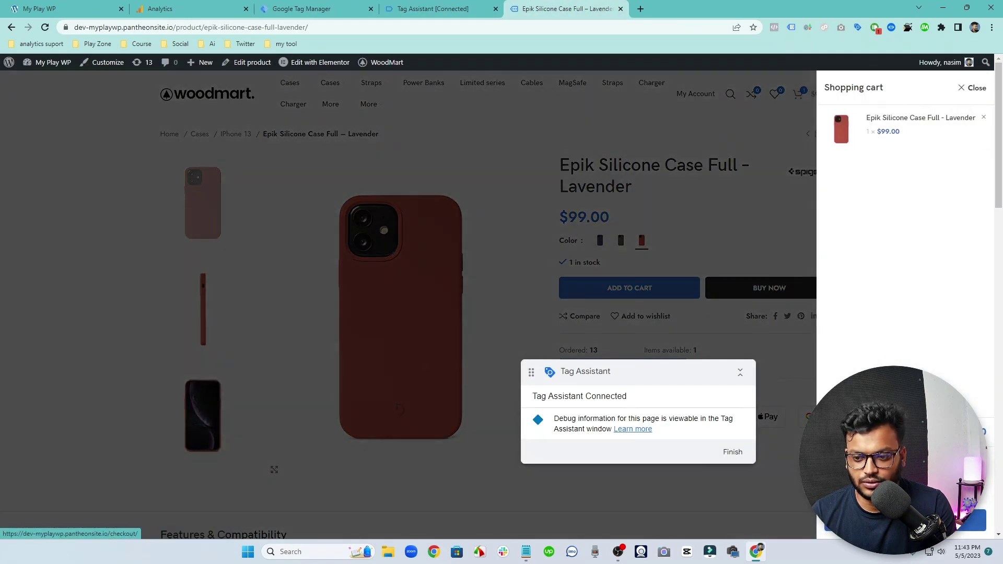
click(906, 494)
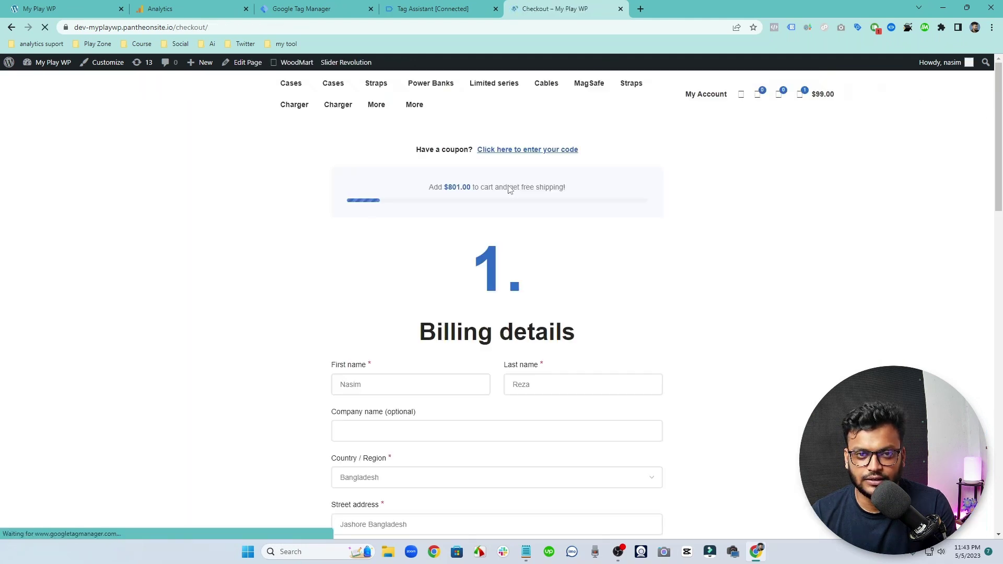
click(456, 7)
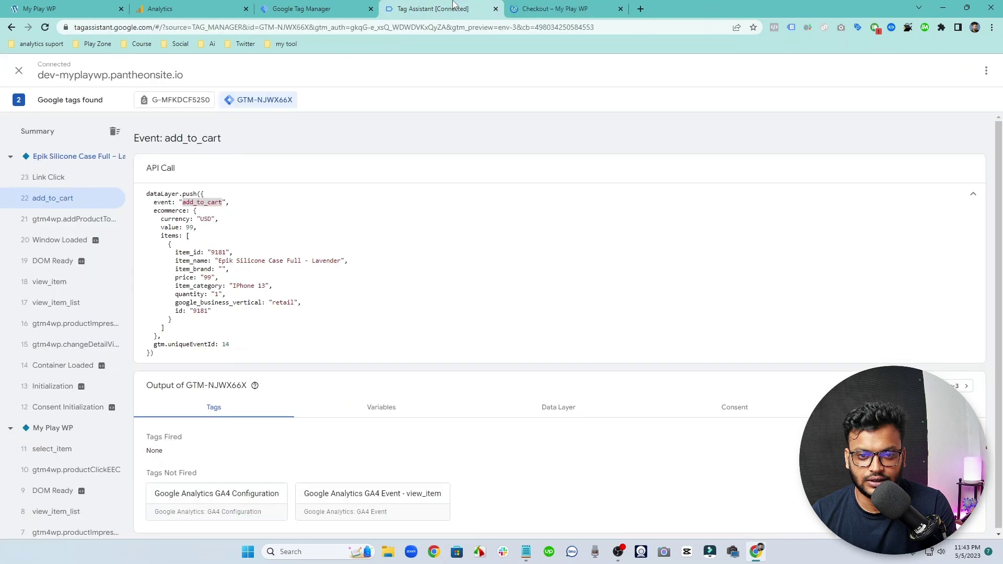
click(95, 203)
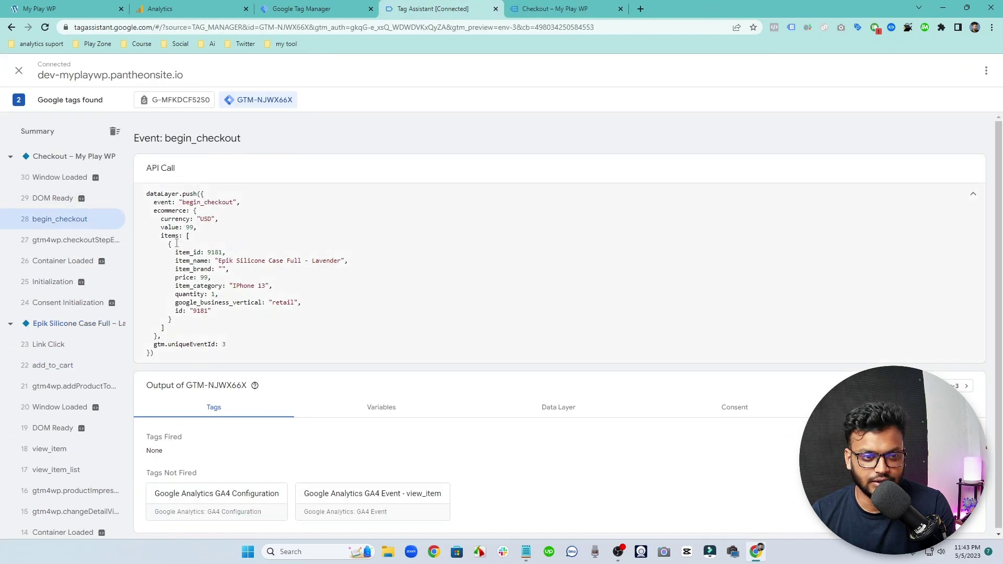
Step: Create a GA4 Event tag with the Google Analytics GA4 Configuration tag and the event name begin_checkout copied from Tag Assistant
double_click(214, 204)
key(ctrl+c)
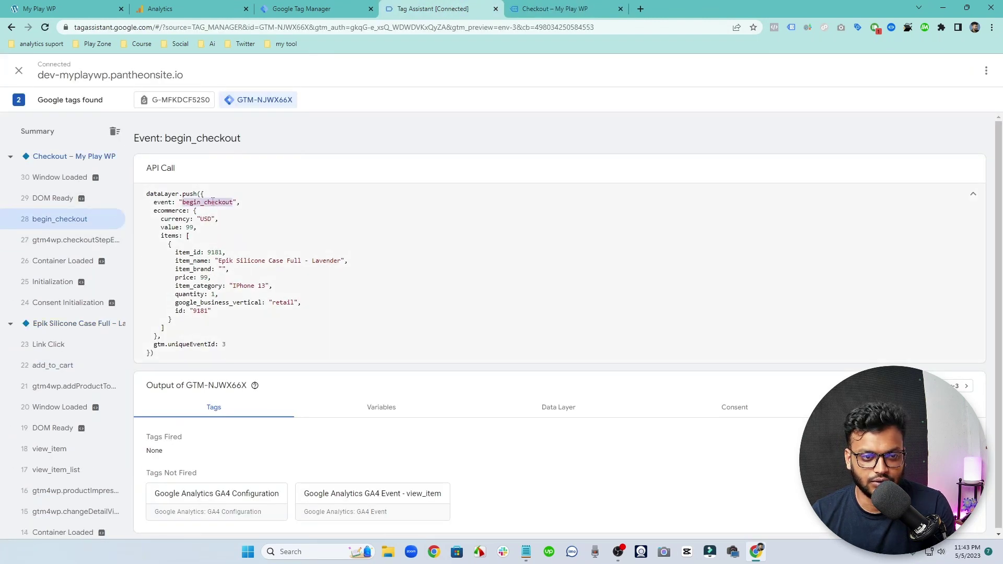
click(301, 8)
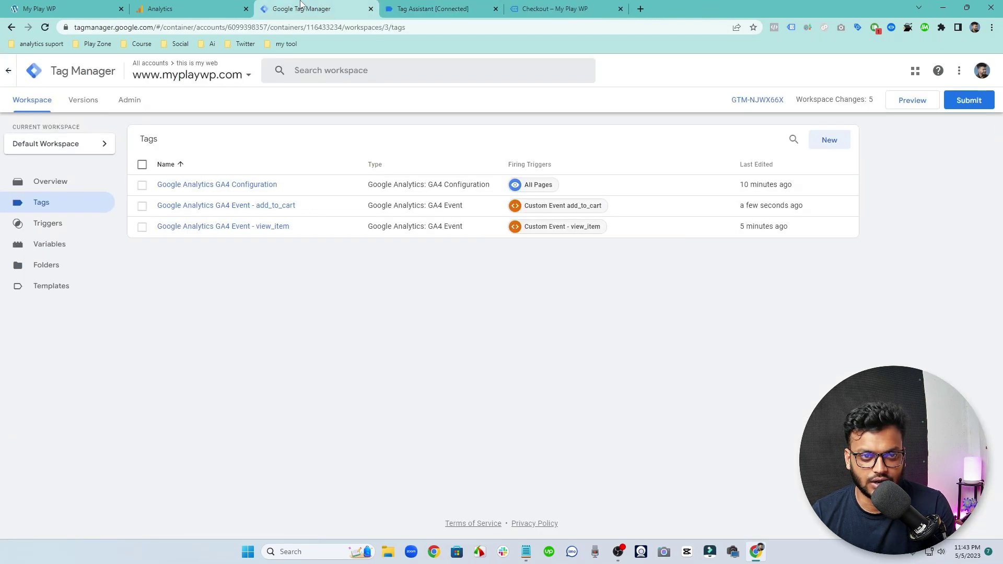
click(826, 142)
click(575, 190)
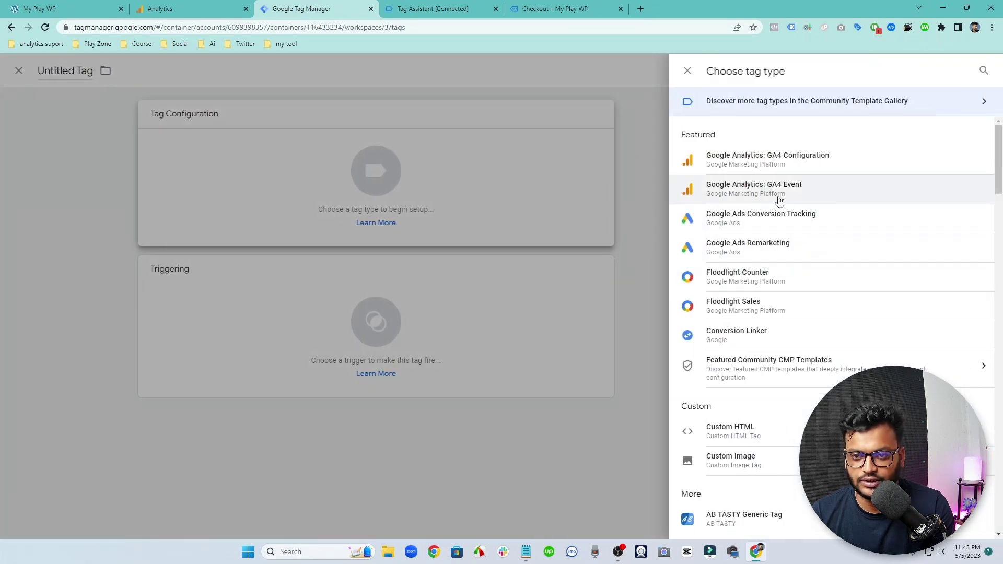
click(778, 196)
click(455, 222)
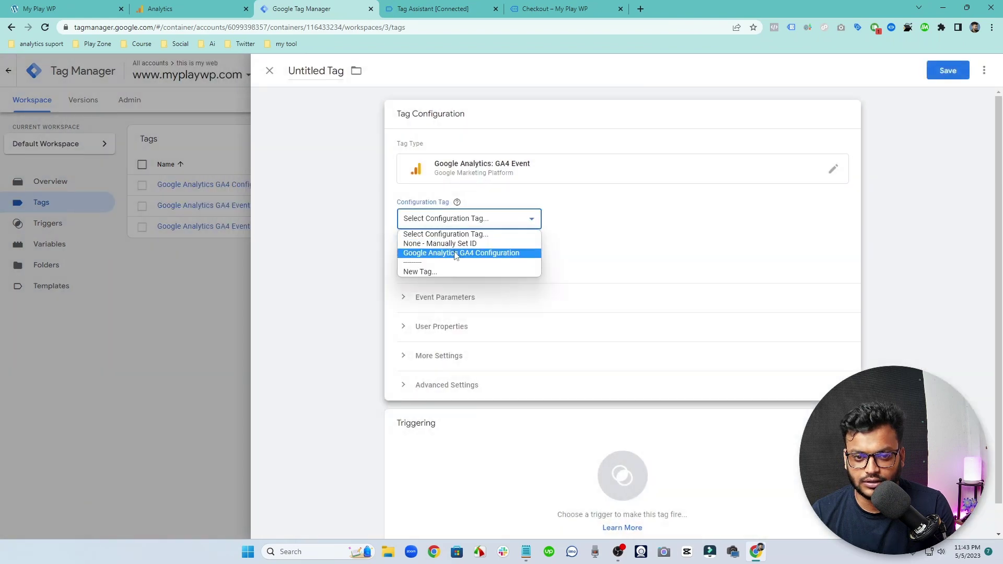
click(454, 253)
click(438, 268)
key(ctrl+v)
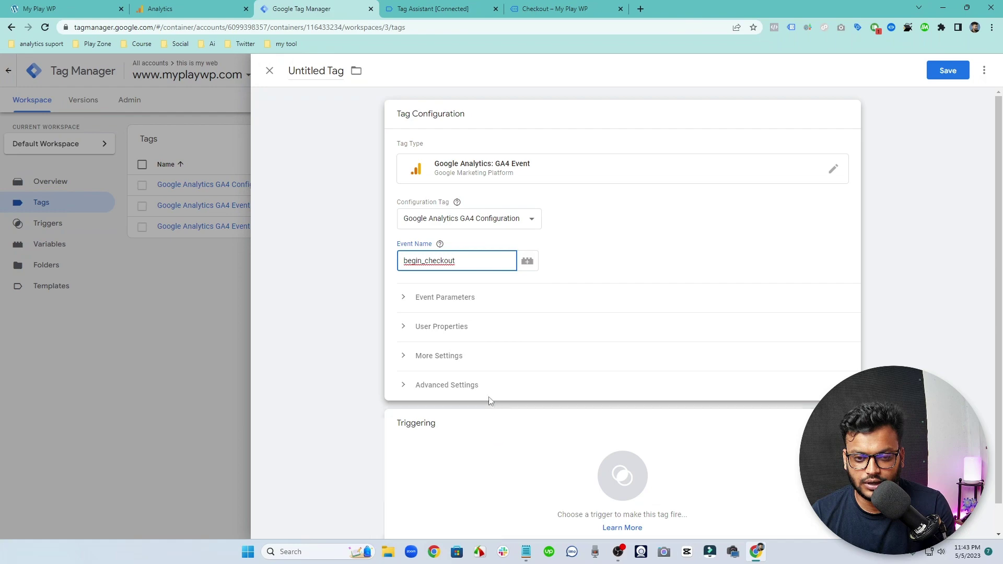
Step: Add a new Custom Event trigger to the tag with the event name begin_checkout
click(506, 420)
click(980, 70)
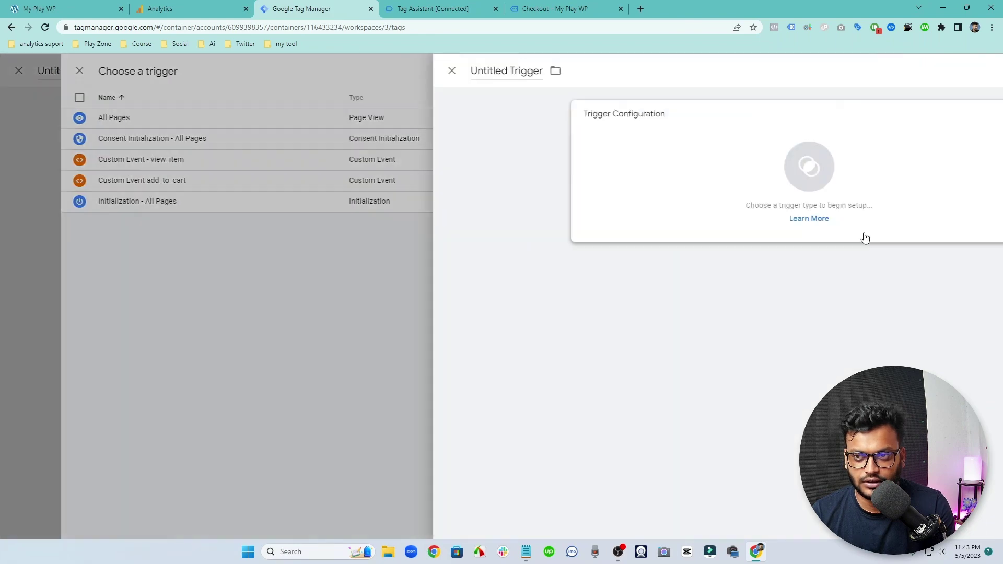
click(746, 171)
scroll(756, 397, down, 3)
click(731, 406)
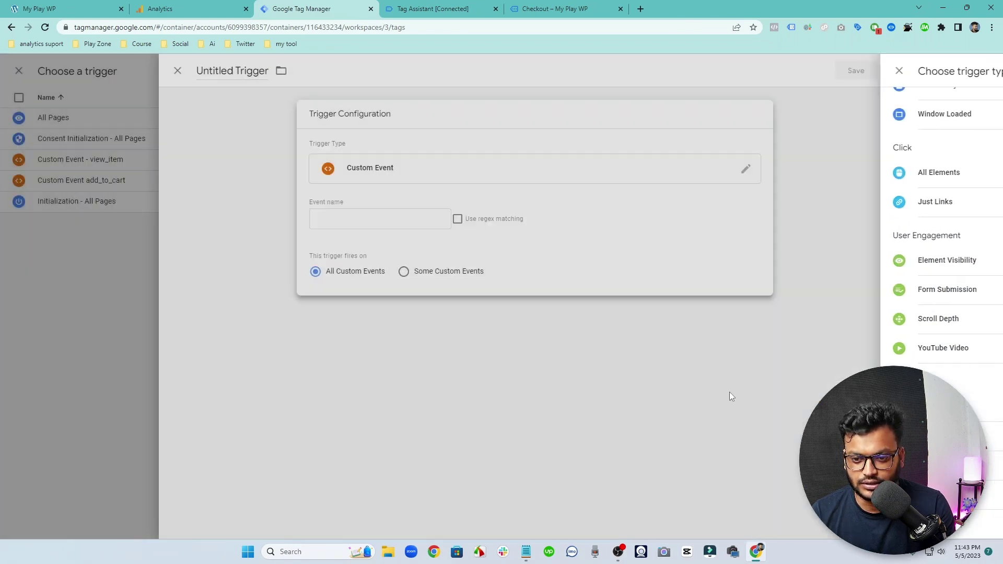
click(506, 222)
text(F)
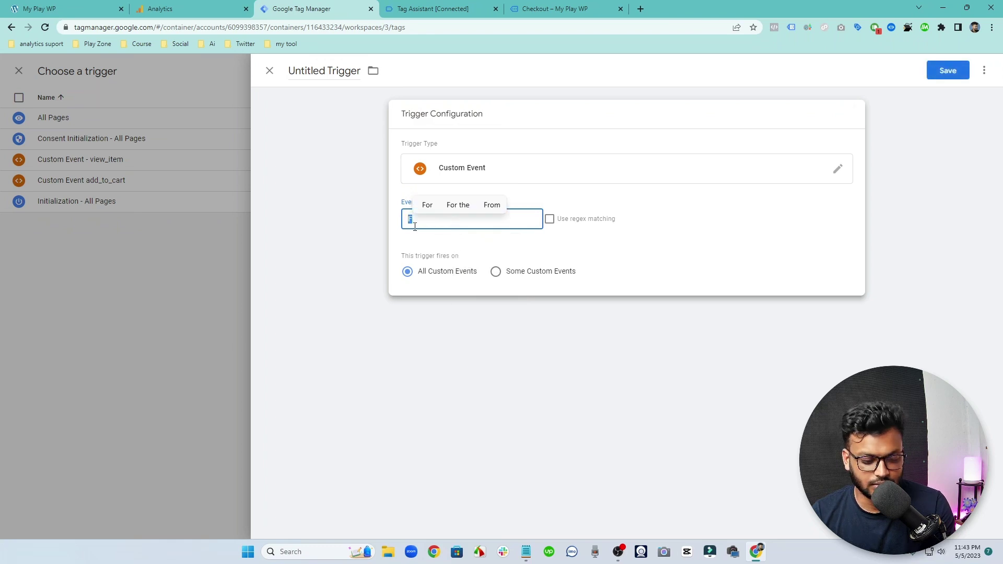
key(ctrl+v)
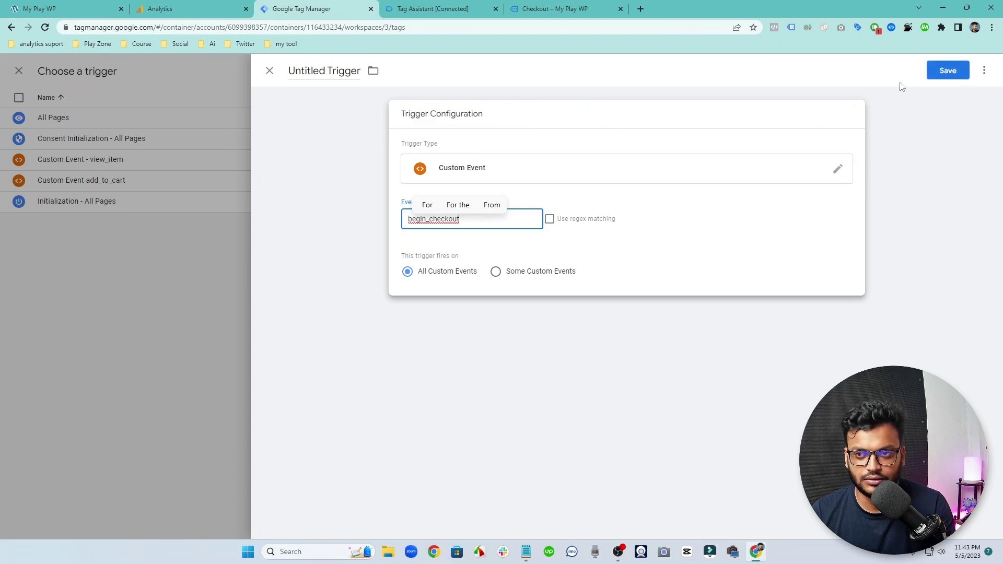
Step: Save the trigger under the name "begin_checkout"
click(944, 71)
key(ctrl+v)
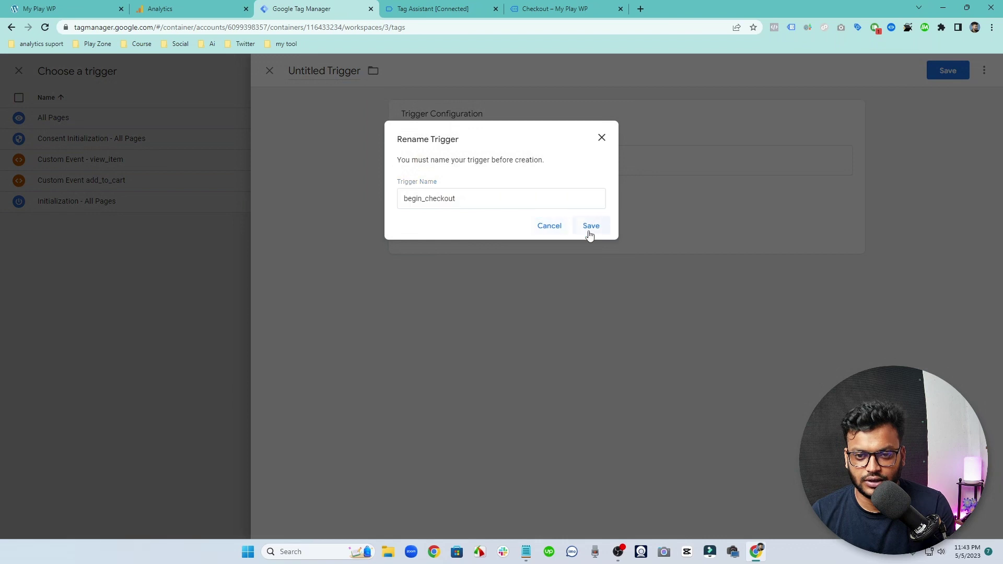
click(589, 233)
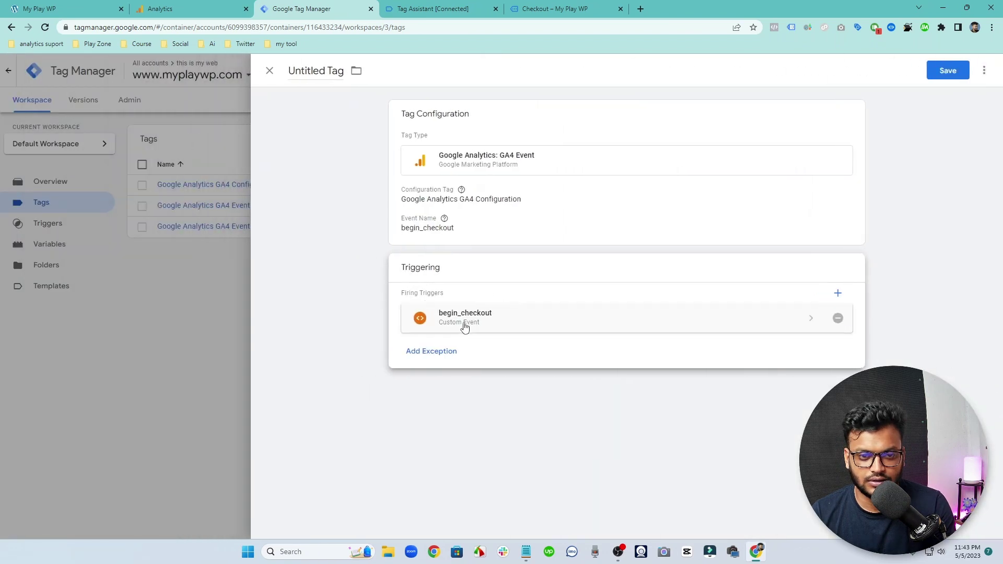
Step: Add an event parameter named items, copied from the begin_checkout event in Tag Assistant, with the value {{items variable}}
click(528, 226)
click(446, 296)
click(442, 336)
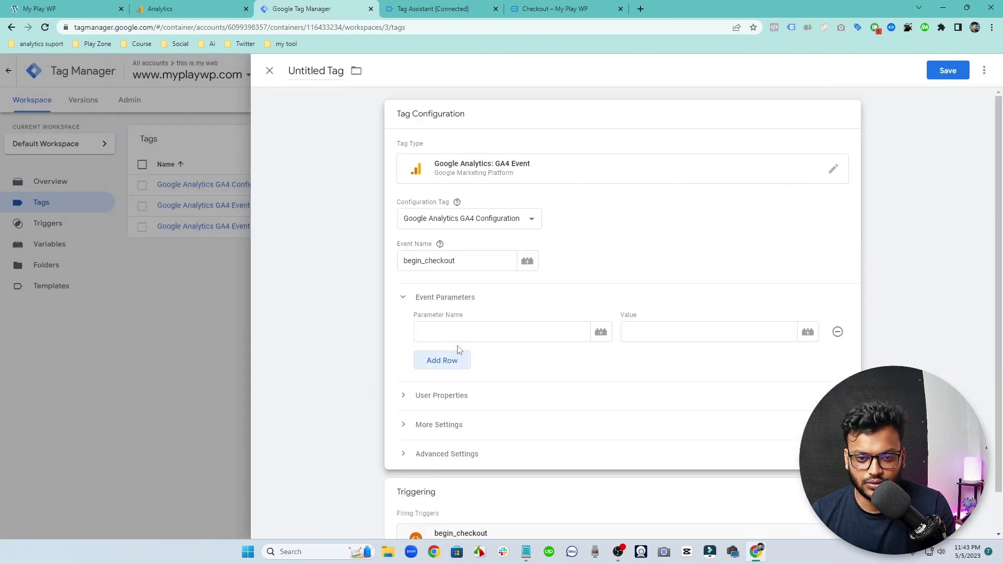
click(466, 329)
click(428, 9)
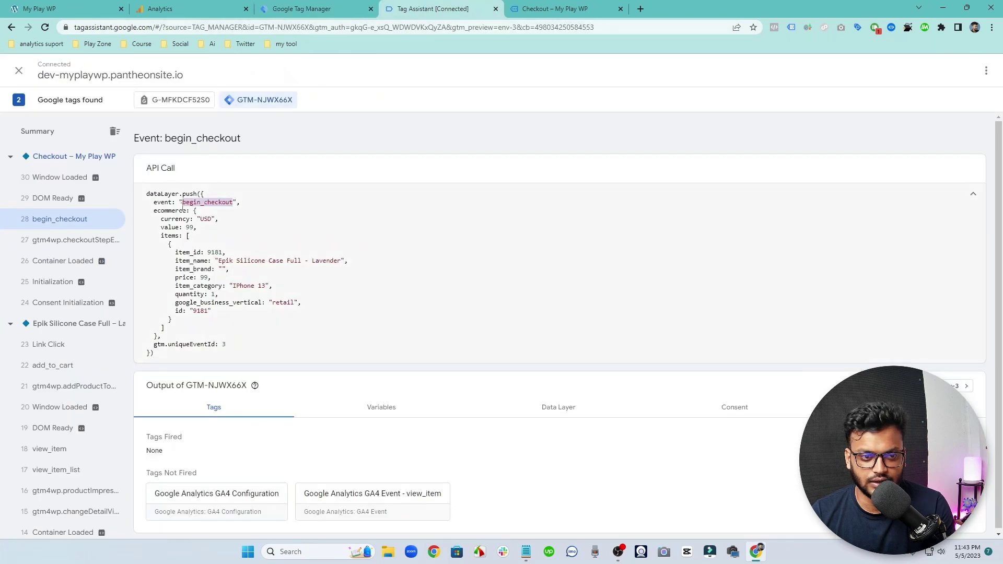
double_click(173, 236)
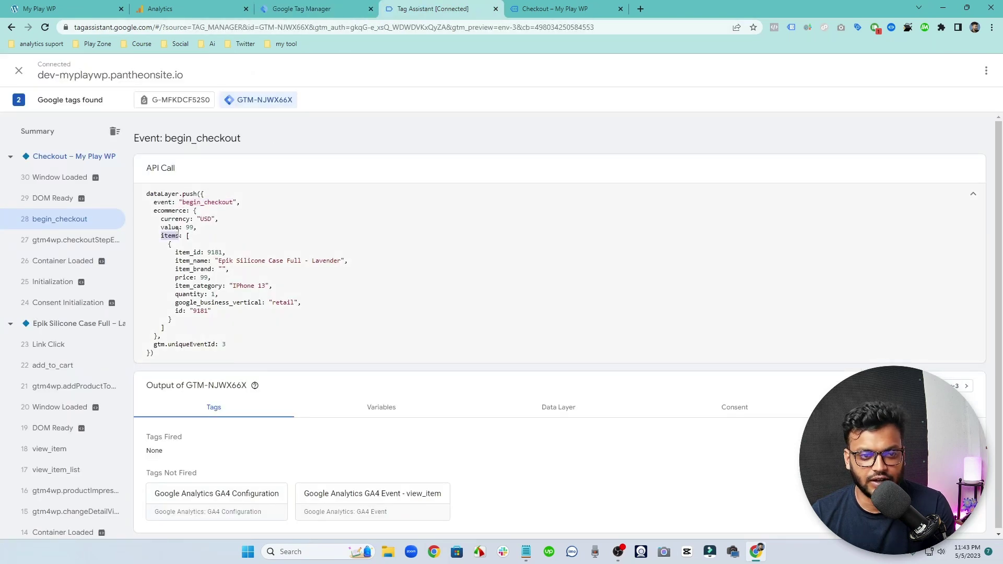
click(313, 9)
click(477, 336)
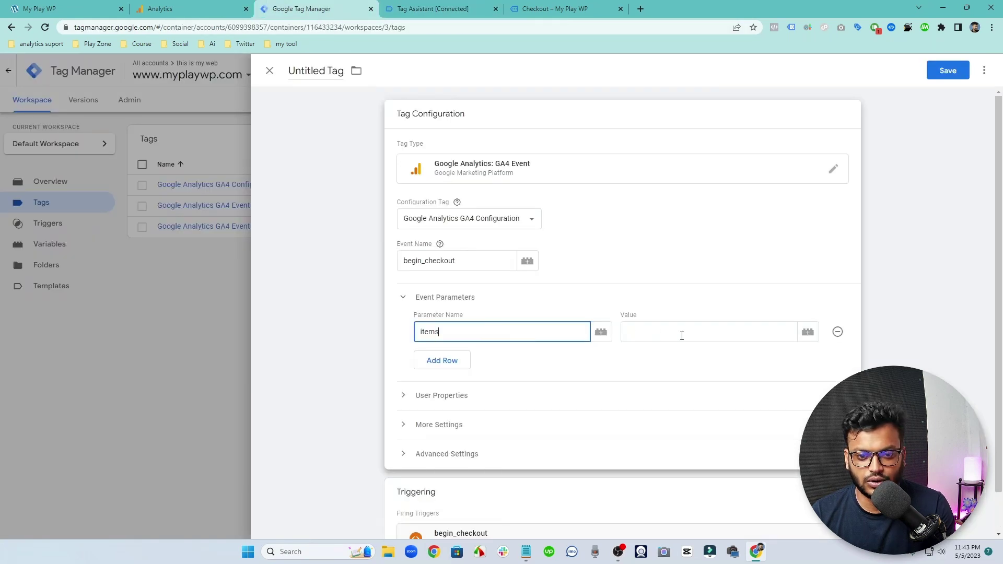
click(808, 332)
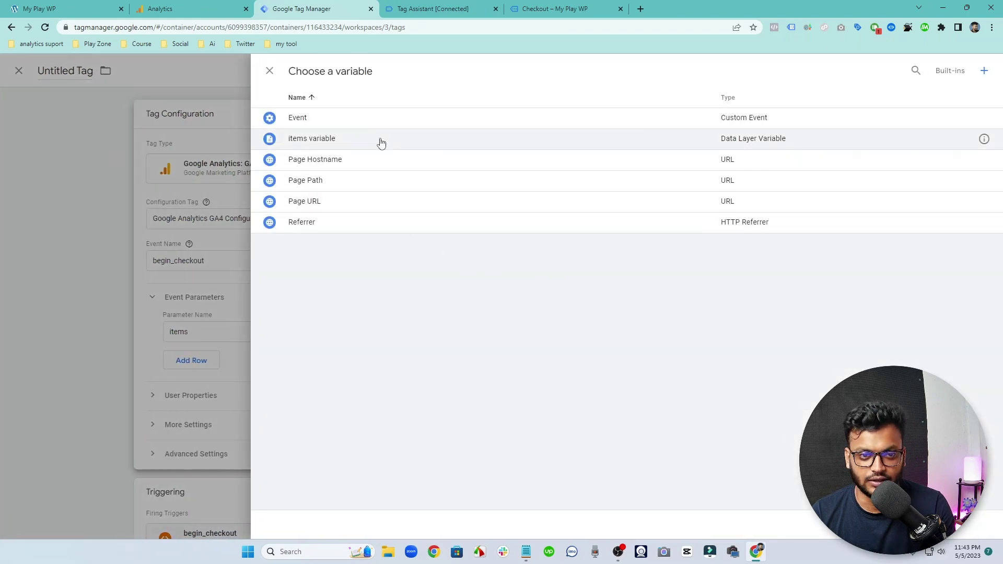
click(371, 140)
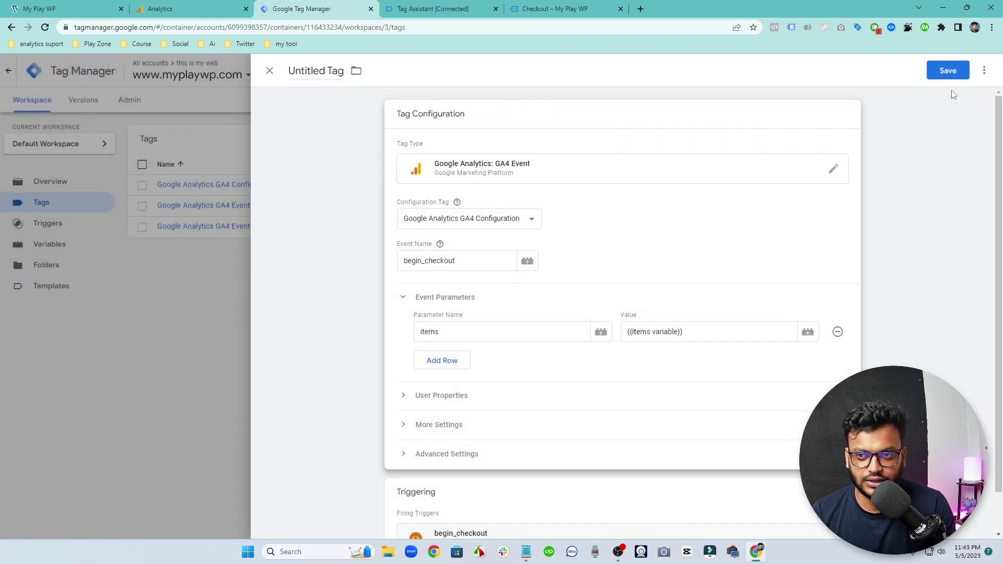
Step: Save the tag under the name "Google Analytics GA4 Event - checkout"
click(946, 71)
click(523, 196)
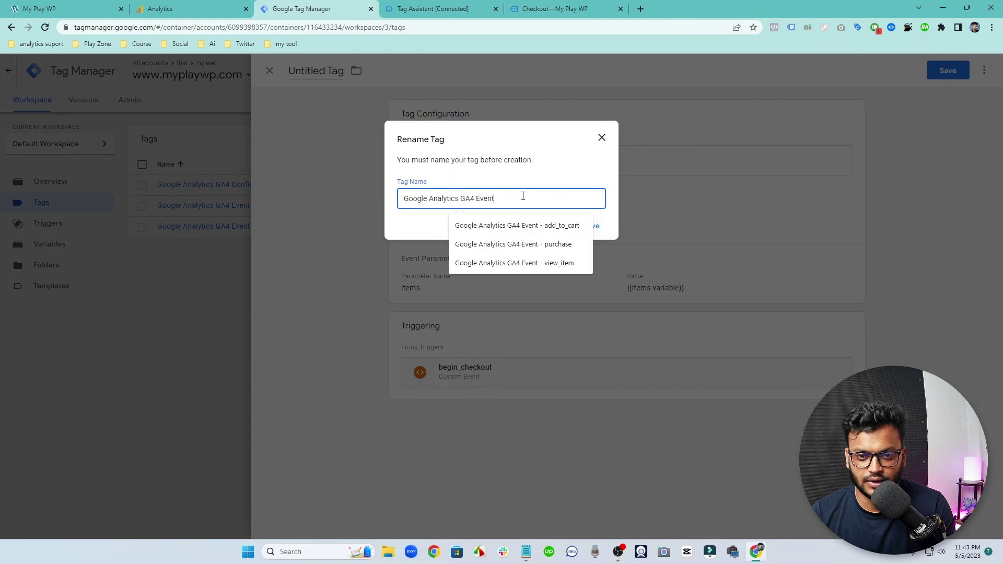
text(- ch)
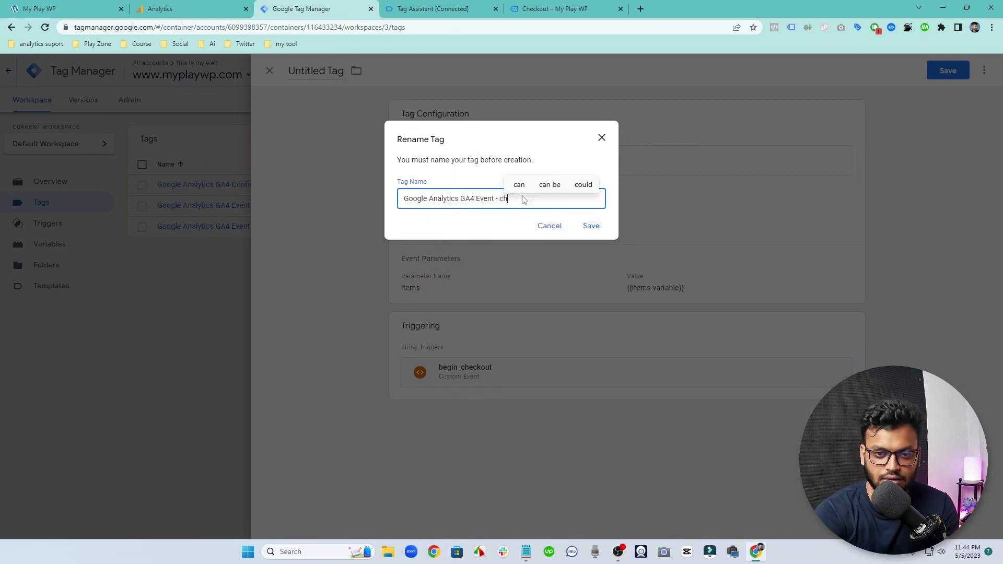
text(eckout)
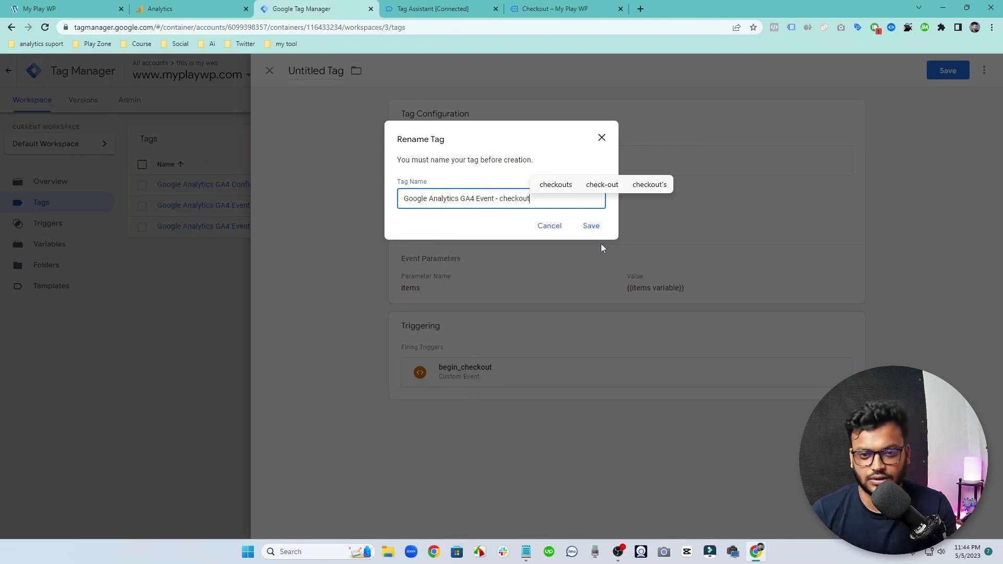
click(593, 228)
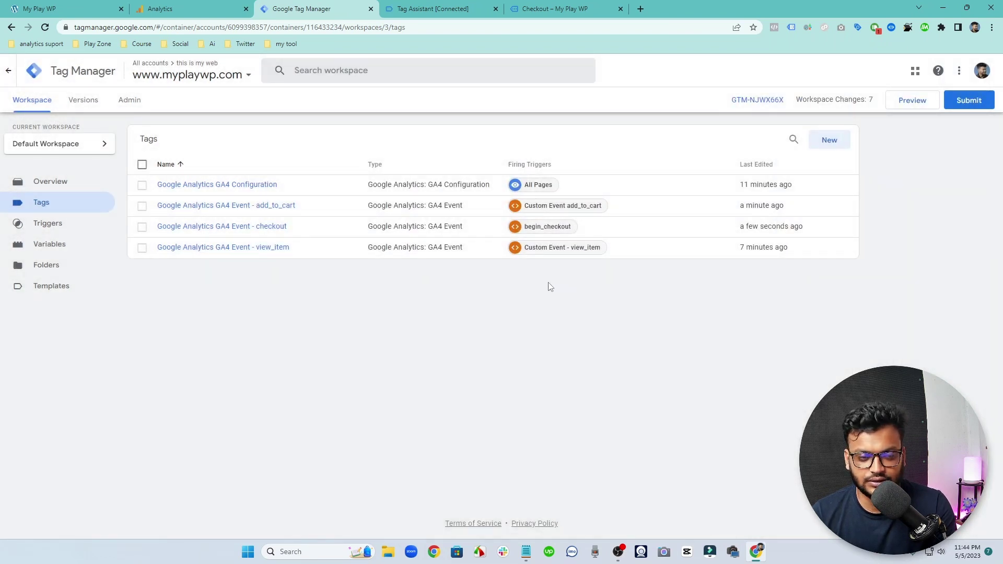
Step: Place the cash-on-delivery order in the previewed store's checkout and examine the resulting purchase event's ecommerce data in Tag Assistant
click(465, 5)
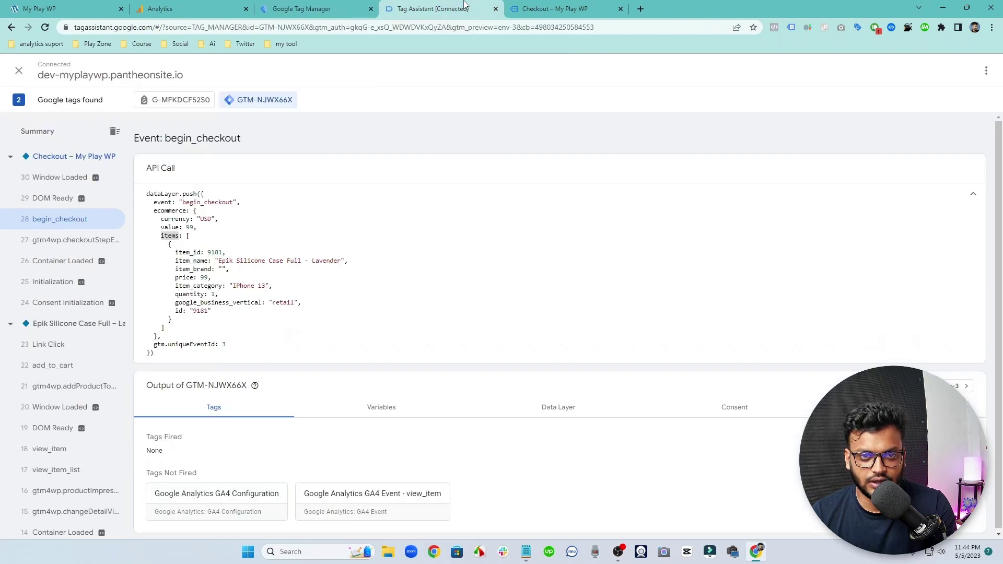
click(557, 6)
scroll(513, 255, down, 20)
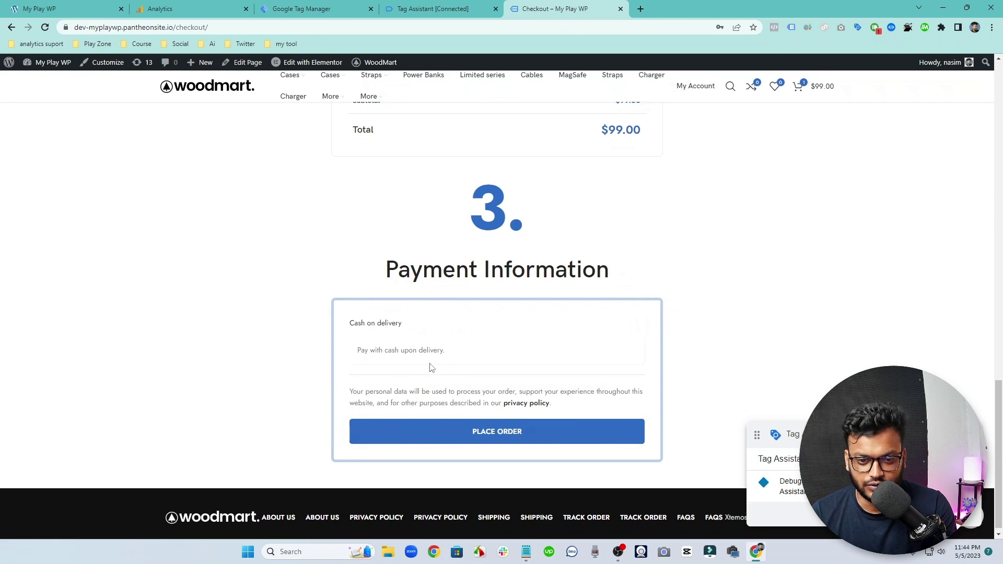
click(495, 433)
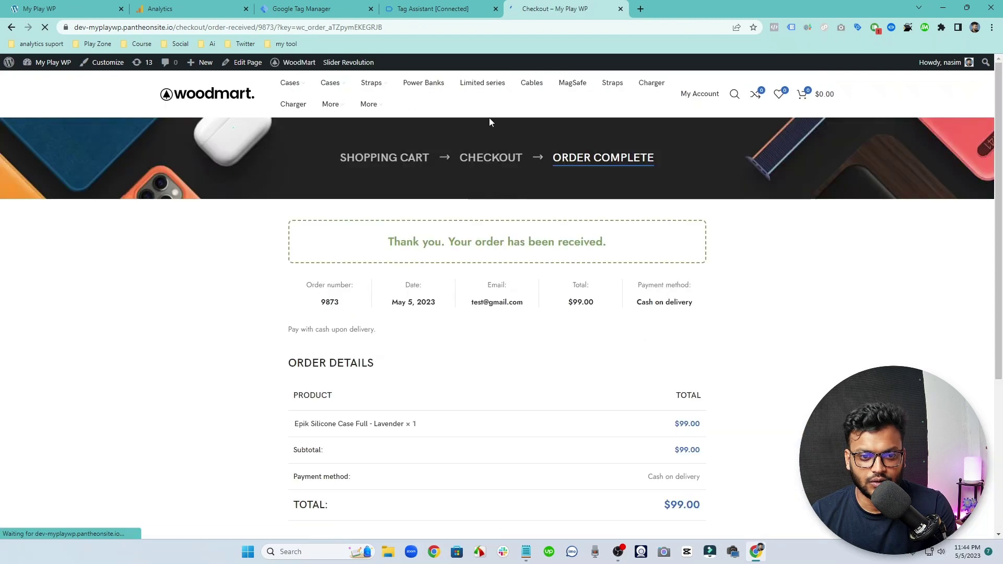
click(457, 5)
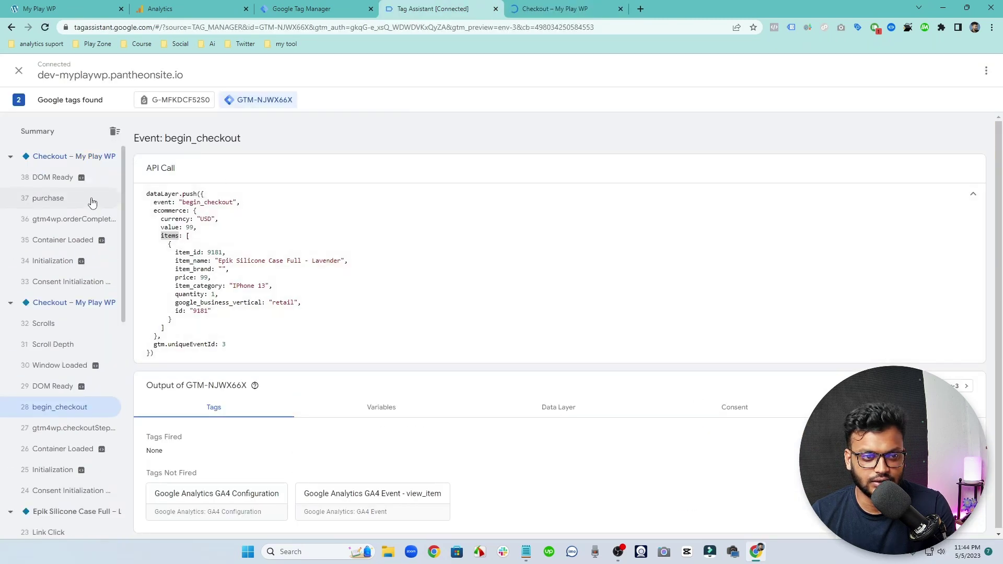
click(89, 214)
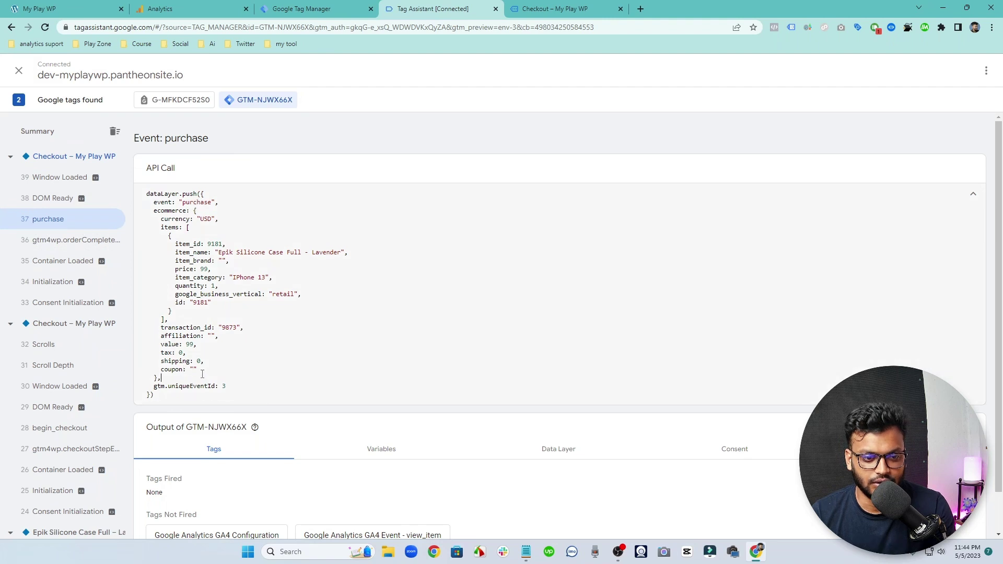
drag(203, 374, 158, 214)
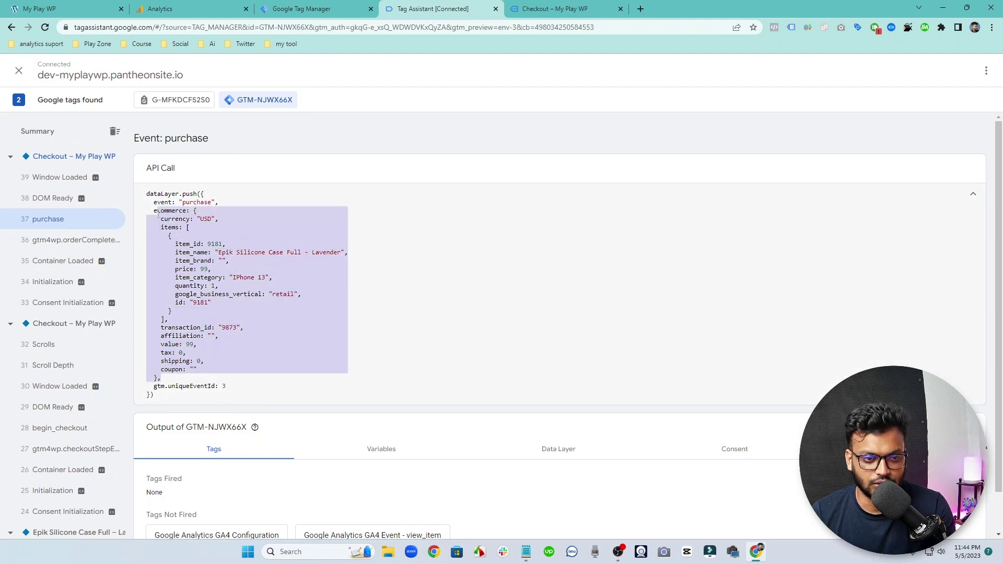
click(207, 228)
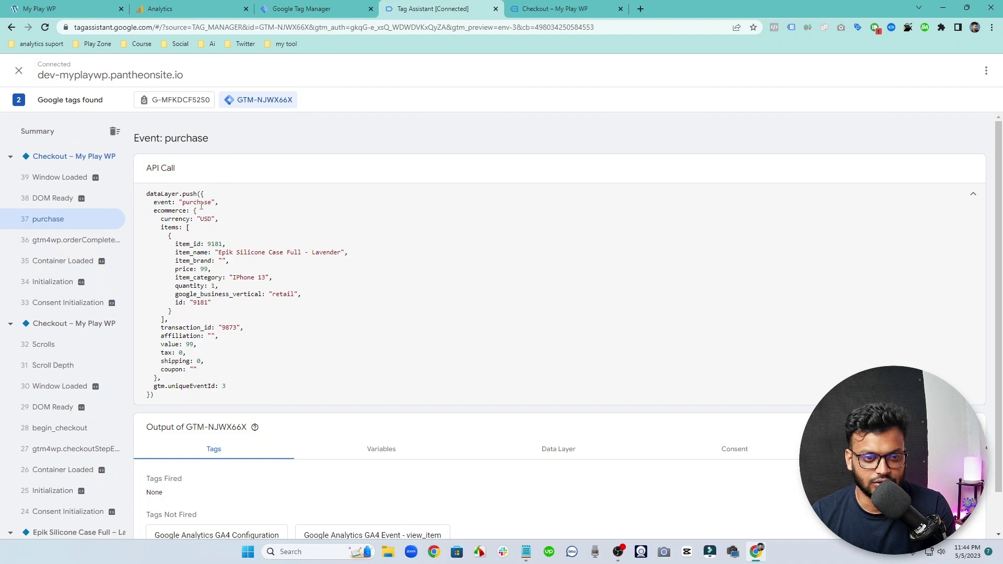
Step: Create another GA4 Event tag with the Google Analytics GA4 Configuration tag and the event name purchase, taken from Tag Assistant
double_click(200, 203)
click(298, 7)
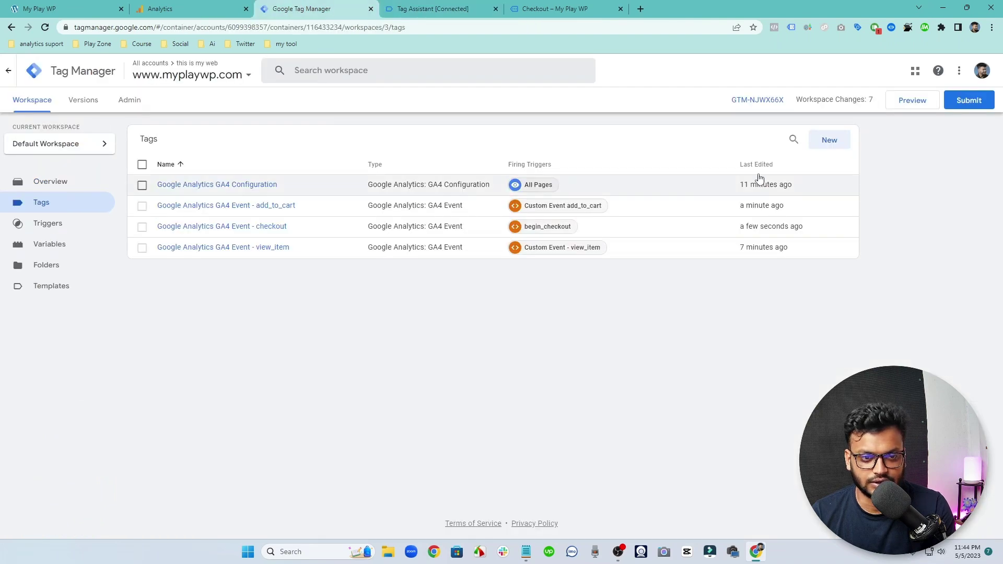
click(820, 138)
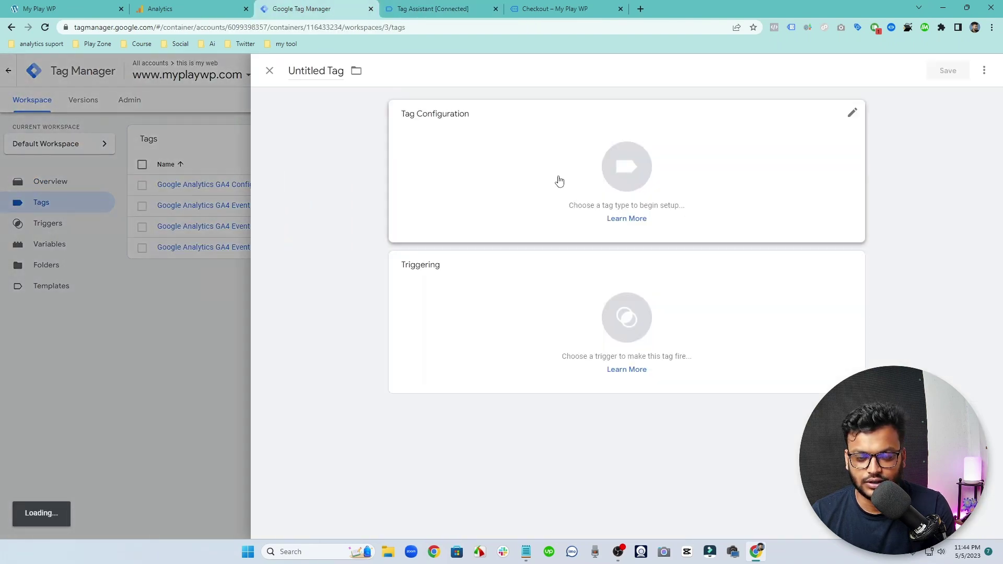
click(617, 171)
click(754, 205)
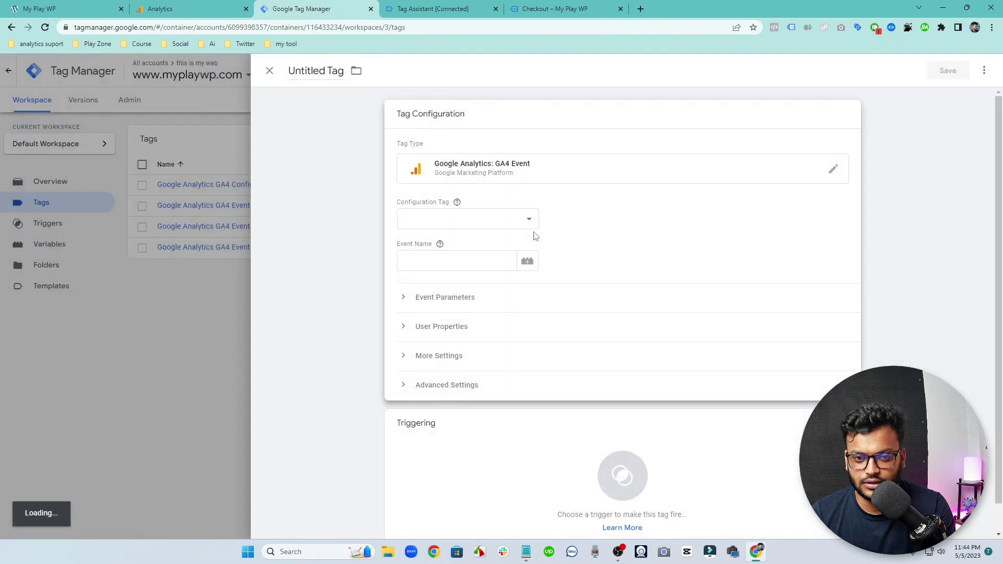
click(522, 220)
click(482, 252)
click(483, 259)
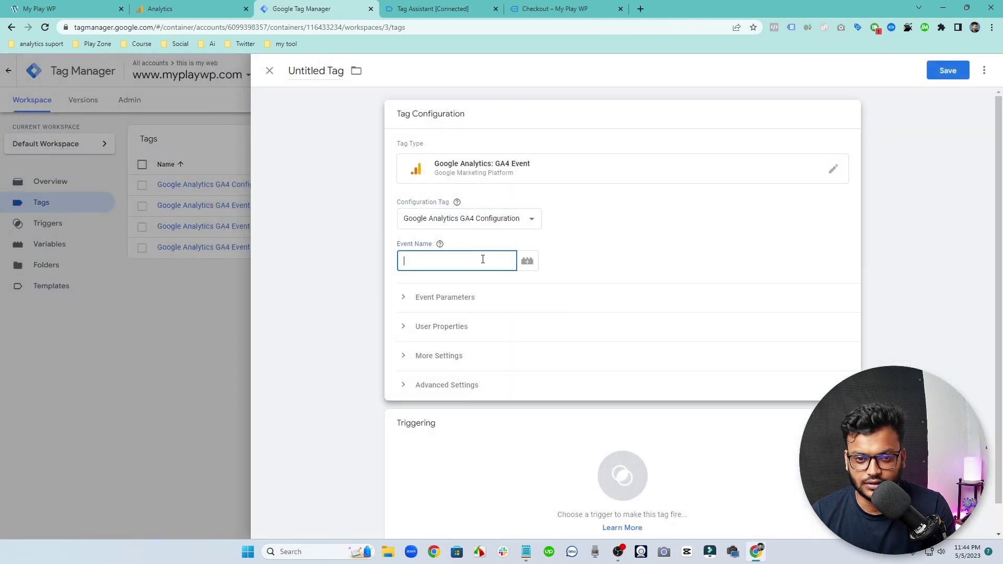
text(purchase)
Step: Add five empty event parameter rows to the purchase tag
click(445, 298)
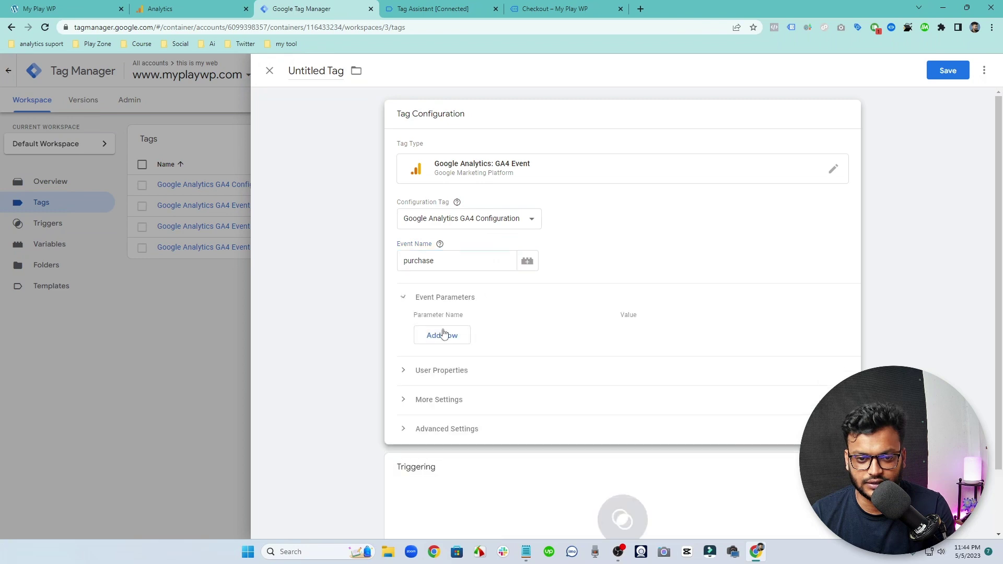
click(442, 334)
click(442, 366)
click(438, 390)
click(439, 415)
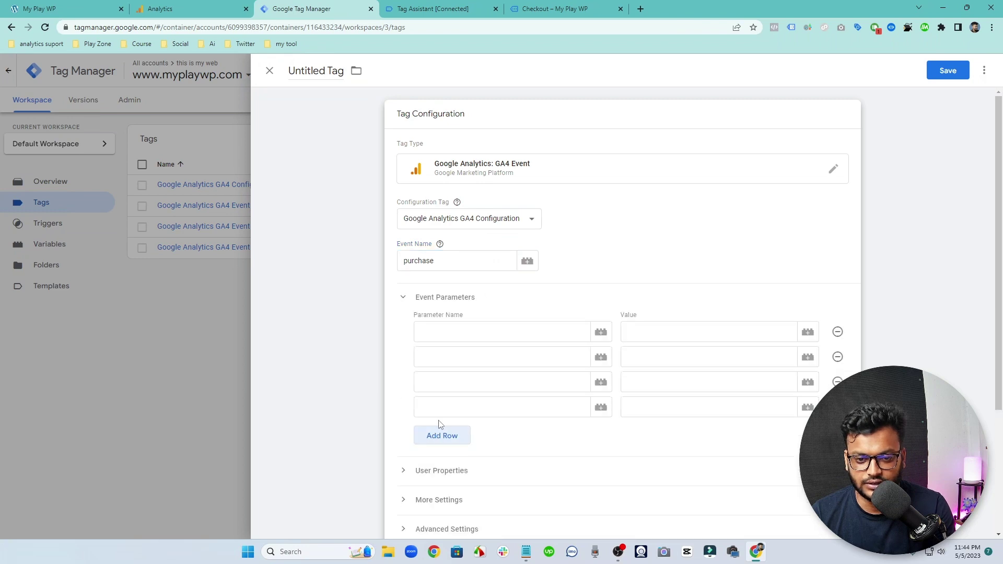
click(440, 442)
Step: Create a Custom Event trigger with the event name purchase, save it as purchase, and attach it to the untitled purchase tag
scroll(470, 408, down, 4)
click(475, 435)
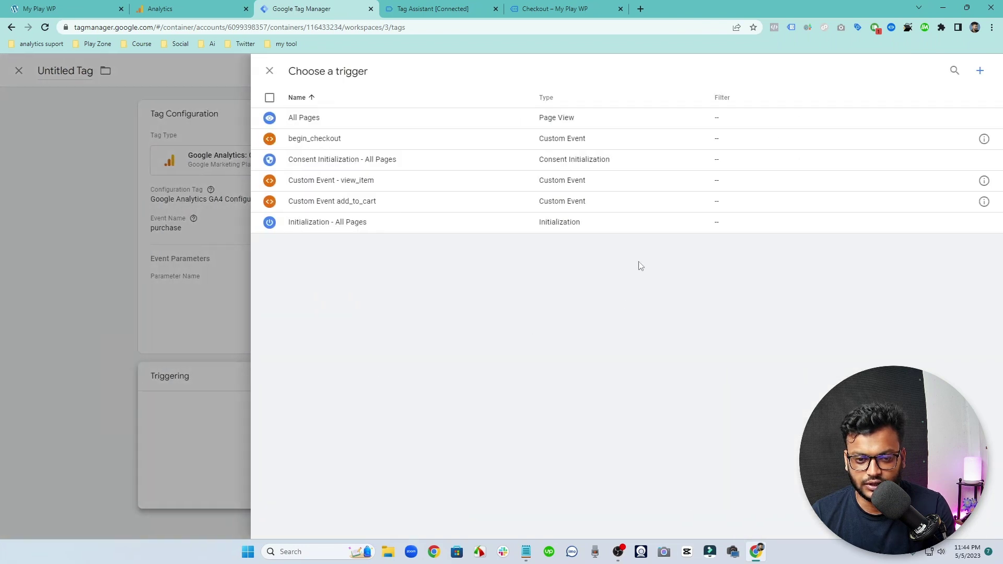
click(980, 70)
click(703, 187)
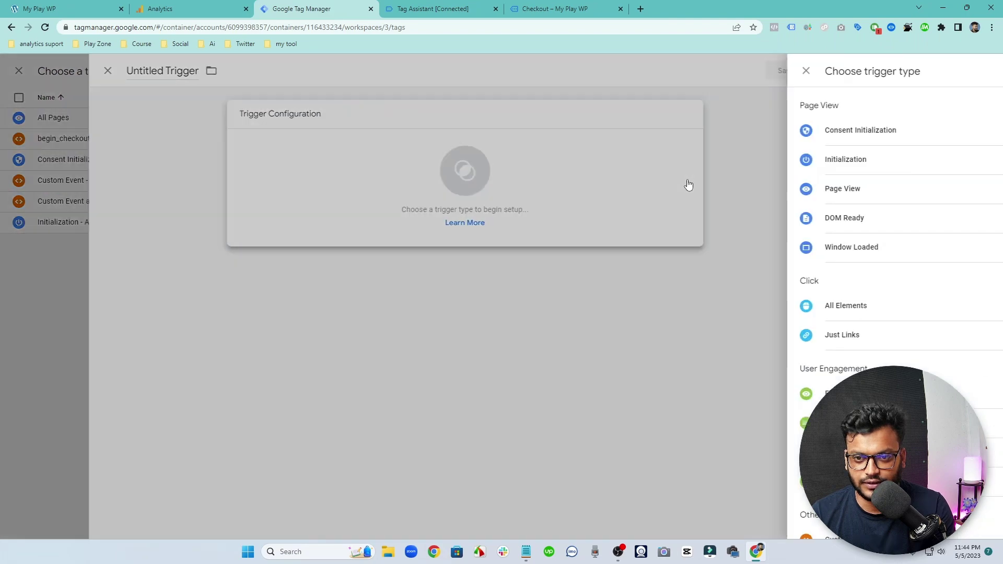
scroll(721, 412, down, 3)
click(726, 407)
click(508, 221)
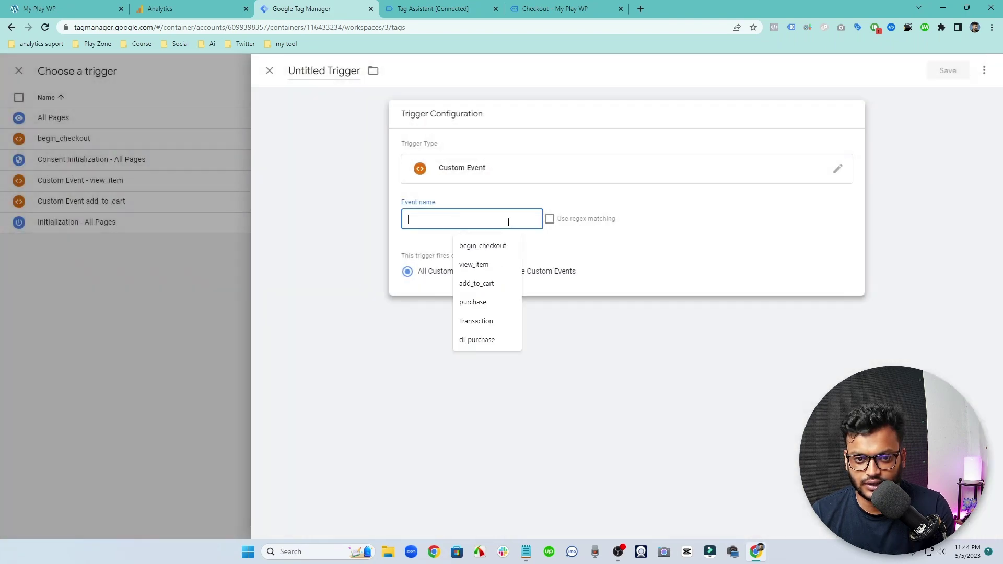
text(purchase)
click(947, 71)
text(purchase)
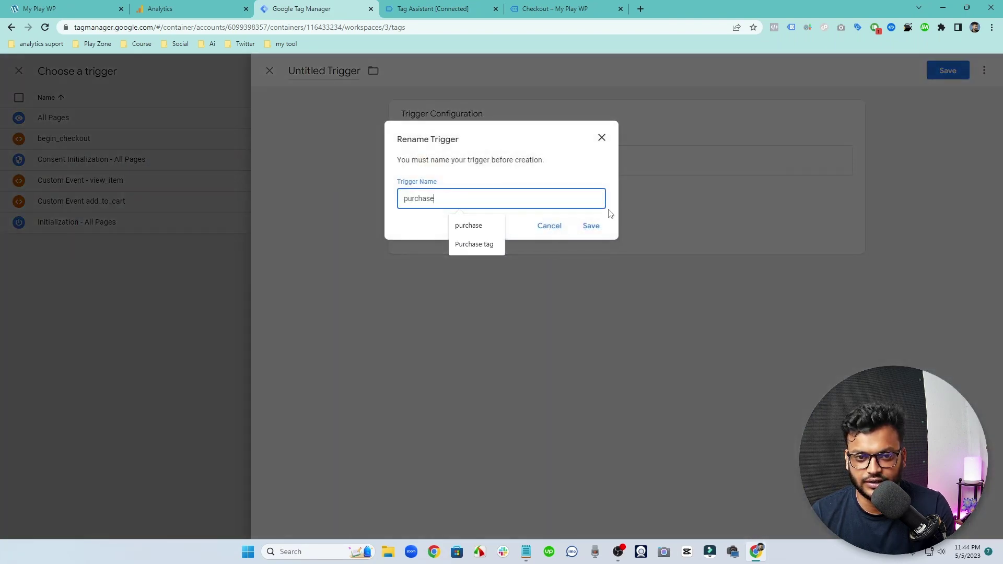
click(591, 225)
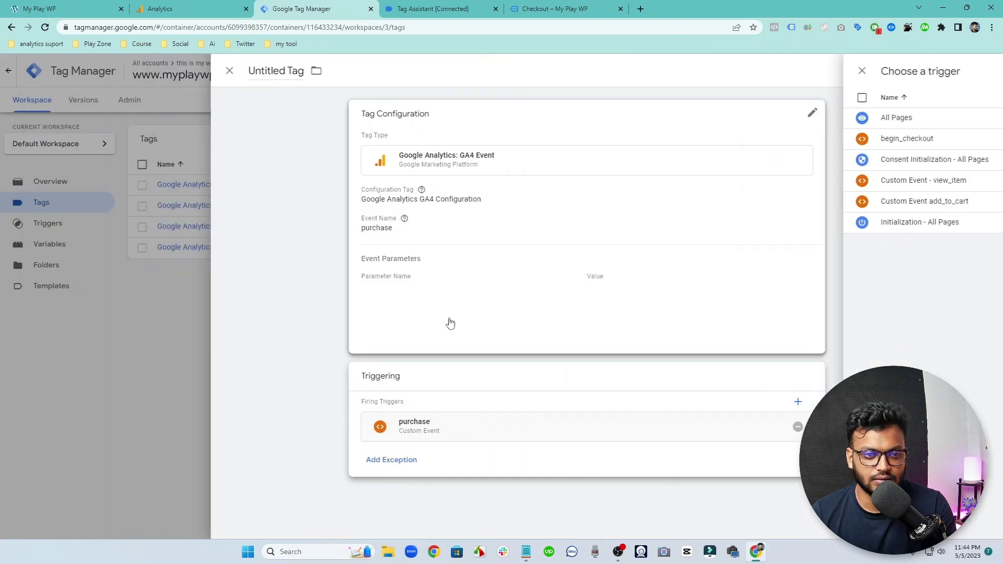
Step: Fill the first event parameter row with the name items, copied from Tag Assistant, and the items variable as its value
click(491, 332)
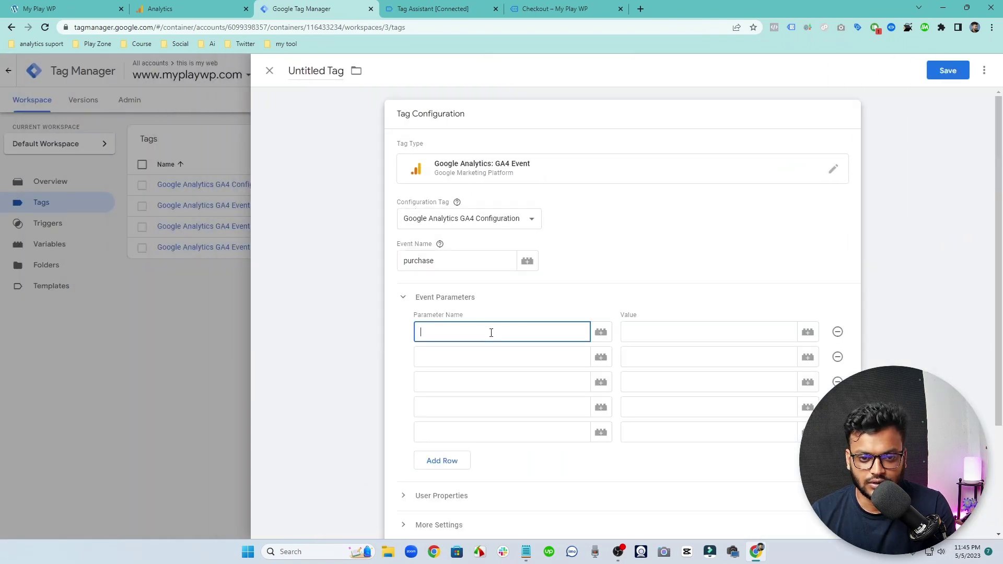
click(427, 7)
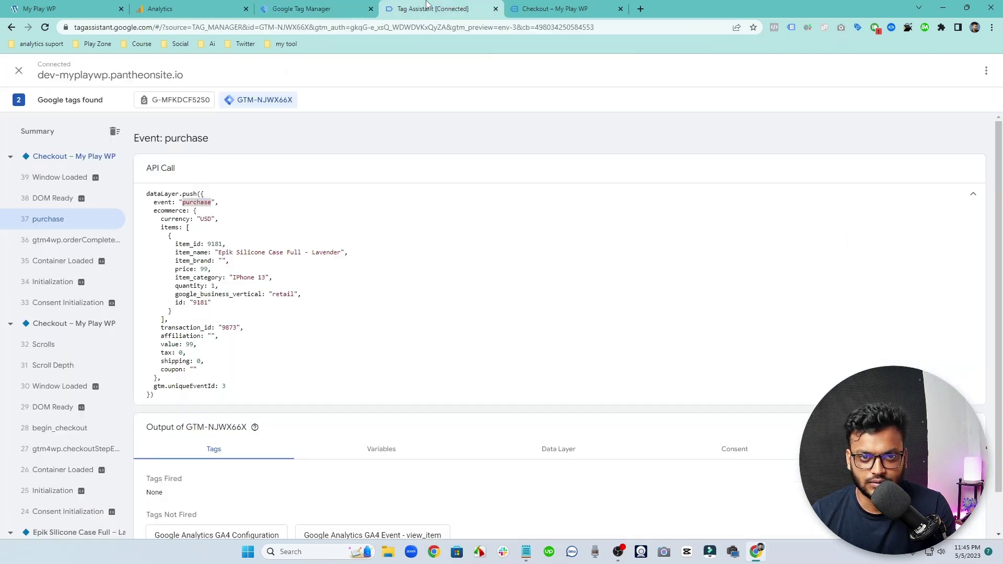
double_click(172, 228)
key(ctrl+c)
click(309, 8)
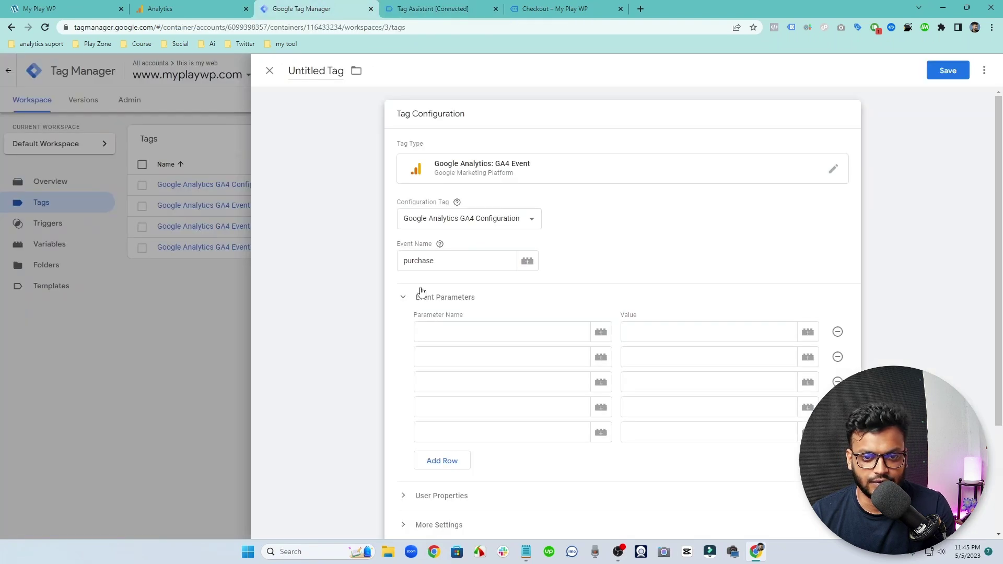
click(448, 340)
key(ctrl+v)
click(628, 326)
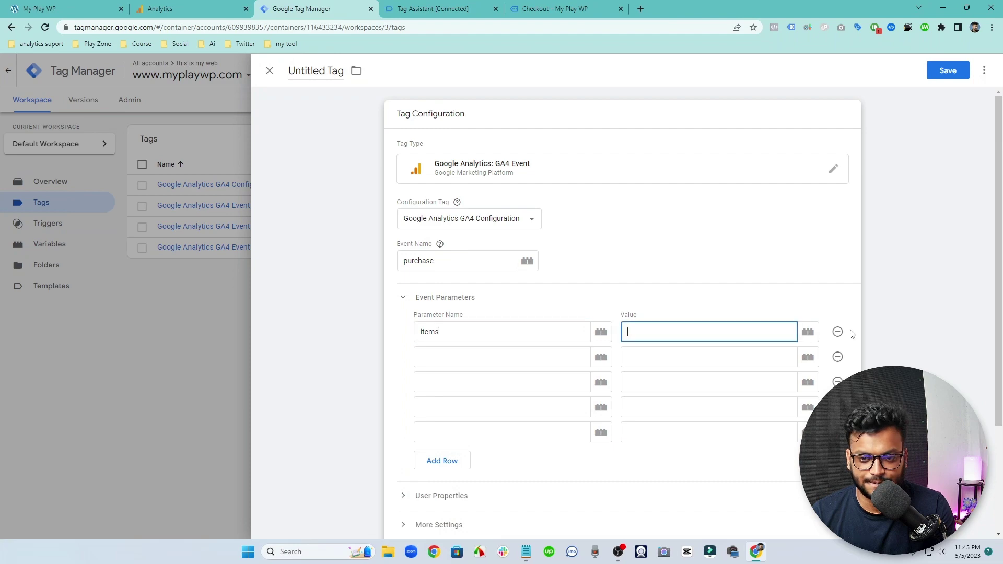
click(807, 331)
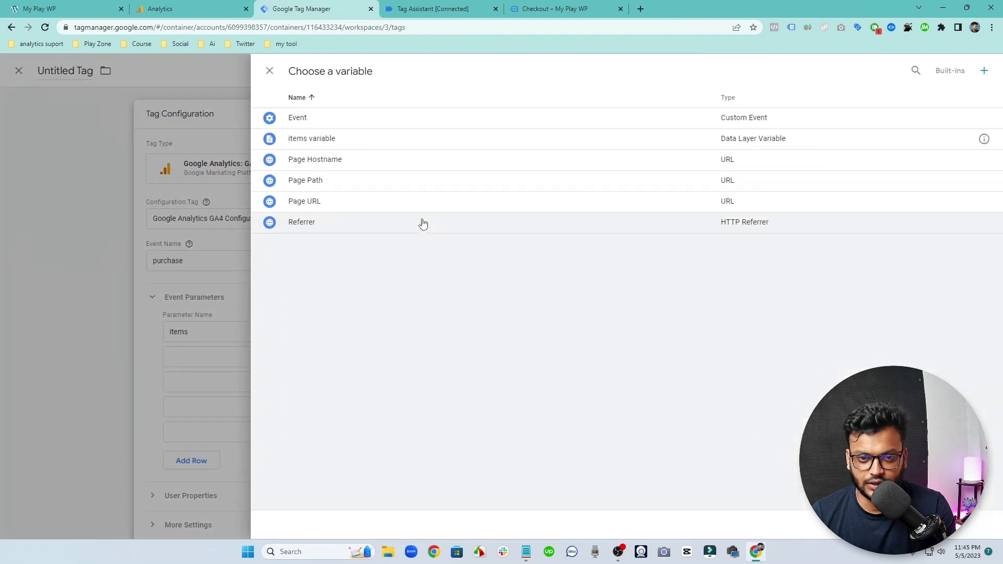
click(336, 141)
Step: Name the second event parameter currency, copied from the purchase event's data in Tag Assistant
click(499, 351)
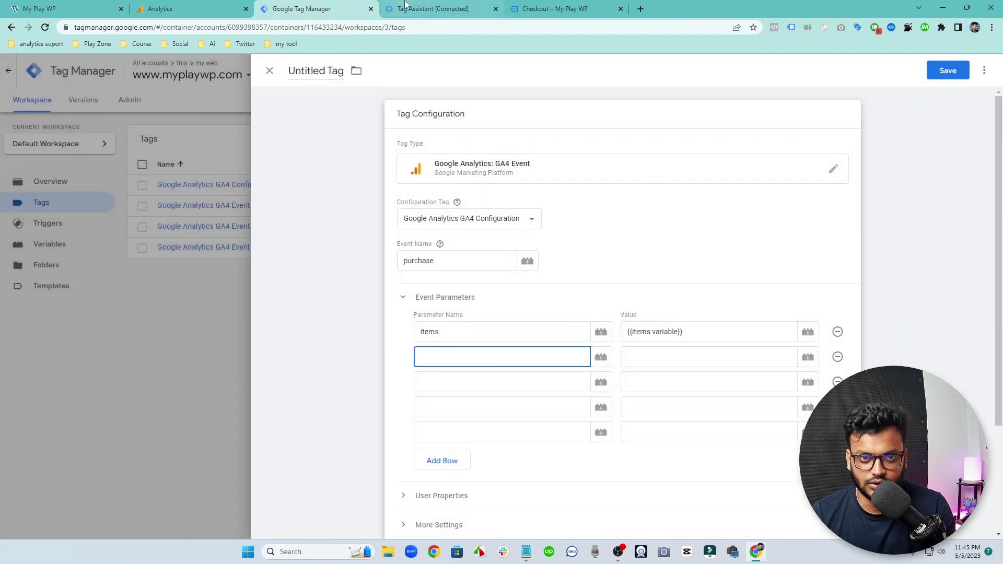
click(432, 9)
double_click(175, 219)
key(ctrl+c)
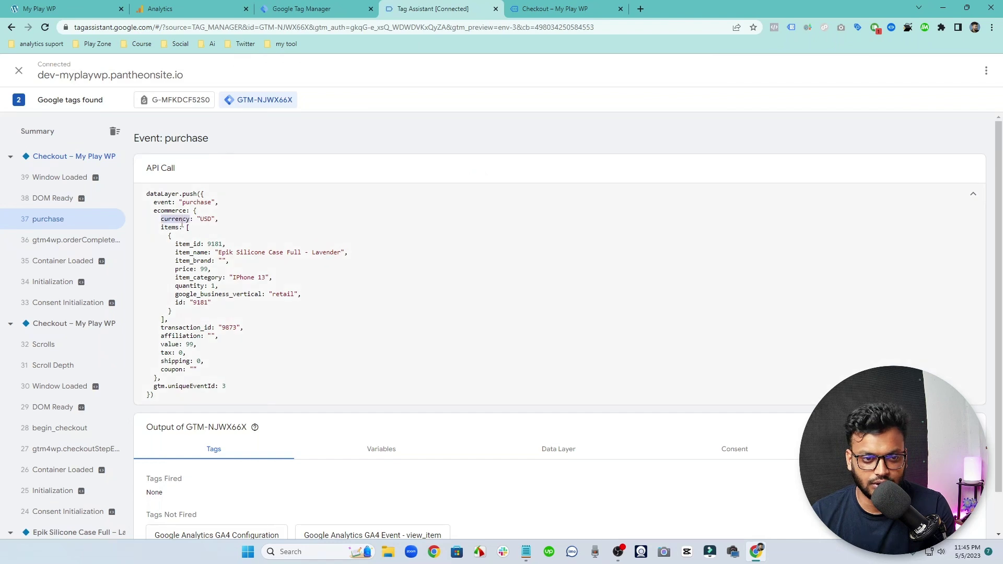
click(285, 10)
key(ctrl+v)
Step: Compose the path ecommerce.currency in the currency row's value from the names in Tag Assistant, and cut it out for reuse
click(688, 359)
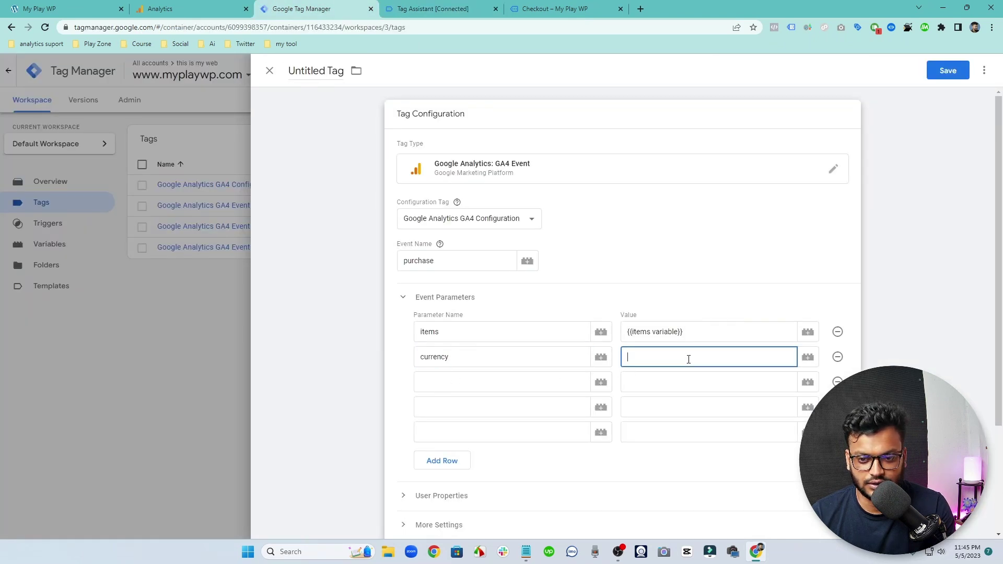
click(241, 6)
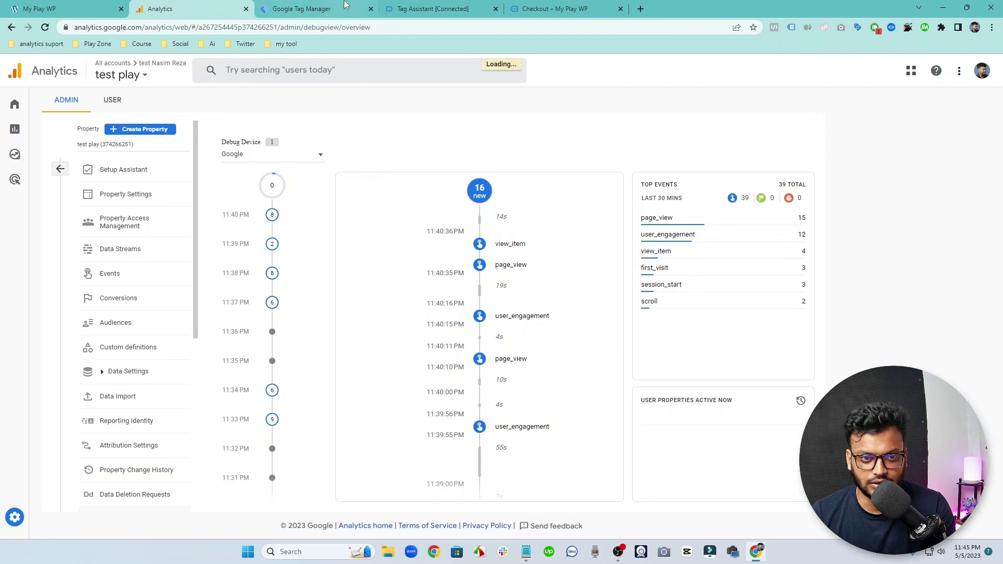
click(347, 6)
click(426, 7)
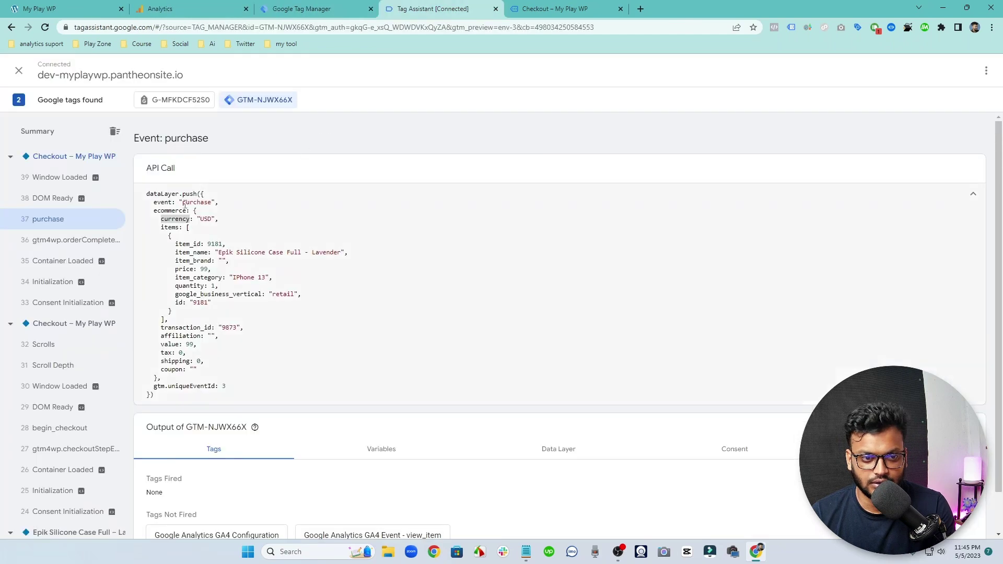
click(320, 10)
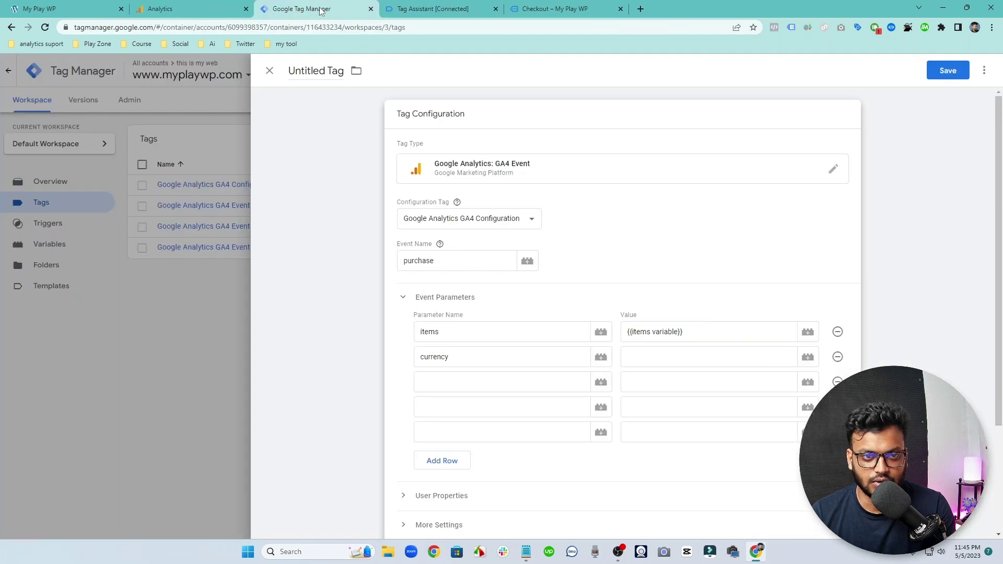
click(666, 358)
key(ctrl+v)
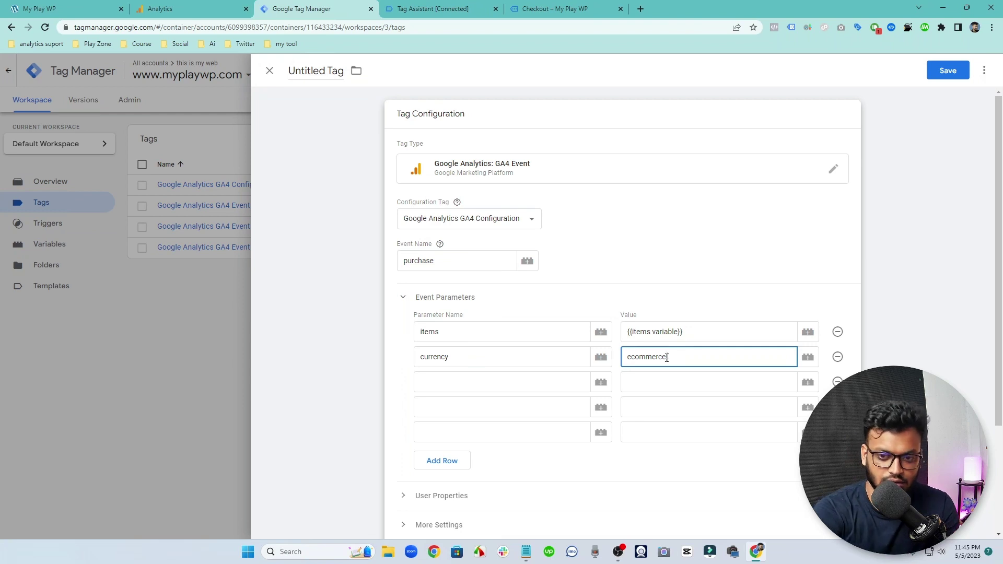
click(434, 8)
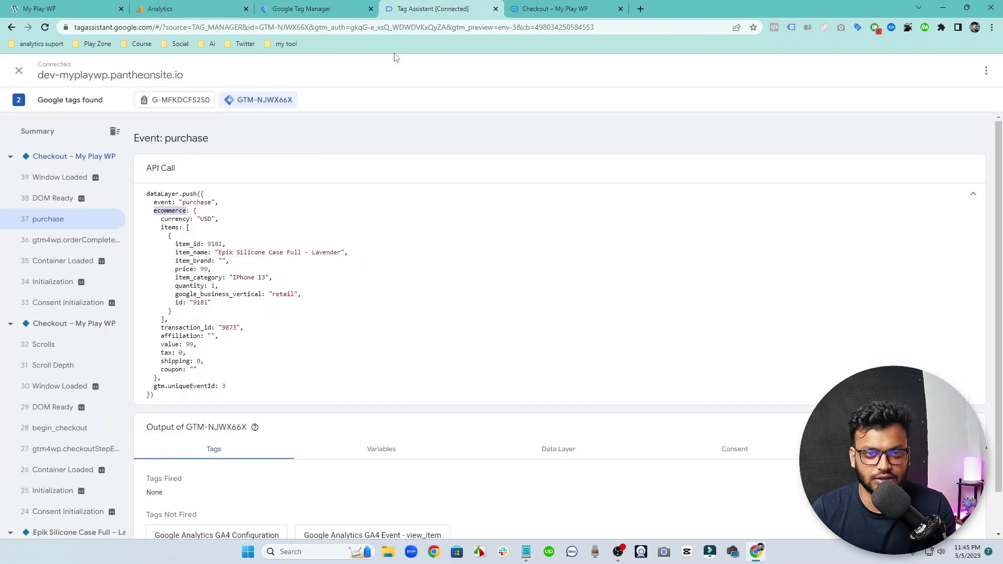
click(366, 6)
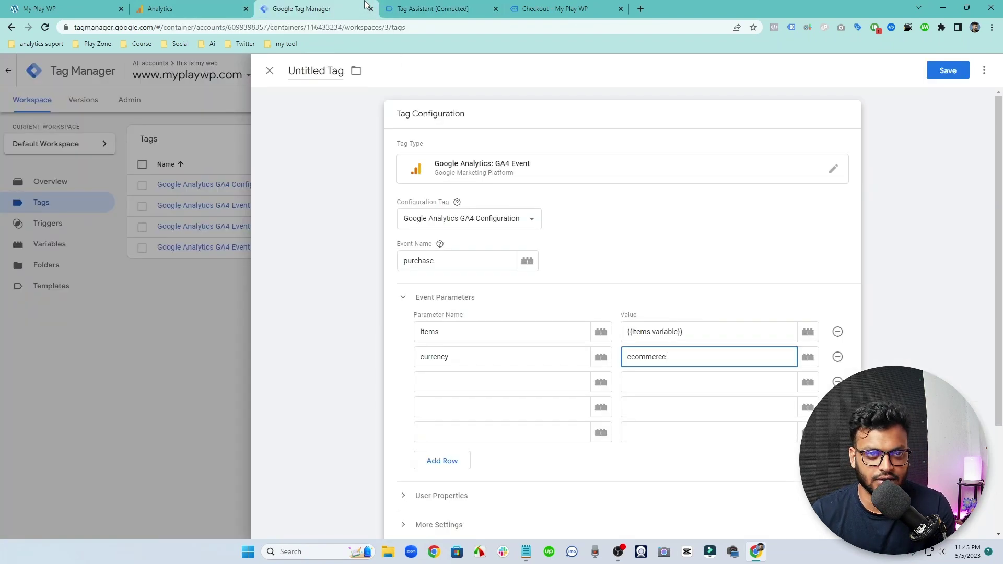
key(ctrl+v)
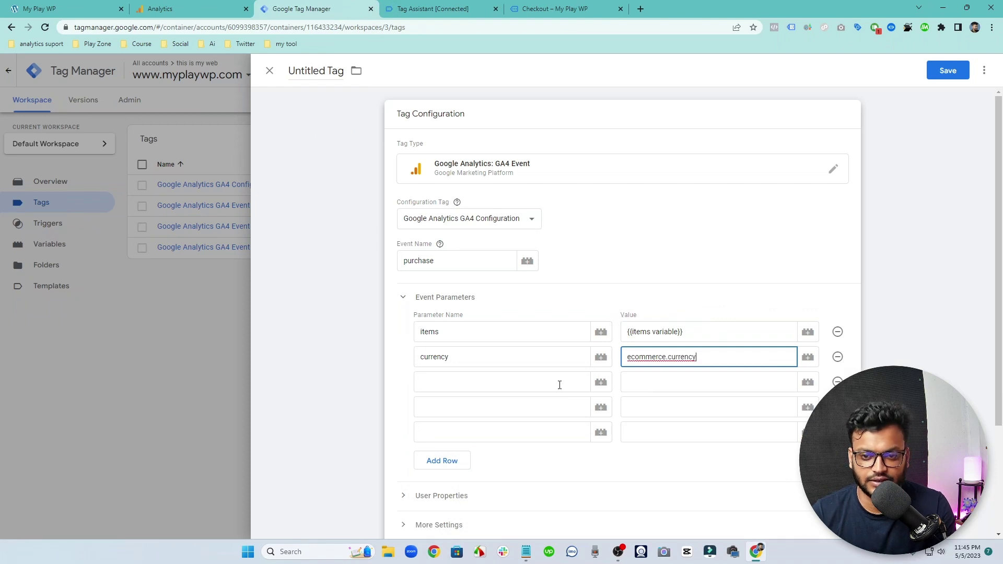
triple_click(741, 357)
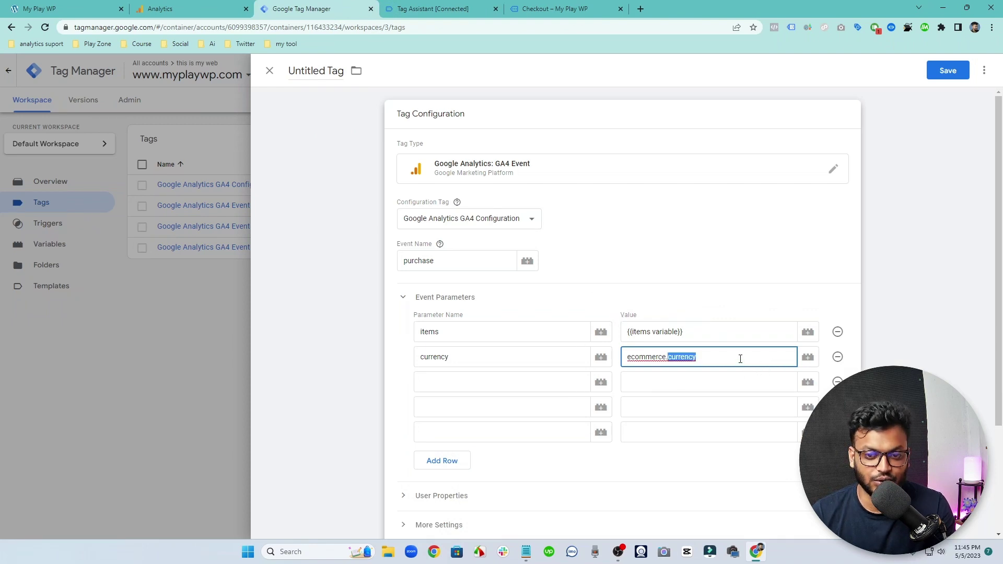
key(BackSpace)
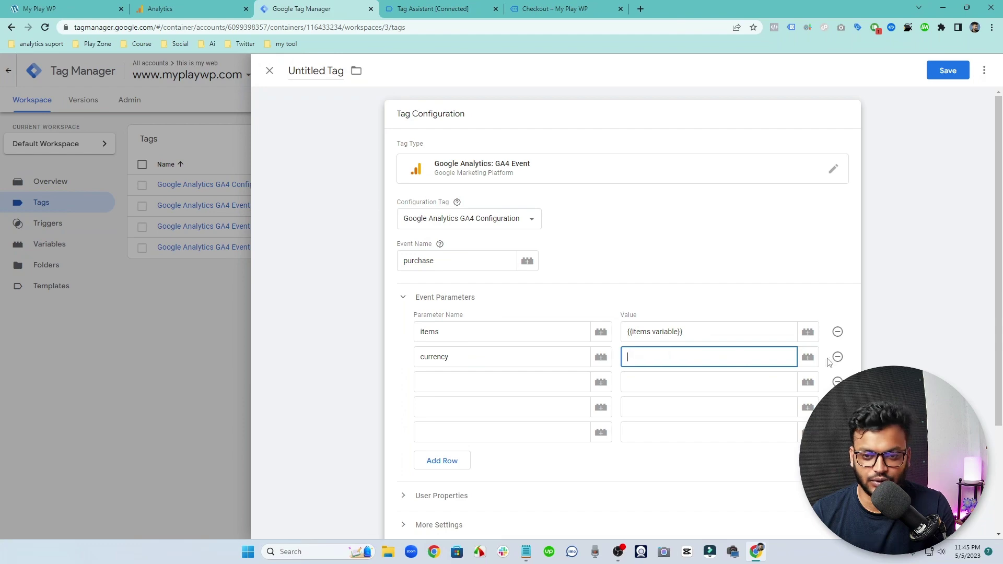
Step: Create a Data Layer Variable for ecommerce.currency, saved as "Data Layer Variable ecommerce.currency", as the currency parameter's value
click(808, 357)
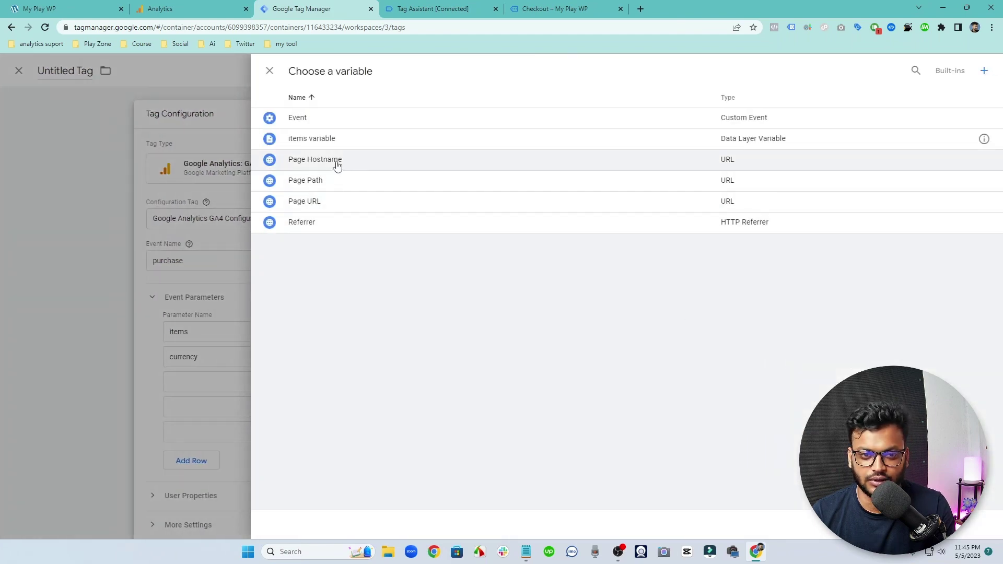
click(983, 70)
click(732, 153)
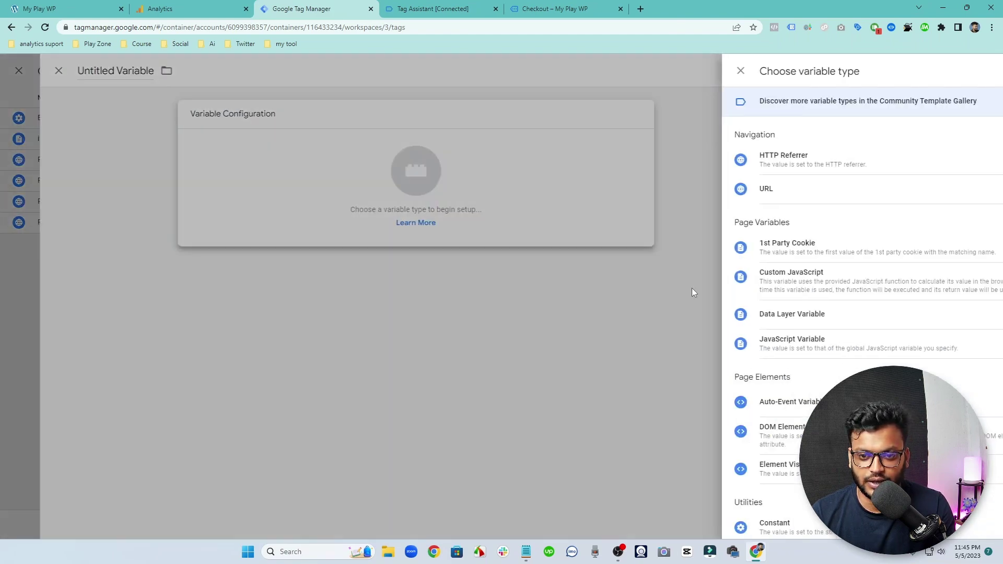
click(728, 315)
click(479, 218)
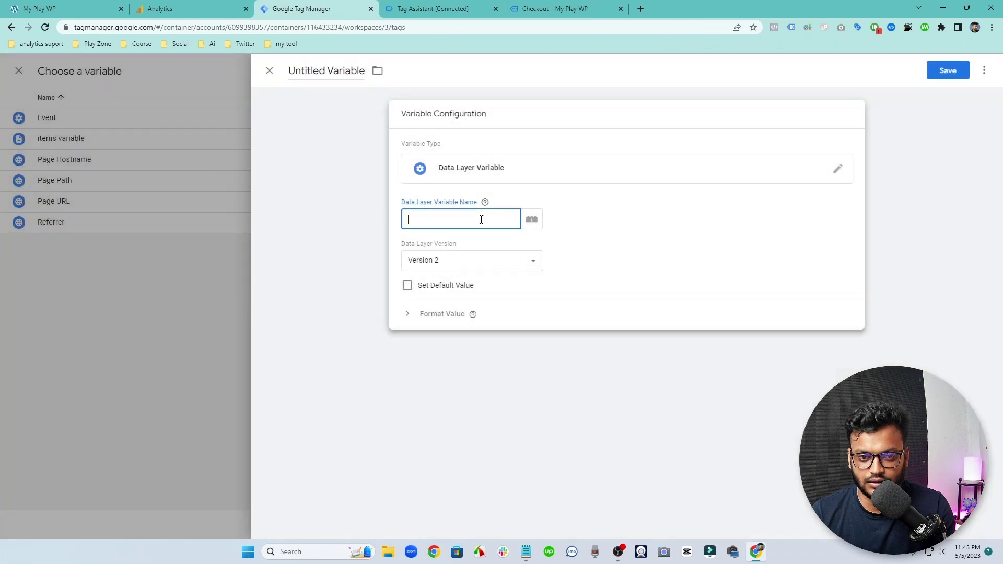
key(ctrl+v)
click(948, 71)
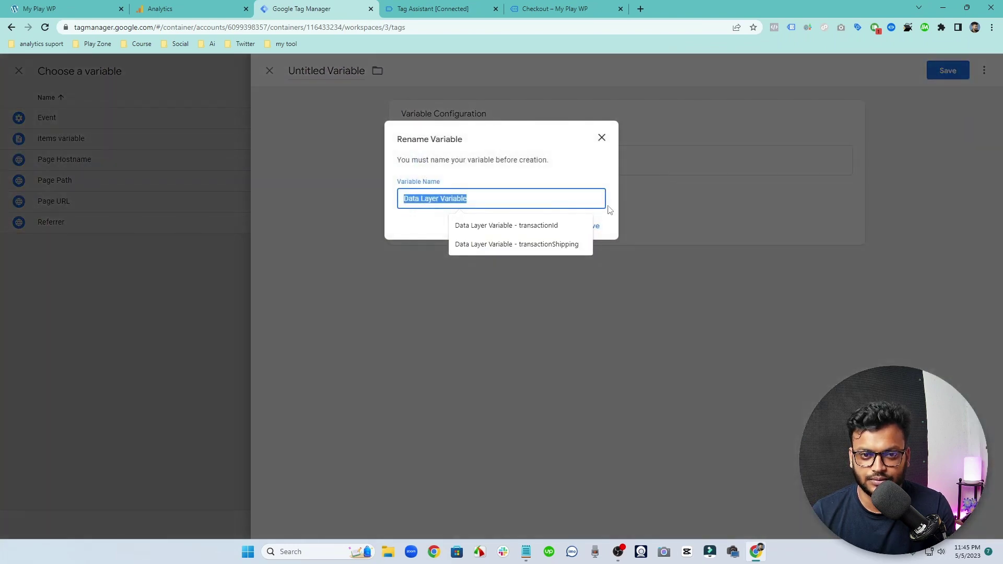
click(521, 202)
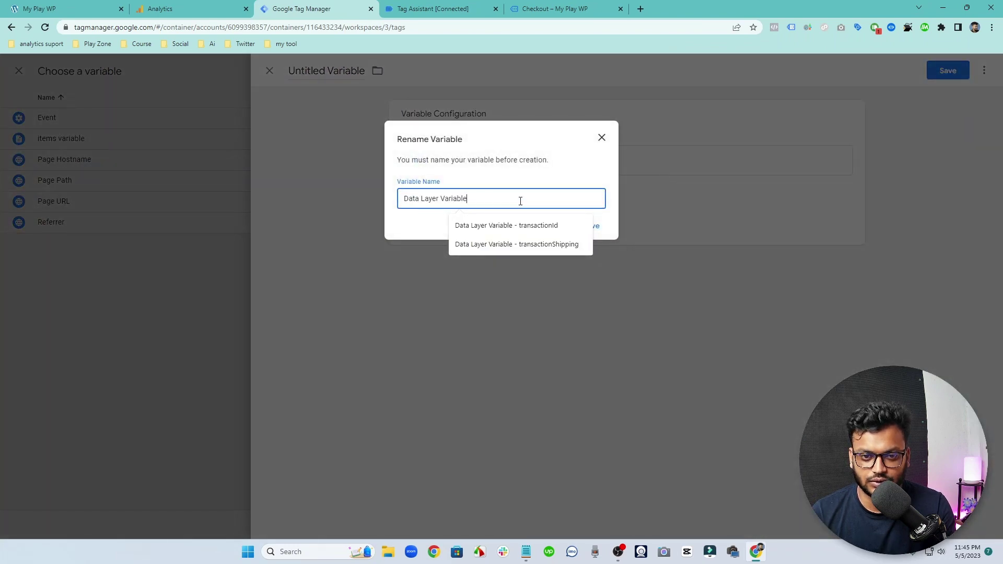
key(ctrl+v)
click(594, 225)
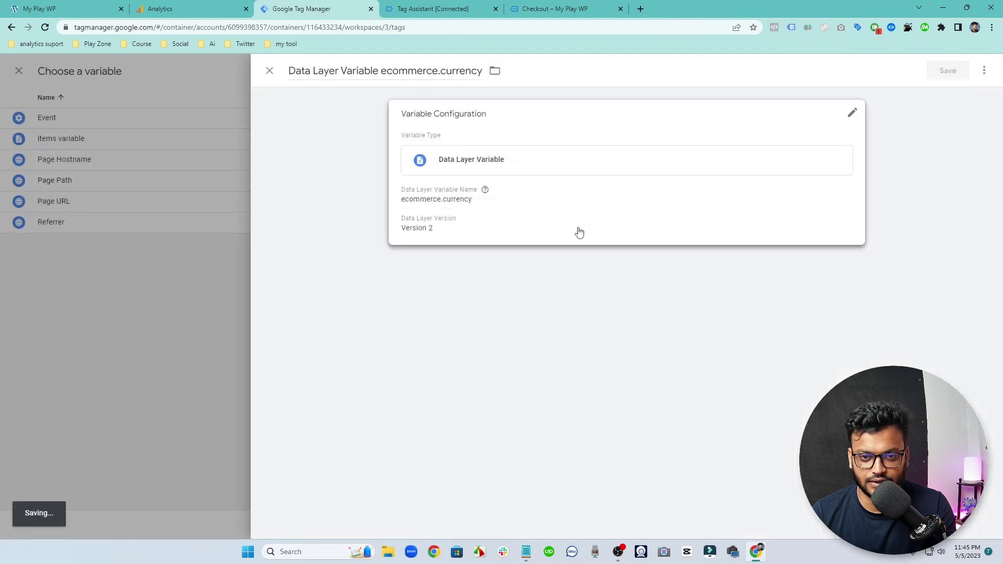
Step: Name the third event parameter transaction_id, copied from the purchase event's data in Tag Assistant
scroll(544, 298, down, 2)
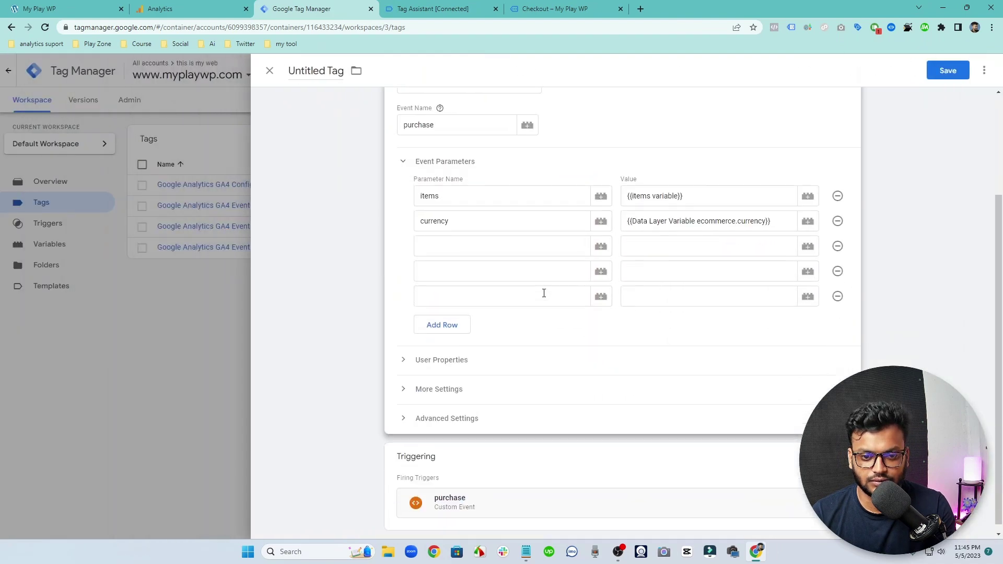
click(470, 241)
key(ctrl+Tab)
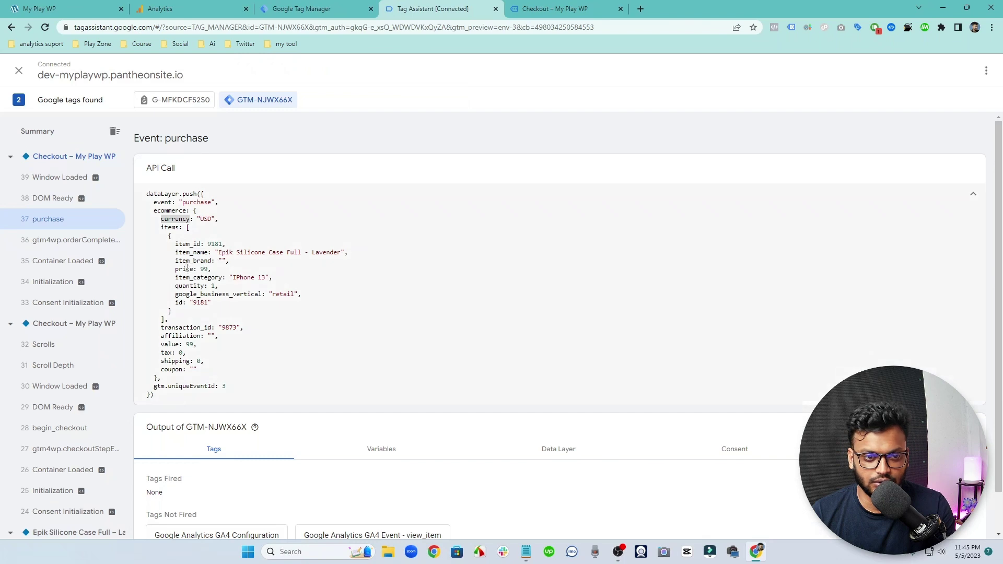
double_click(181, 328)
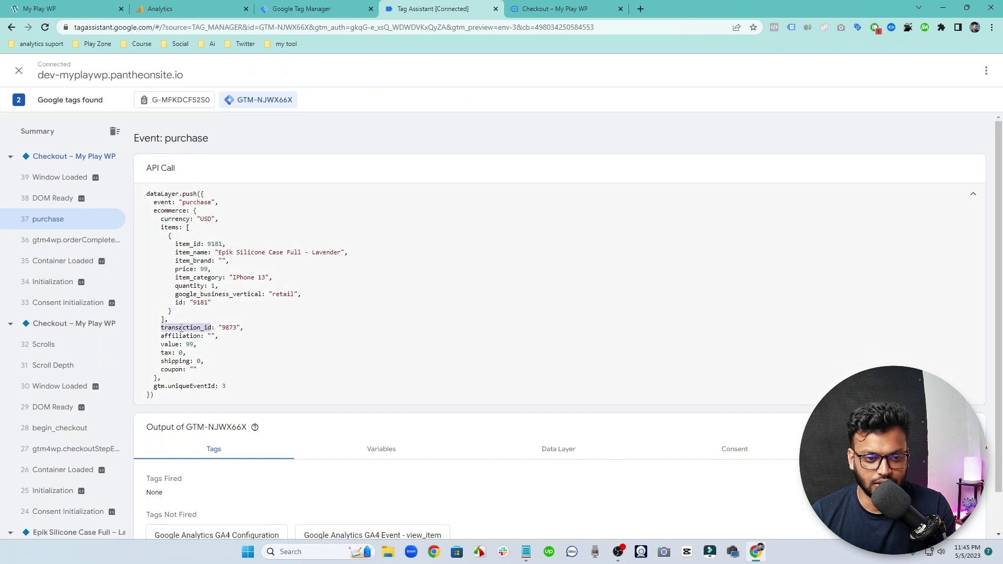
click(290, 6)
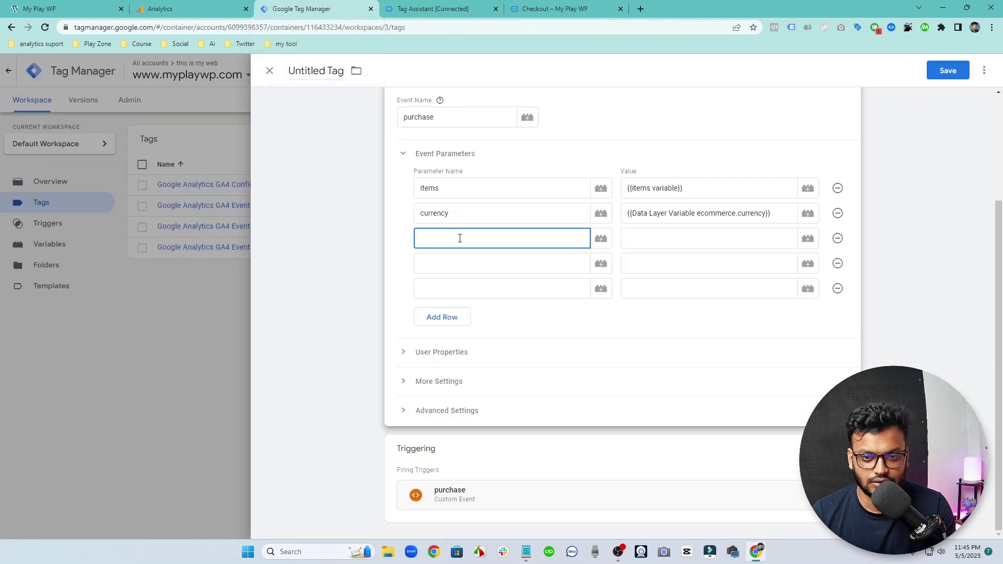
key(ctrl+v)
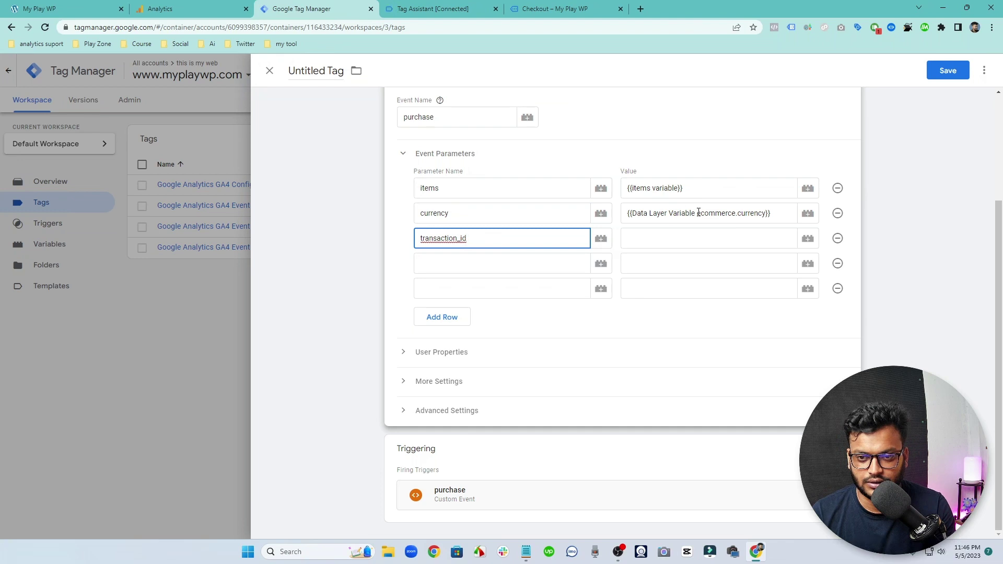
Step: Start a new variable of type Data Layer Variable for the transaction_id parameter's value
click(809, 239)
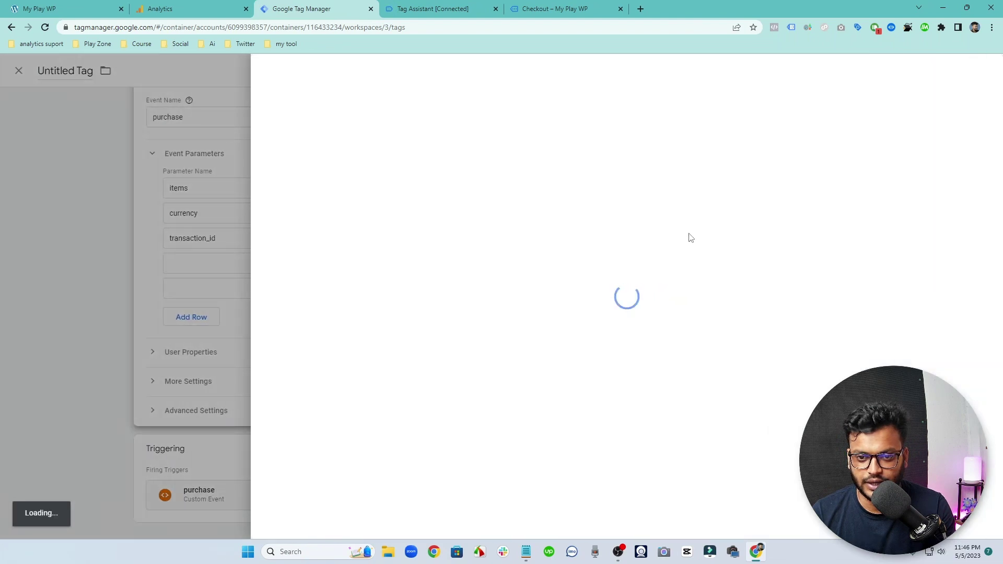
click(986, 71)
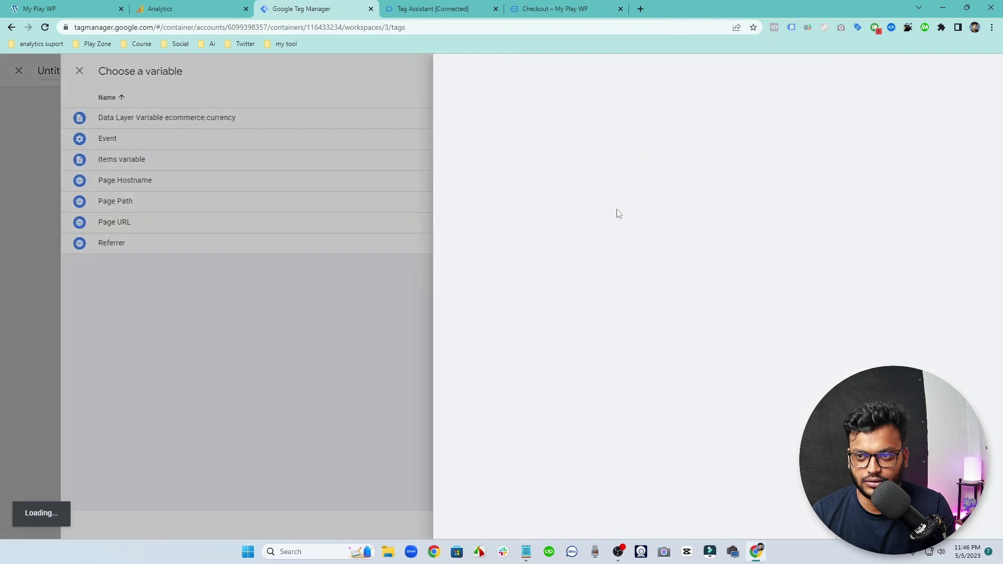
click(531, 173)
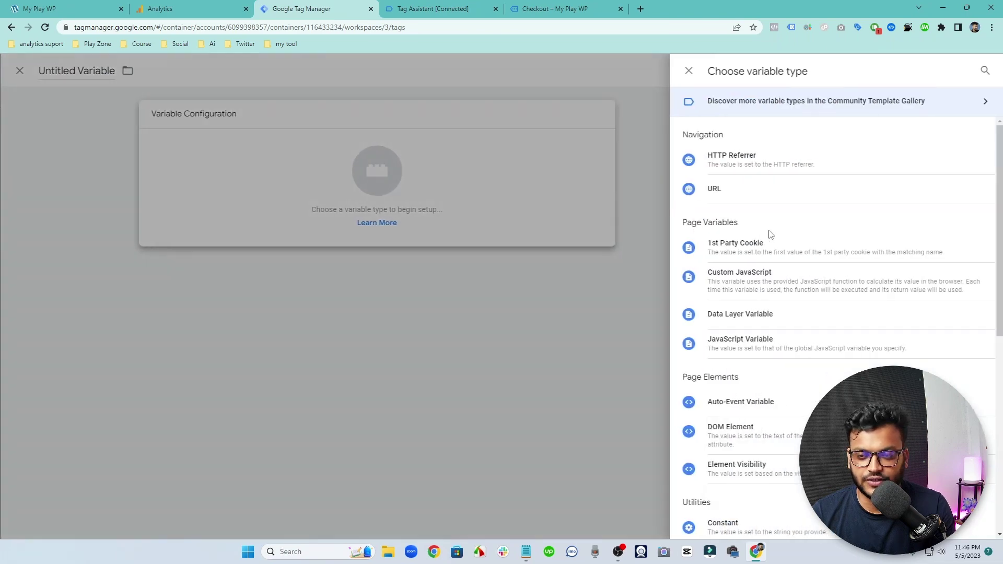
scroll(768, 272, down, 2)
click(758, 211)
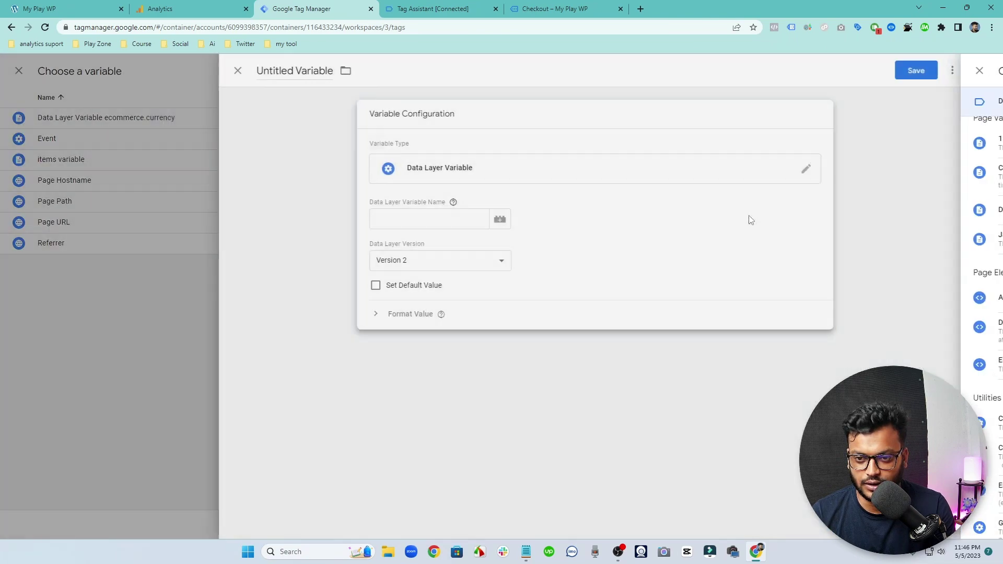
Step: Set the data layer variable name to ecommerce.transaction_id, composed from the names in the purchase event's data in Tag Assistant
click(431, 10)
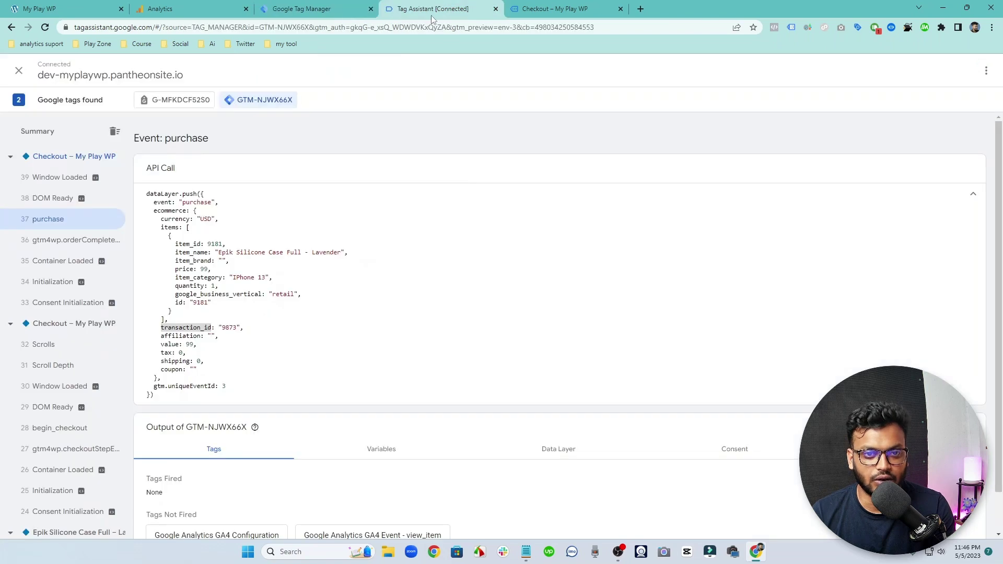
double_click(170, 210)
key(ctrl+c)
click(294, 6)
click(455, 220)
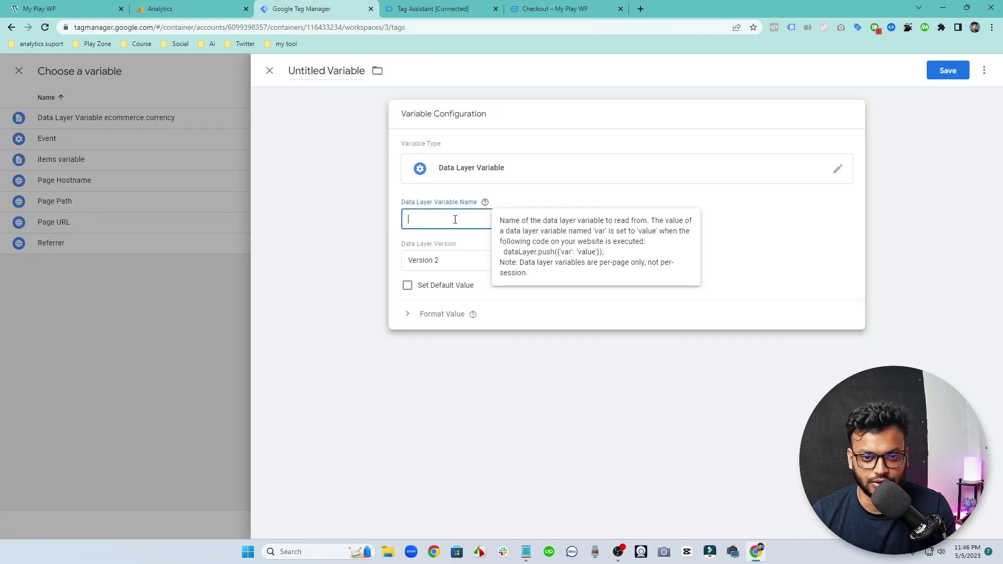
key(ctrl+v)
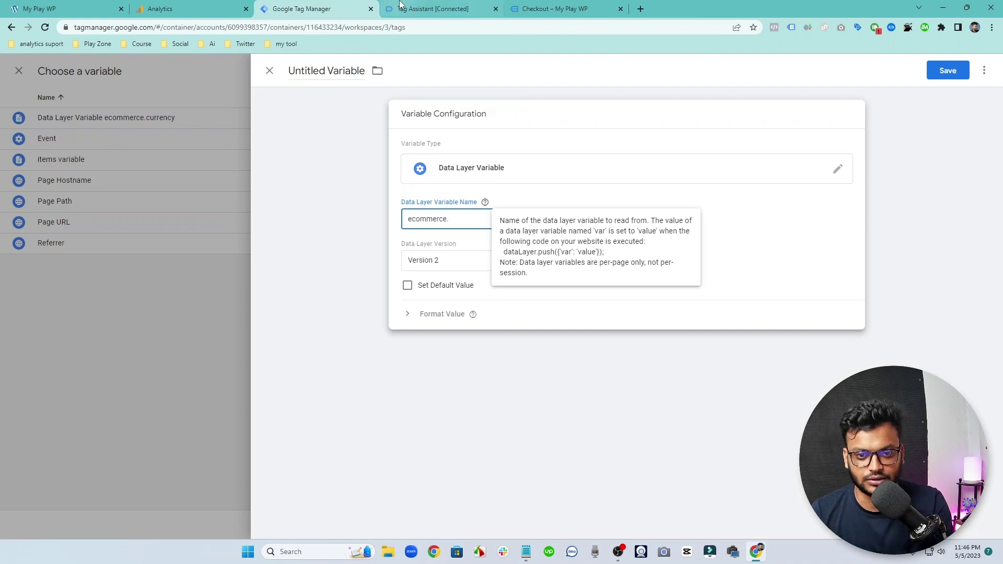
click(432, 9)
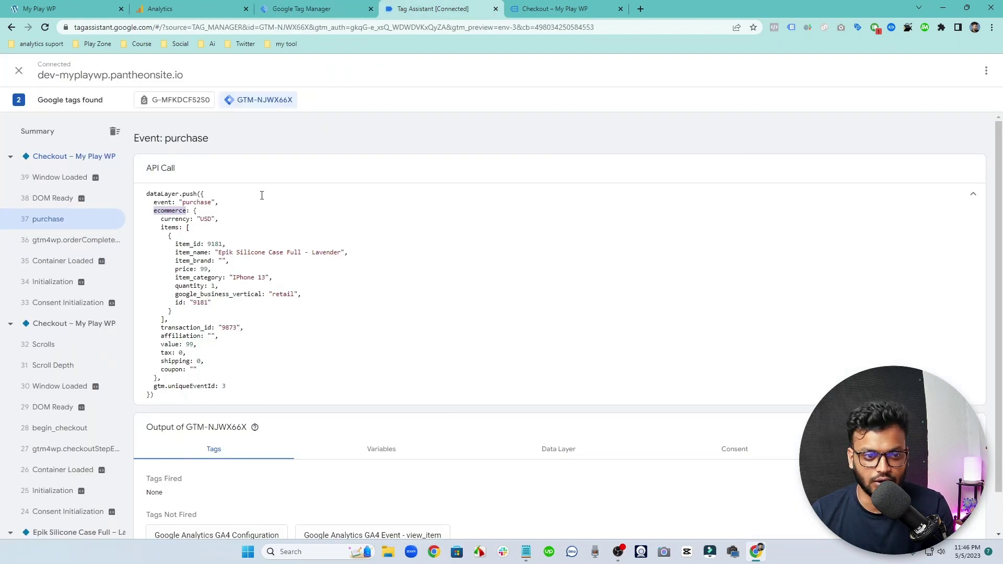
double_click(186, 327)
key(ctrl+c)
click(278, 6)
text(.)
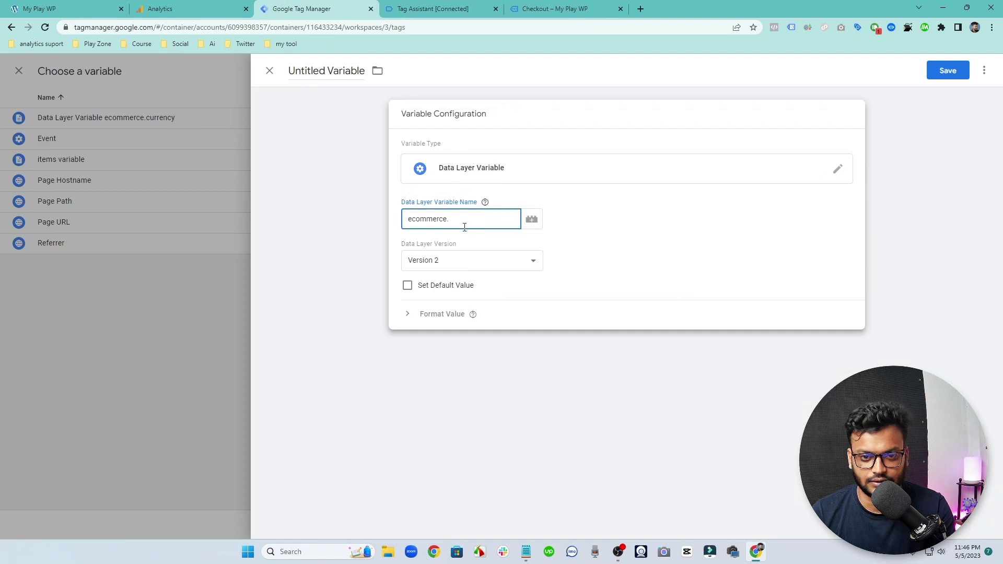
key(ctrl+v)
Step: Save the variable as "Data Layer Variable transaction_id", applying it as the transaction_id parameter's value
click(941, 70)
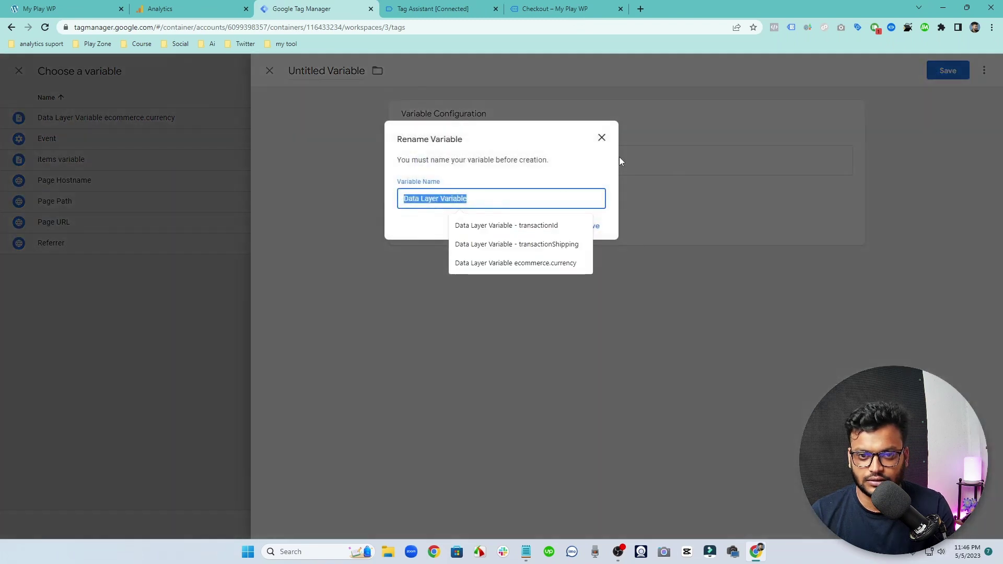
click(533, 191)
key(ctrl+v)
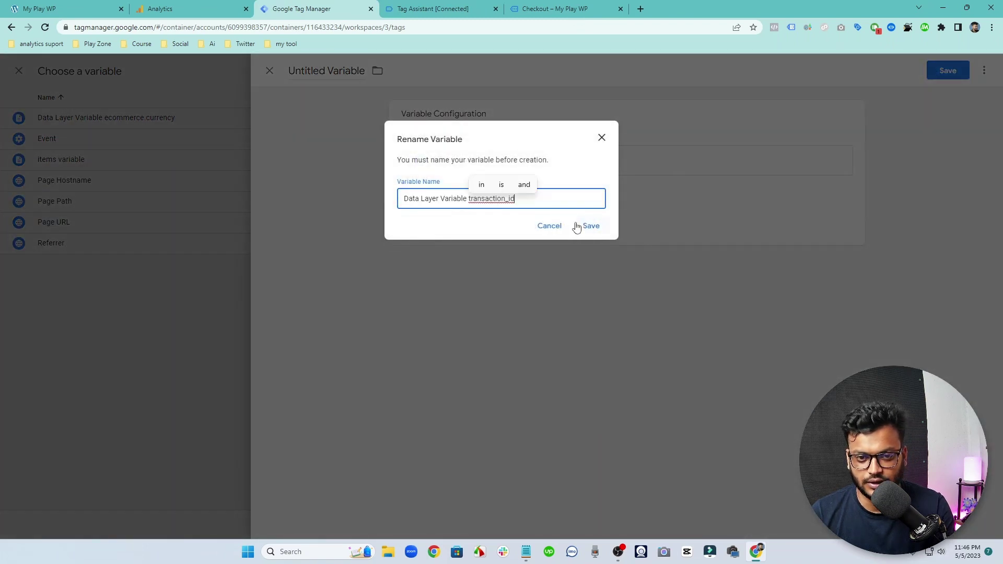
click(581, 226)
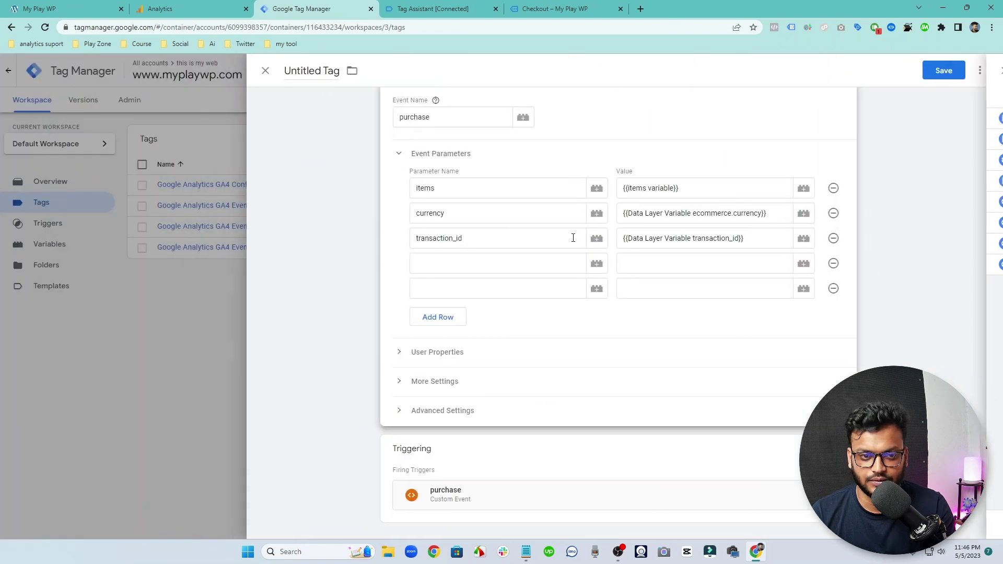
Step: Name the fourth event parameter value, copied from the purchase event's data in Tag Assistant
click(209, 9)
key(ctrl+Tab)
key(ctrl+Tab)
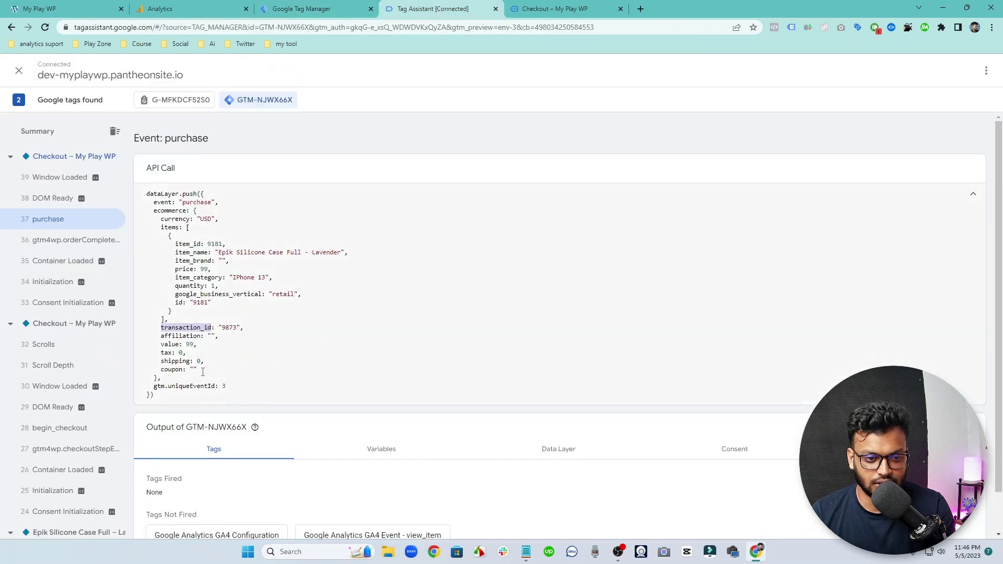
double_click(173, 344)
key(ctrl+c)
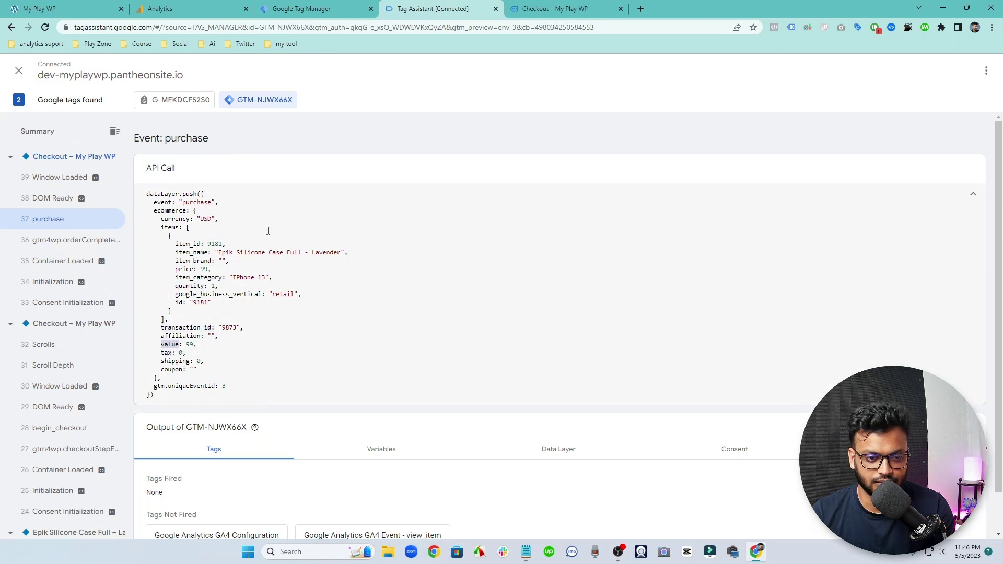
click(306, 7)
click(525, 267)
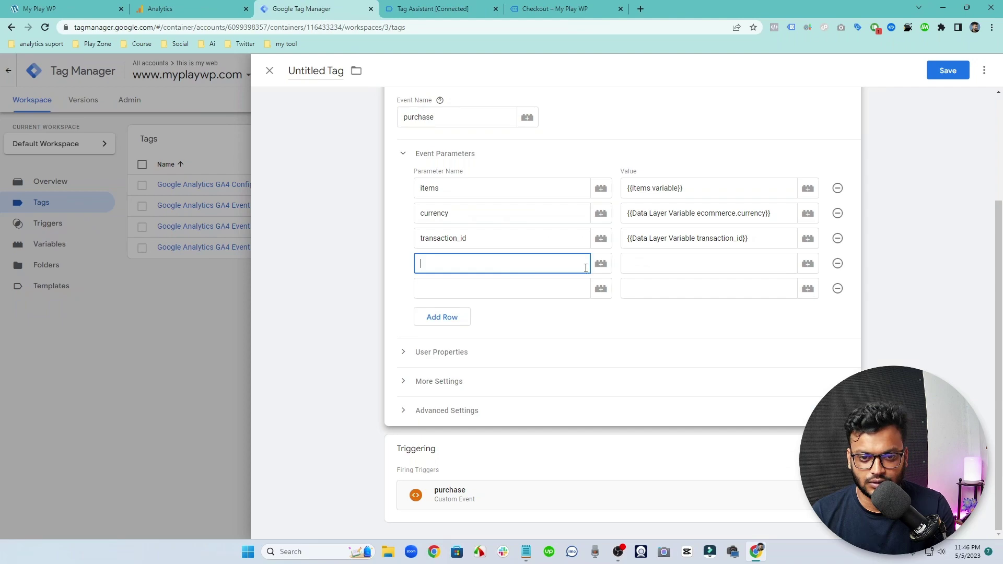
key(ctrl+v)
Step: Start a new variable of type Data Layer Variable for the value parameter's value
click(808, 263)
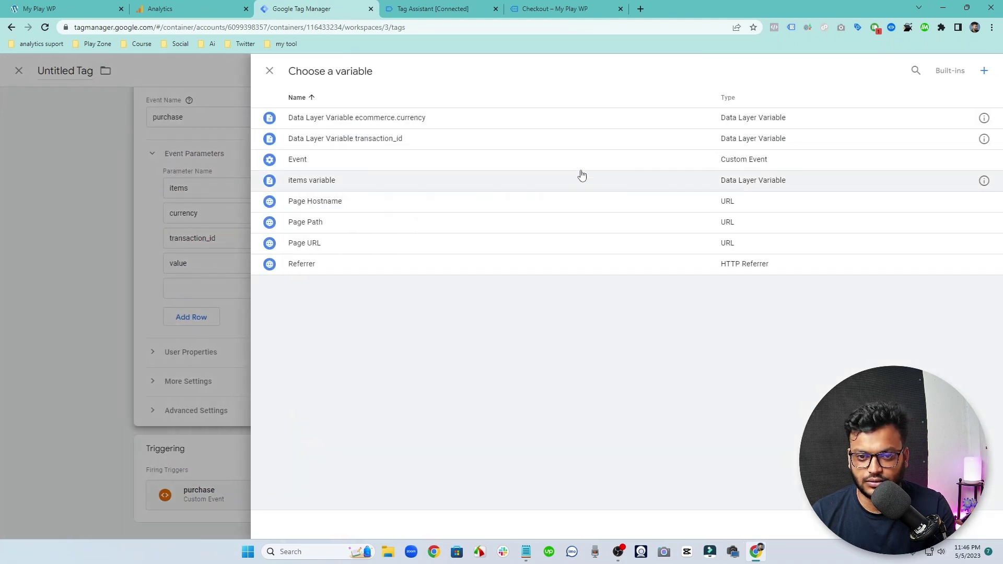
click(984, 71)
click(737, 171)
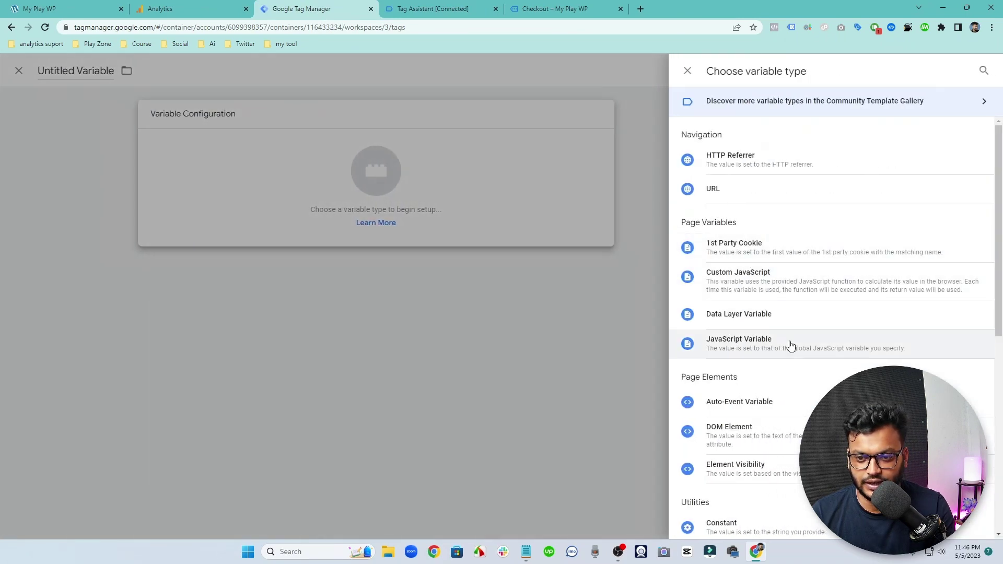
click(781, 320)
Step: Set the data layer variable name to ecommerce.value, composed from the names in the purchase event's data in Tag Assistant
click(491, 224)
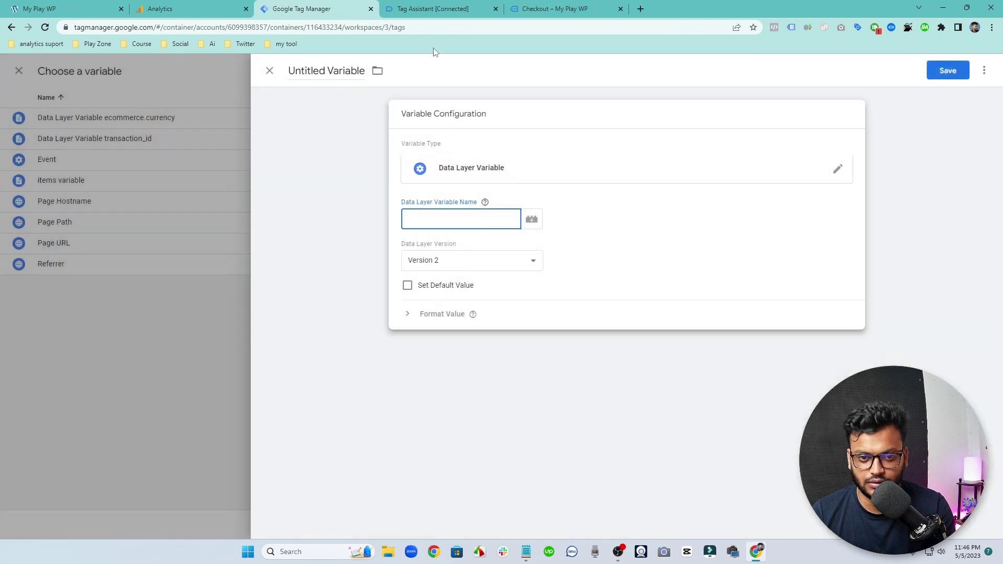
key(ctrl+Tab)
double_click(174, 213)
key(ctrl+c)
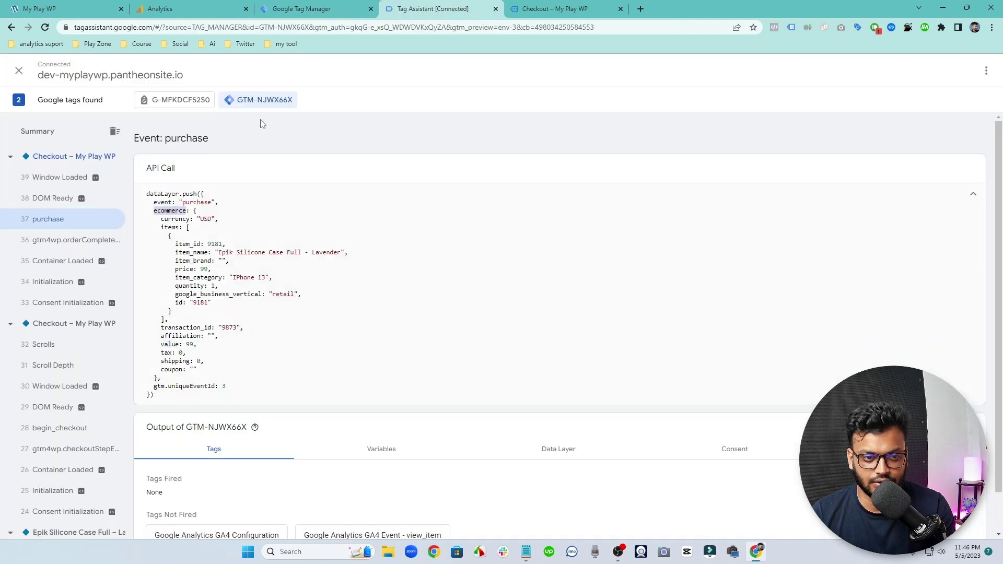
click(313, 9)
key(ctrl+v)
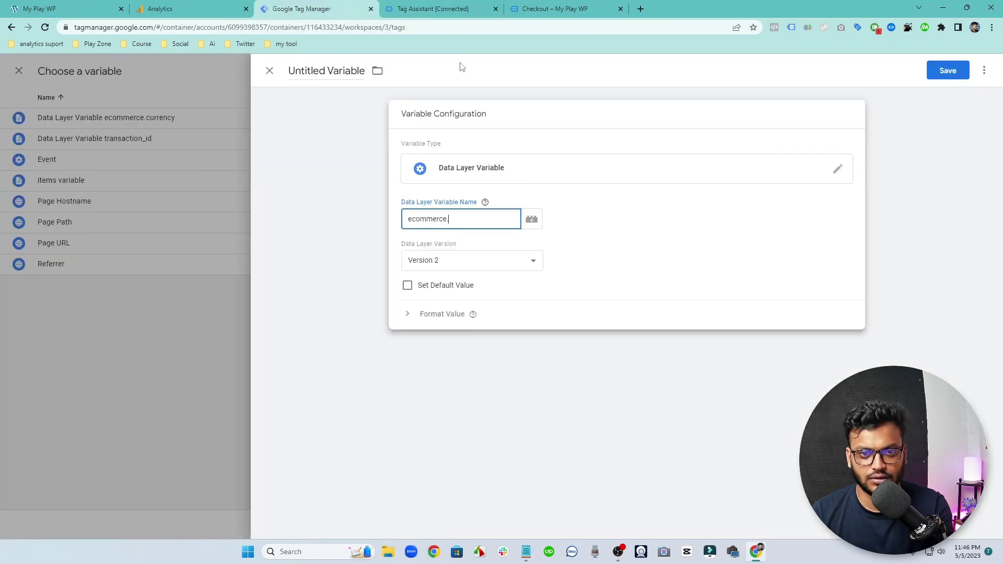
click(434, 9)
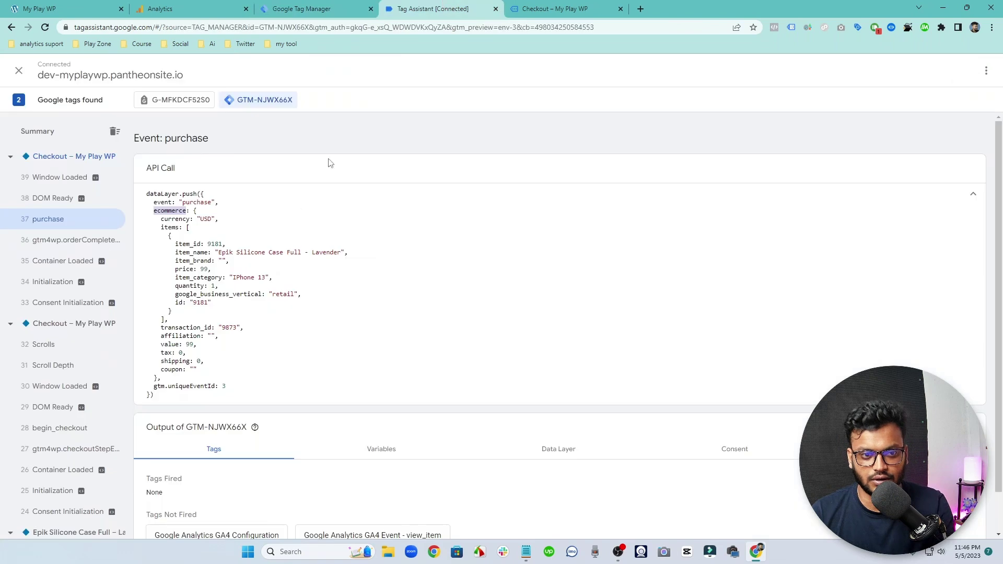
double_click(168, 344)
click(314, 9)
text(.)
key(ctrl+v)
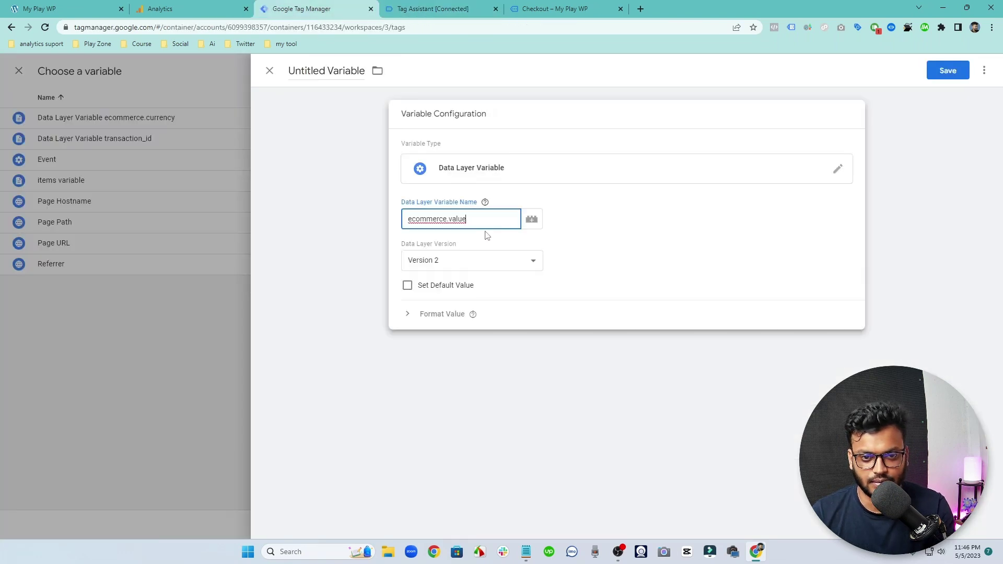
Step: Save the variable as "Data Layer Variable value", applying it as the value parameter's value
click(947, 71)
click(484, 196)
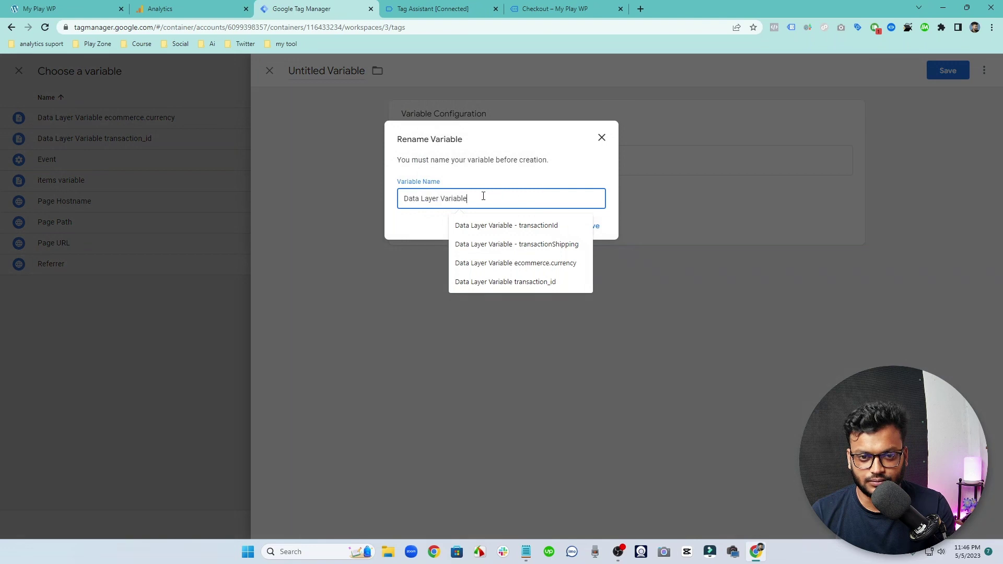
triple_click(483, 195)
click(483, 196)
text(value)
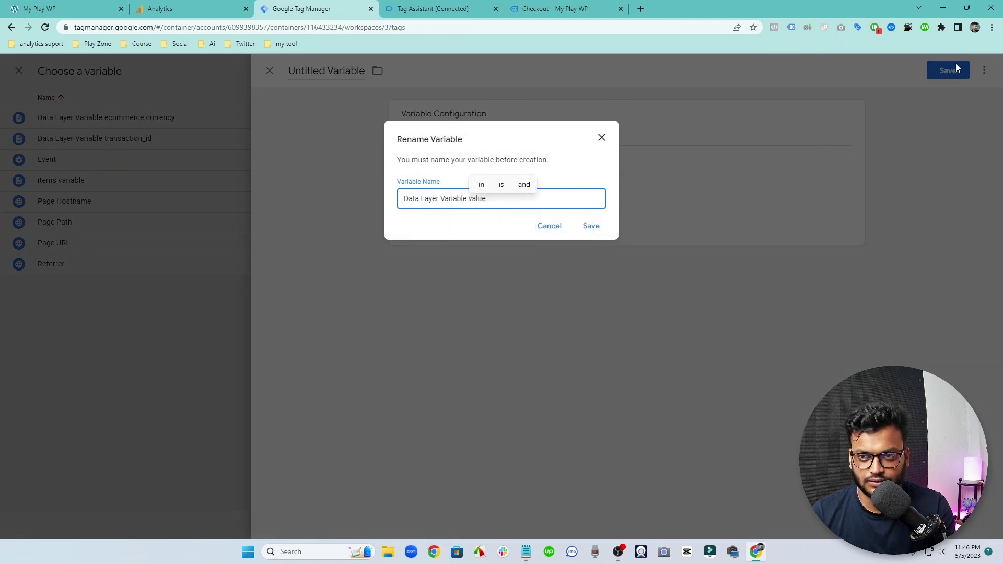
click(950, 74)
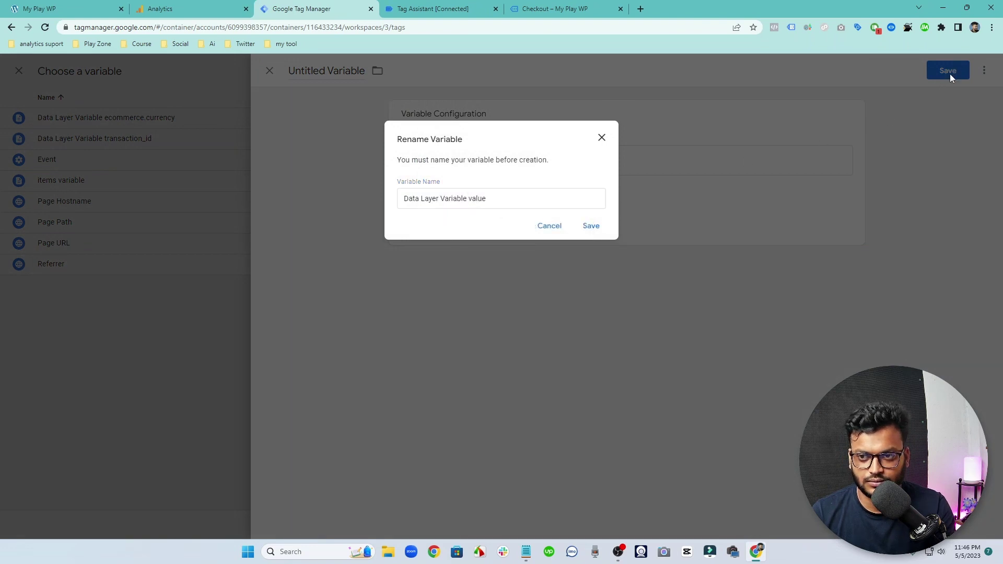
click(588, 227)
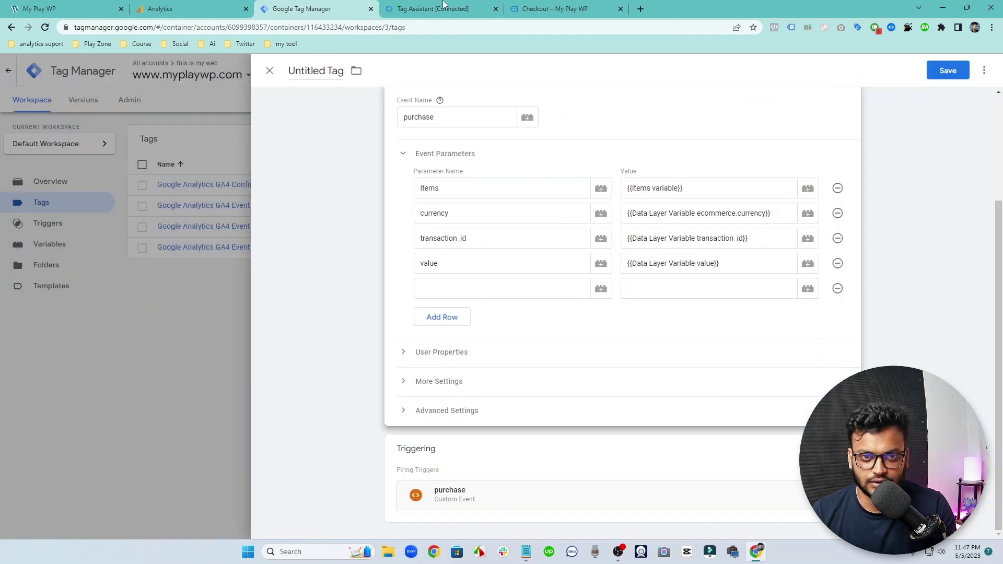
Step: Name the fifth event parameter shipping, copied from the purchase event's data in Tag Assistant
click(444, 6)
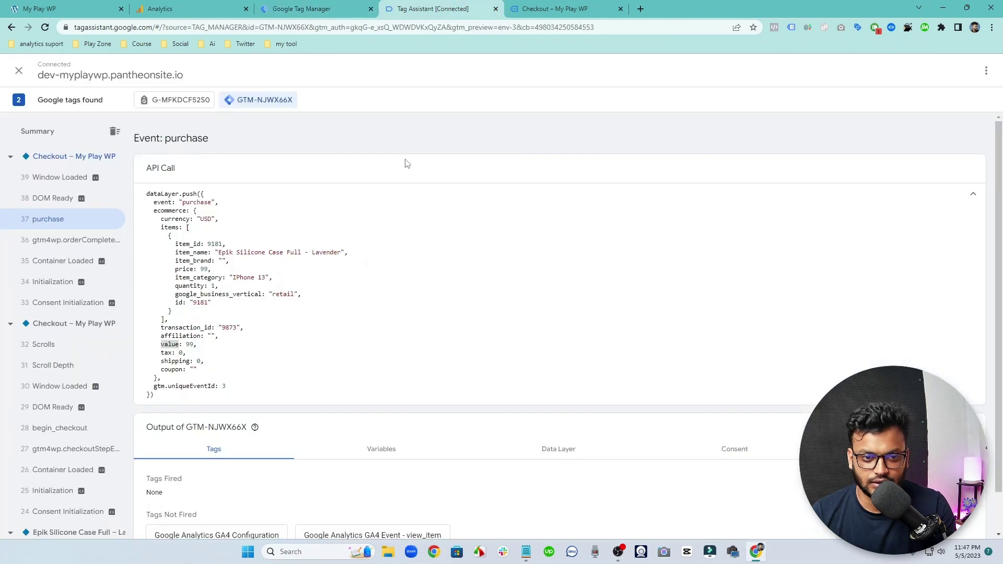
double_click(180, 361)
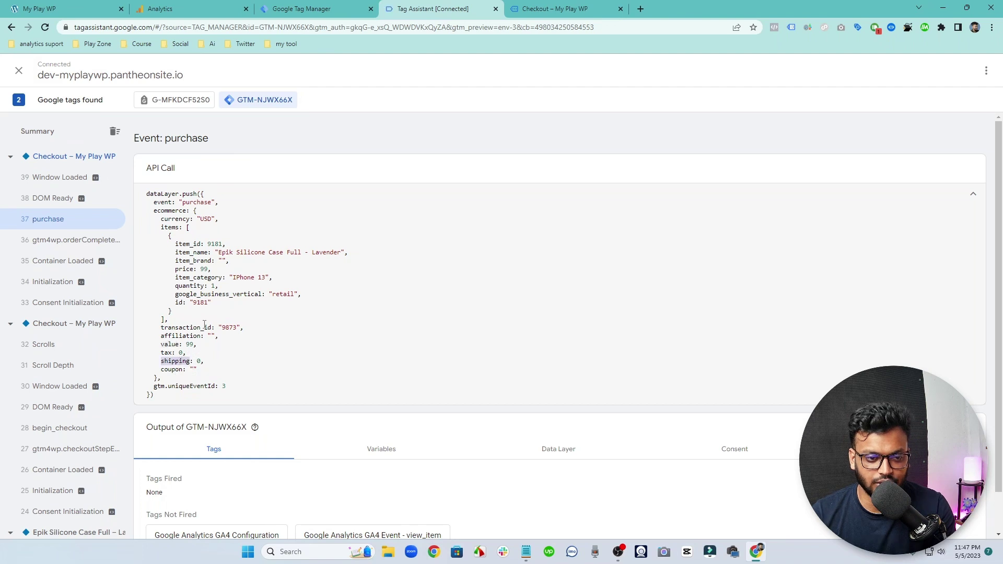
click(308, 9)
click(468, 287)
key(ctrl+v)
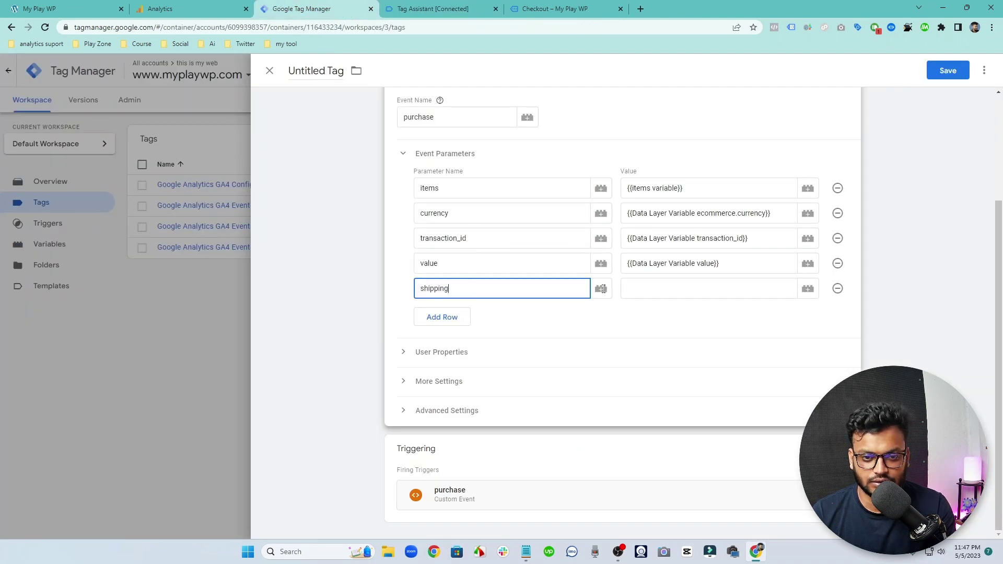
Step: Start a new variable of type Data Layer Variable for the shipping parameter's value
click(709, 296)
click(809, 289)
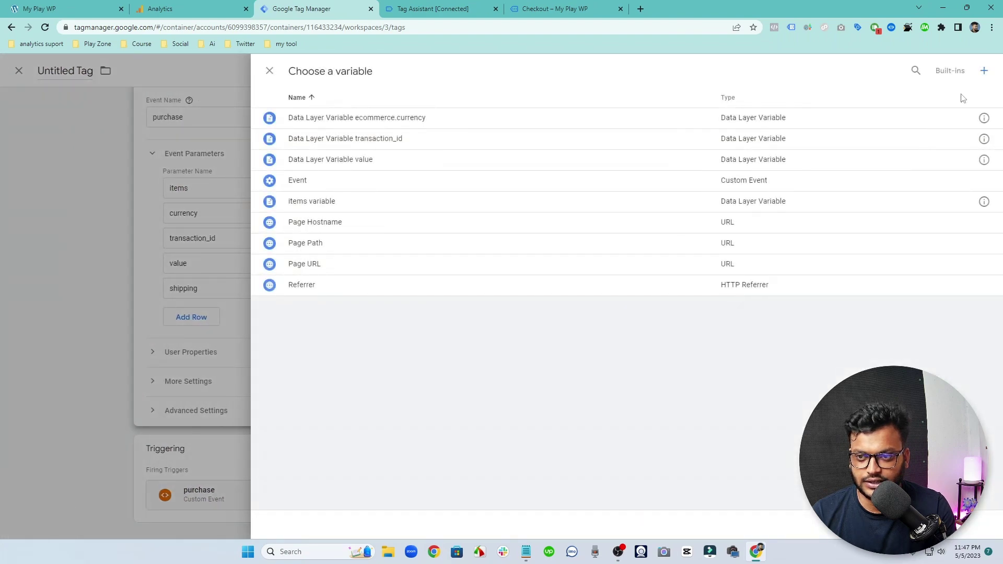
click(984, 71)
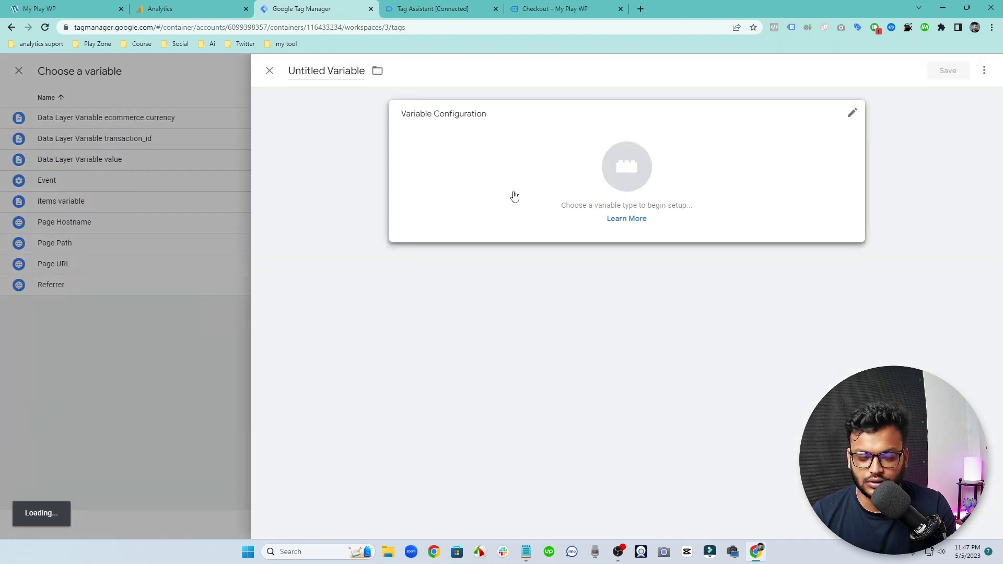
click(501, 177)
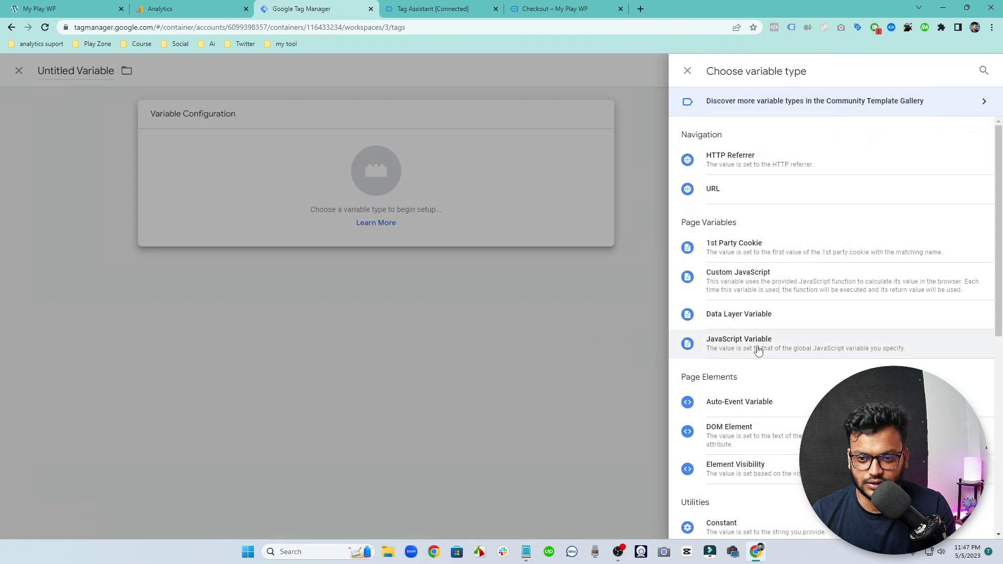
click(753, 320)
Step: Set the data layer variable name to ecommerce.shipping, composed from the names in the purchase event's data in Tag Assistant
click(452, 6)
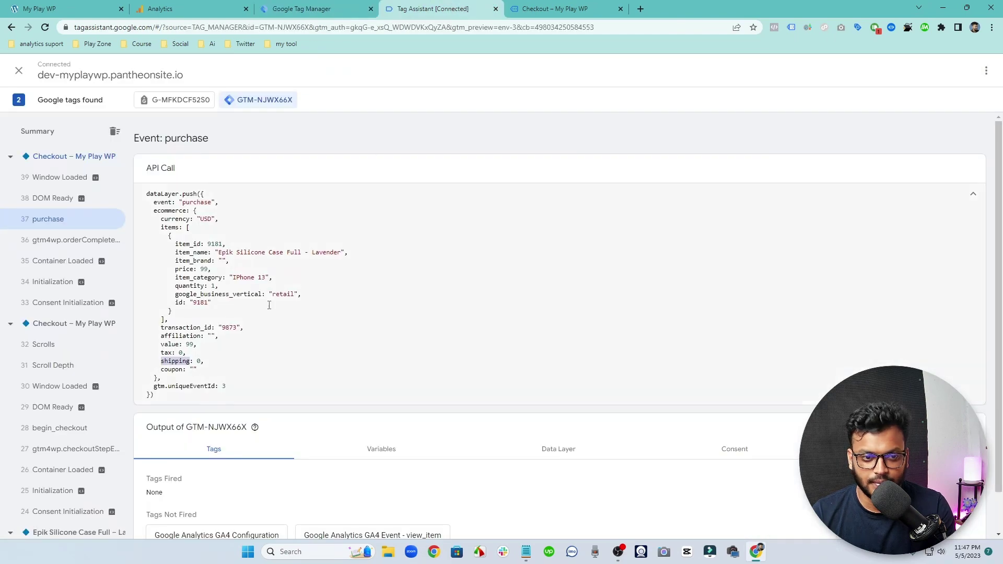
double_click(172, 210)
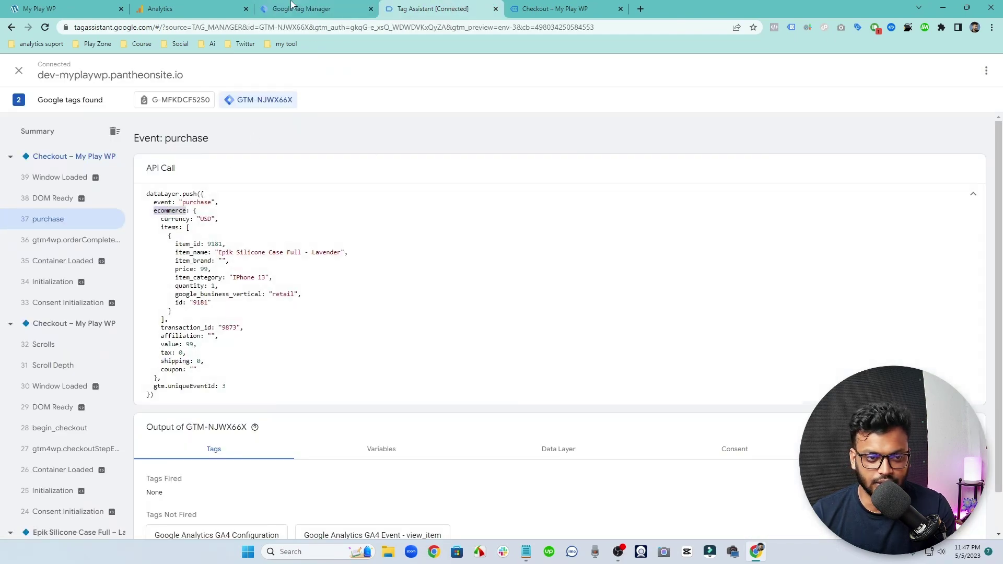
key(ctrl+shift+Tab)
key(ctrl+v)
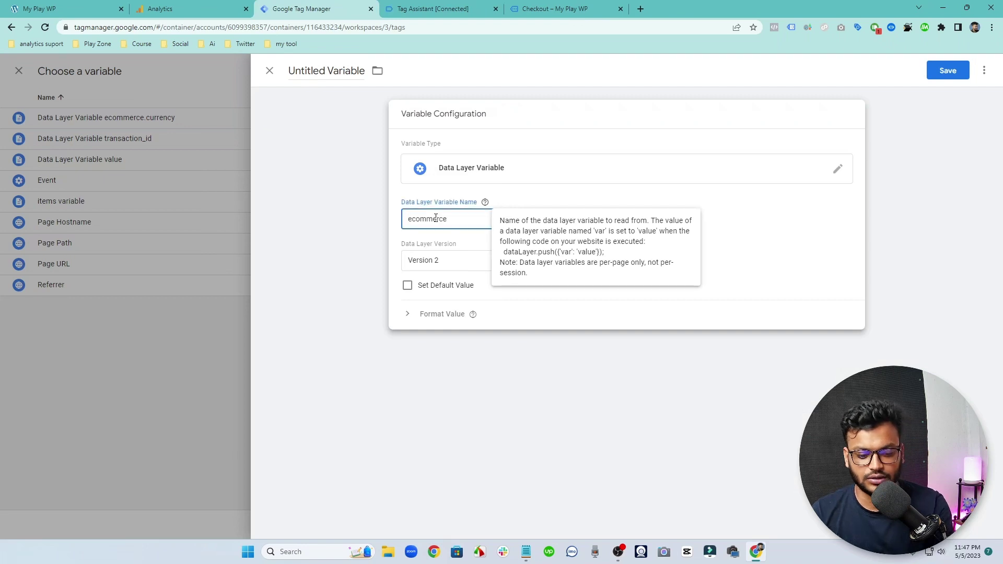
click(447, 9)
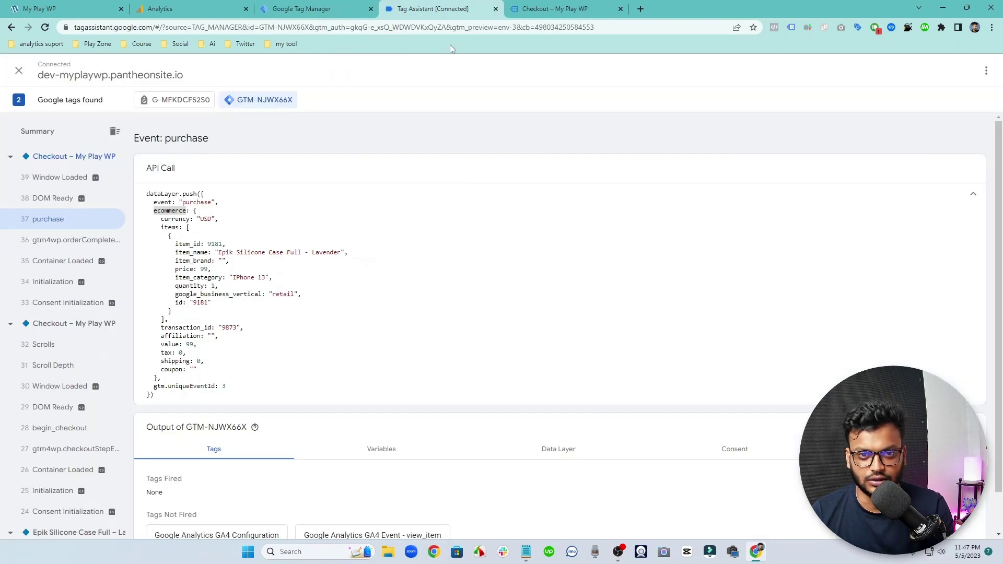
click(176, 370)
double_click(175, 361)
key(ctrl+c)
click(301, 9)
click(469, 220)
text(.)
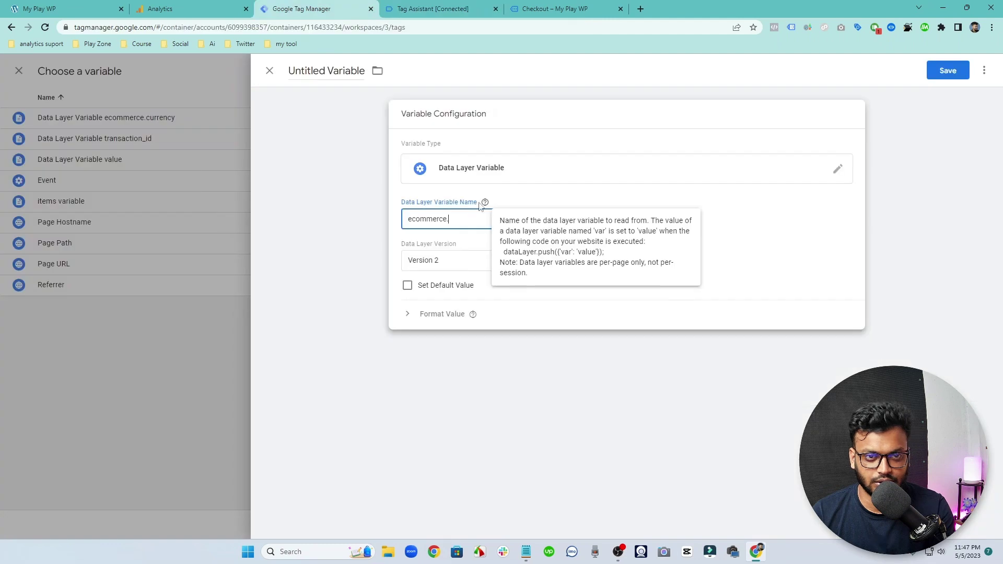
key(ctrl+v)
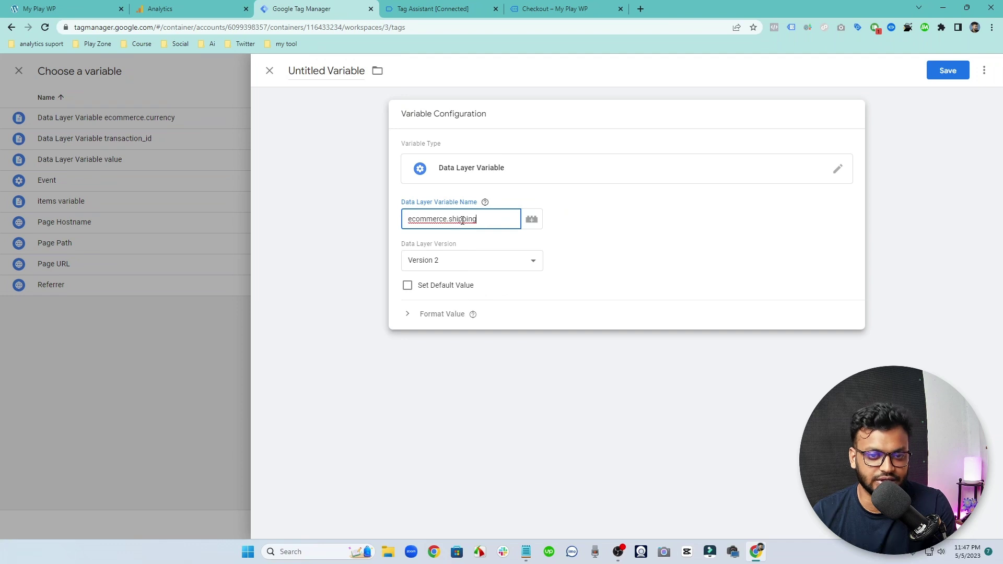
Step: Save the variable as "Data Layer Variable shipping", applying it as the shipping parameter's value
click(932, 77)
click(514, 200)
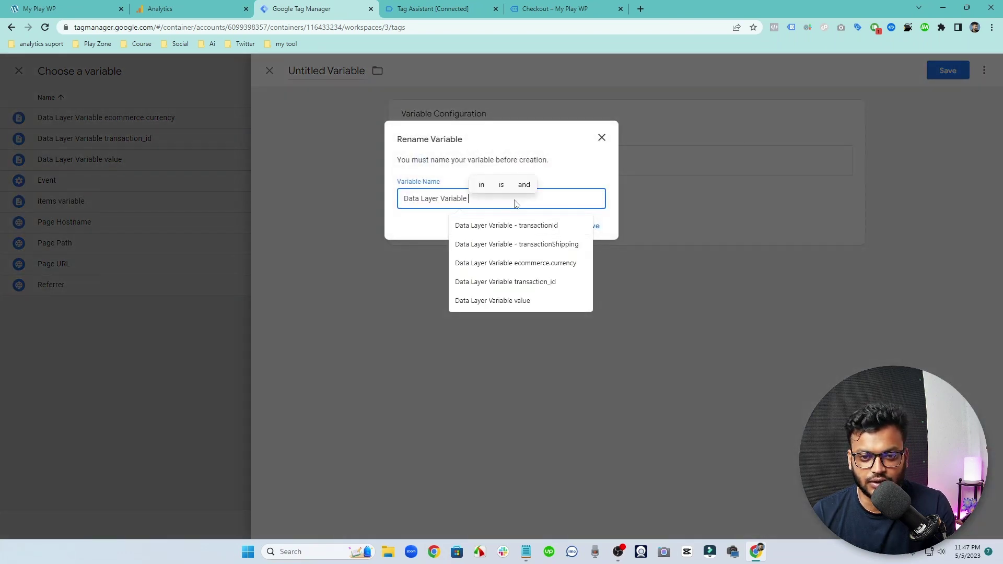
text(shipping)
click(594, 226)
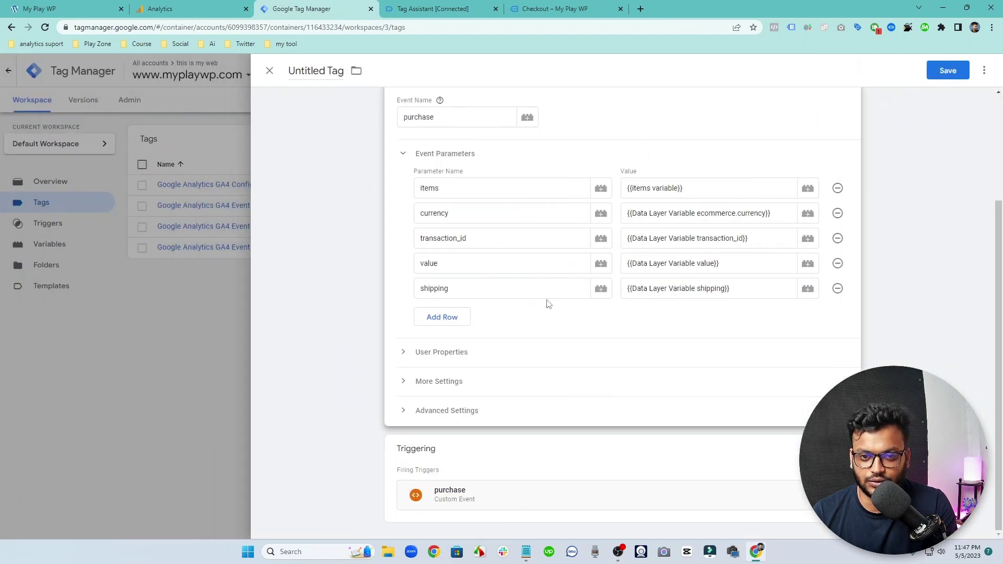
Step: Check the event parameters against the purchase event's data in Tag Assistant and save the tag as "Google Analytics GA4 Event - purchase"
scroll(466, 189, up, 3)
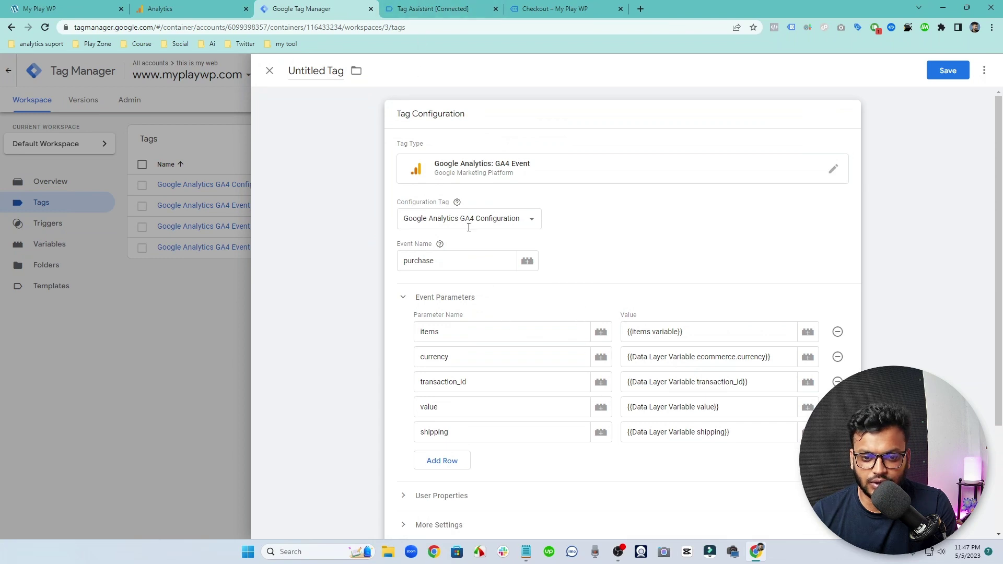
click(411, 4)
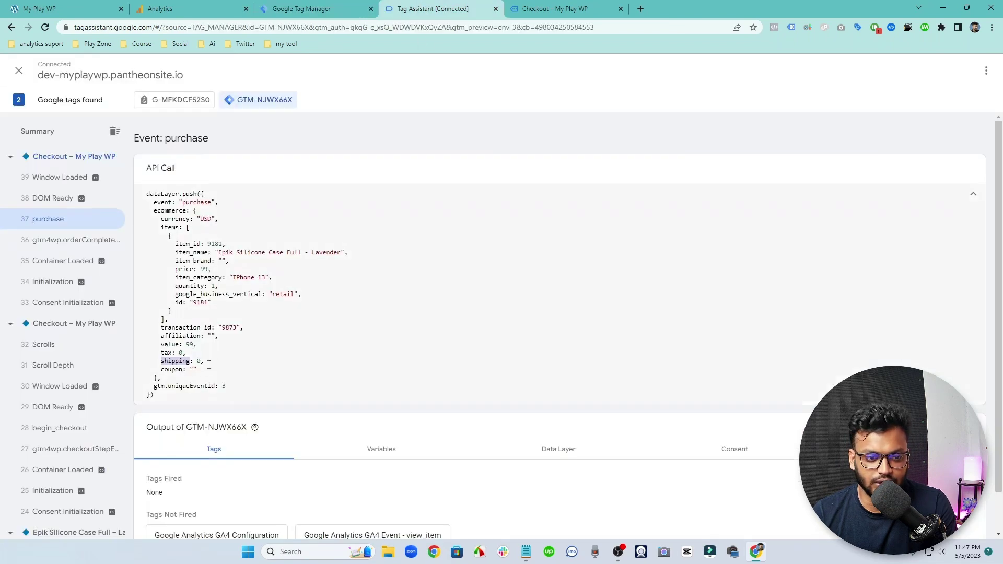
drag(187, 369, 153, 315)
click(153, 316)
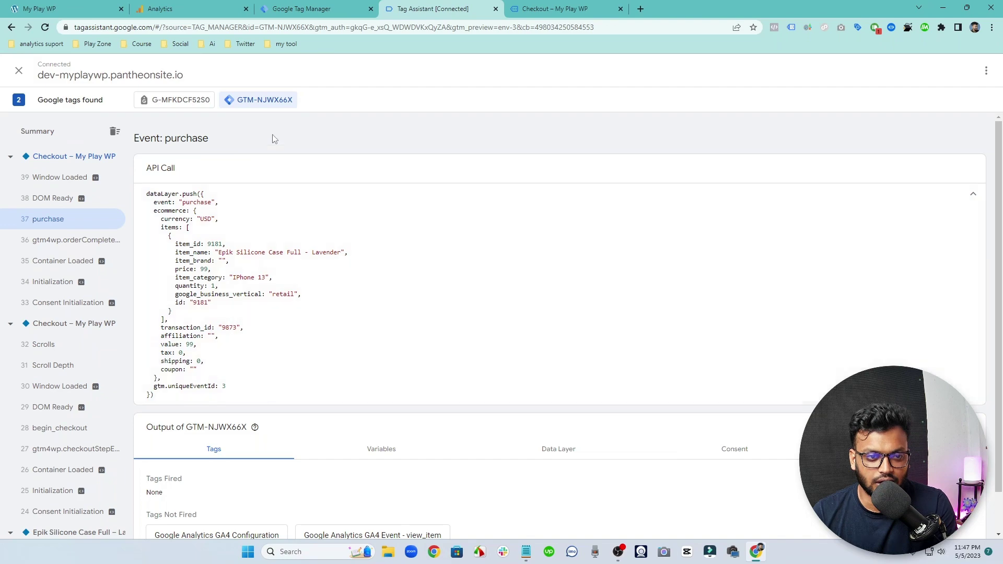
key(ctrl+shift+Tab)
scroll(521, 255, down, 3)
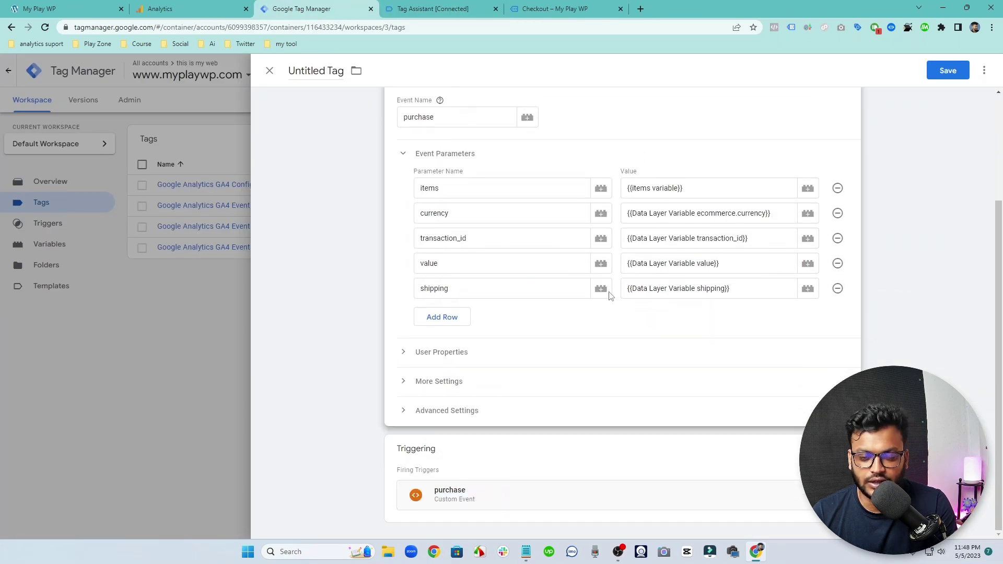
click(944, 73)
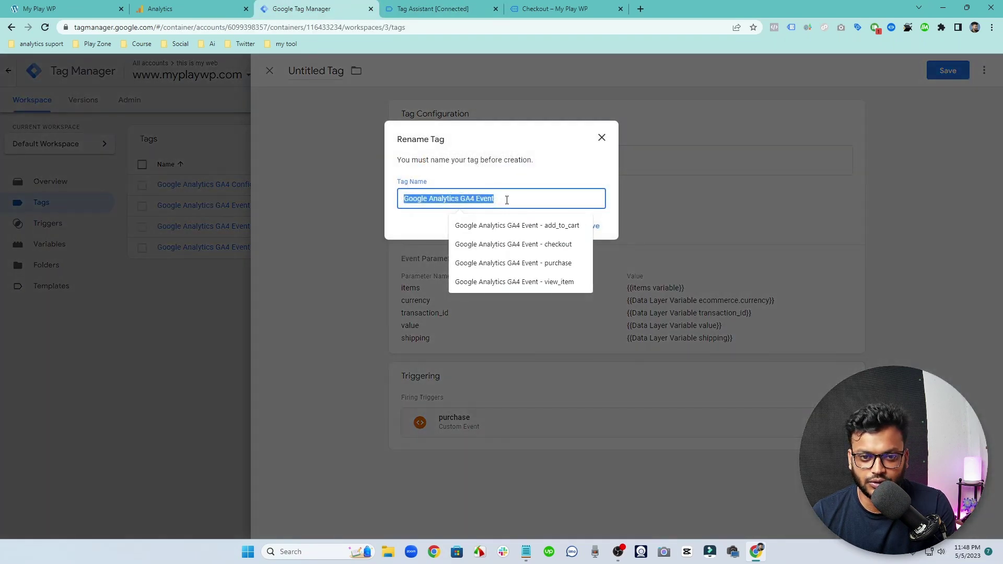
click(531, 195)
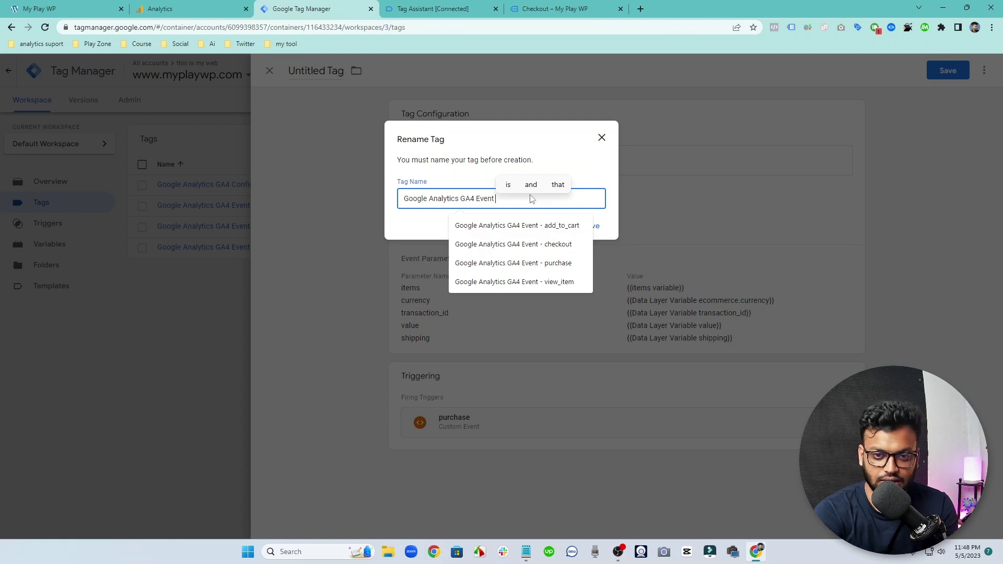
text(- purc)
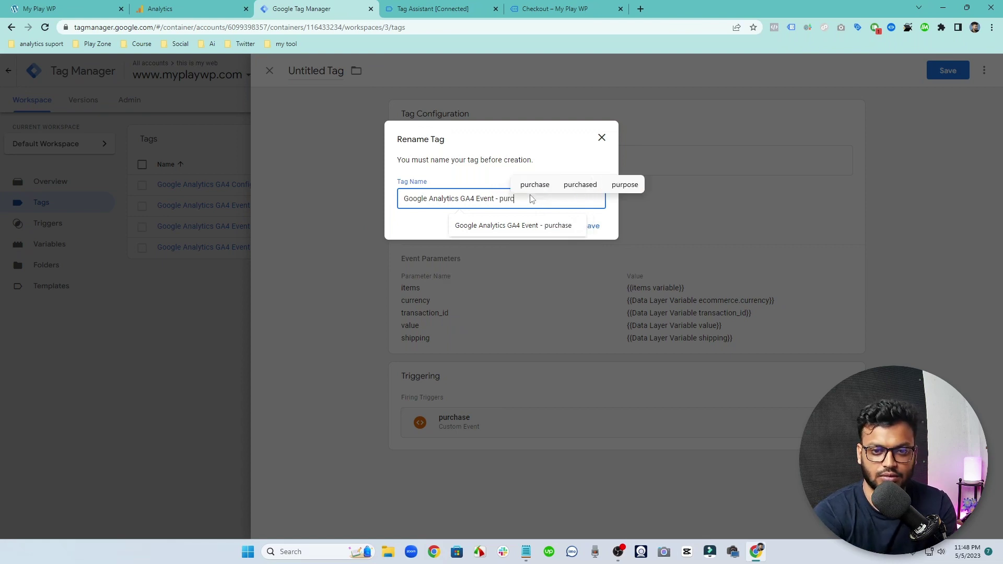
text(hase)
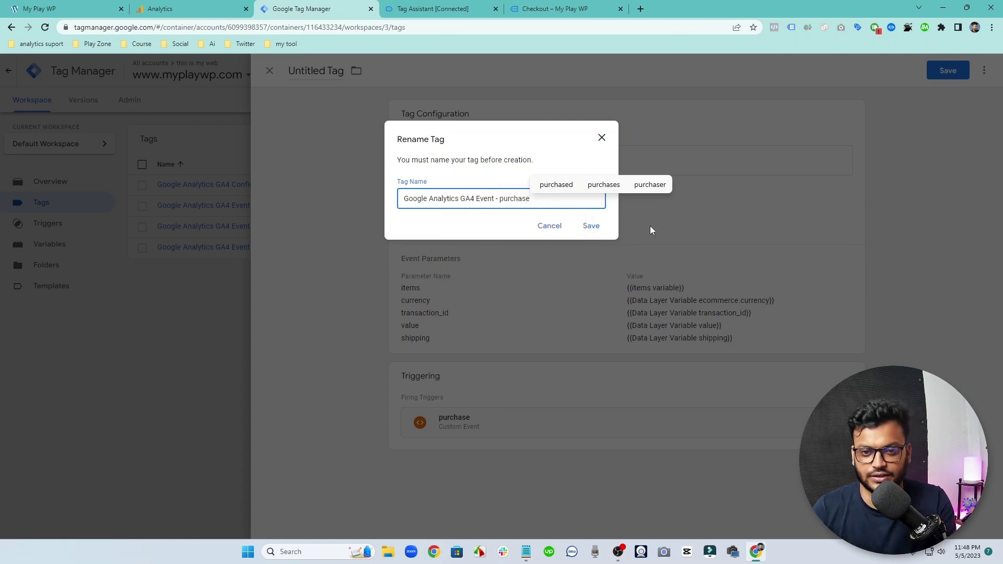
click(589, 226)
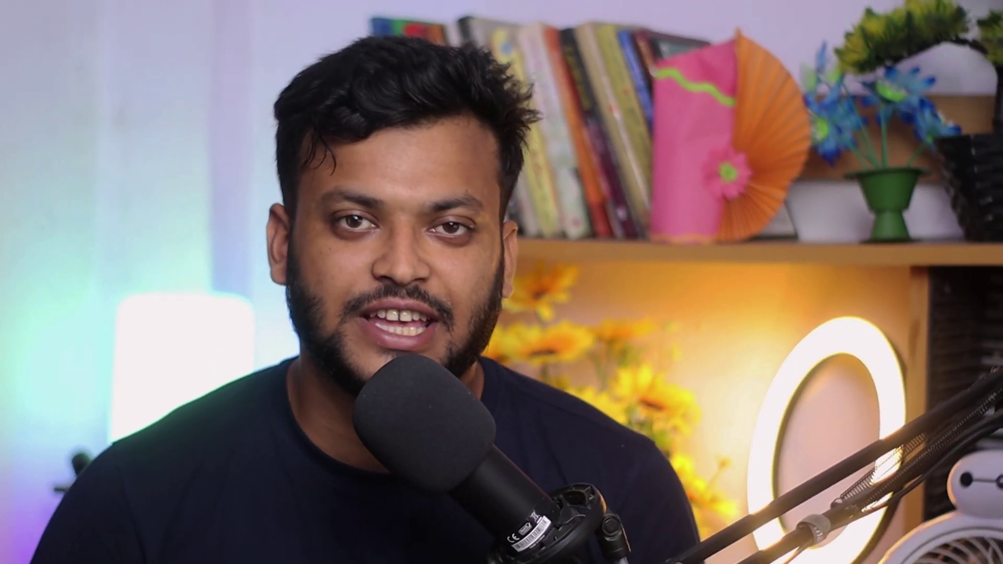